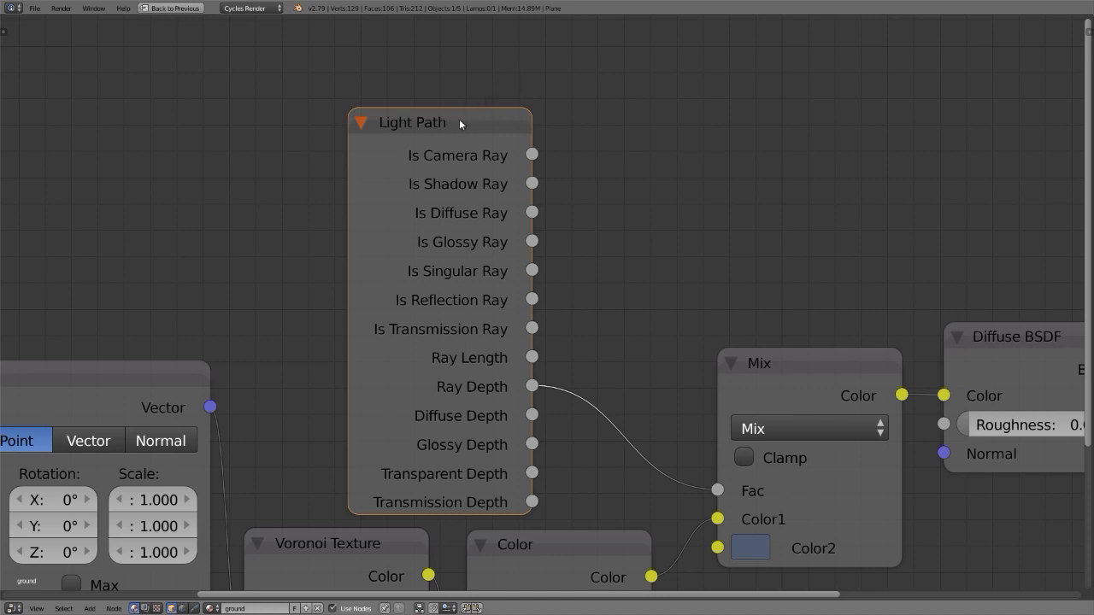
Set a render border over the camera frame and bring up the plane's ground.001 material settings with a rendered preview.
{"action": "key", "text": "ctrl+Up"}
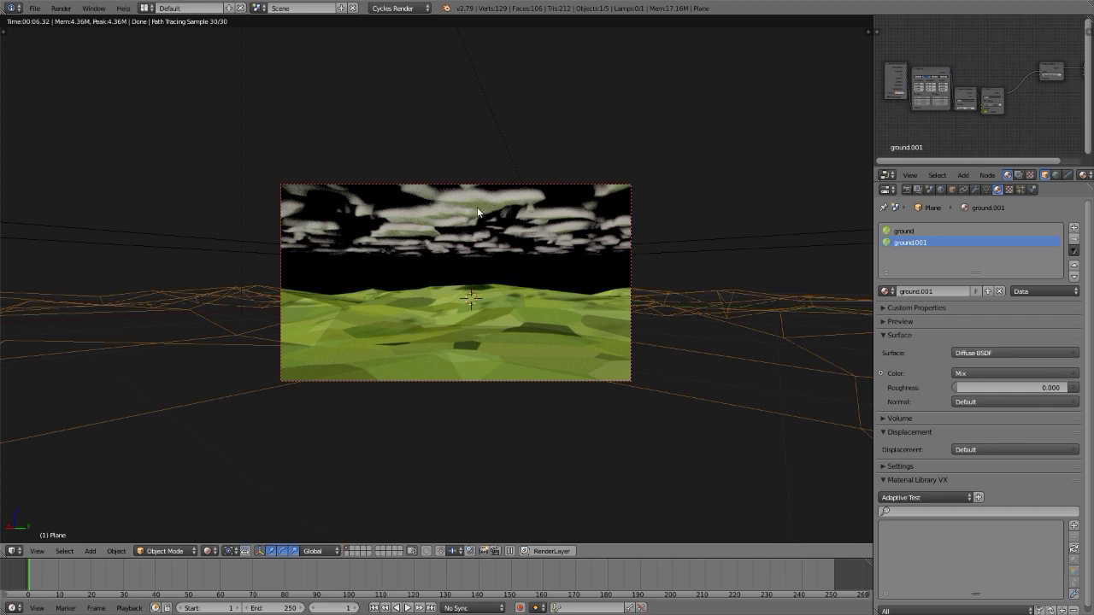
{"action": "key", "text": "ctrl+b"}
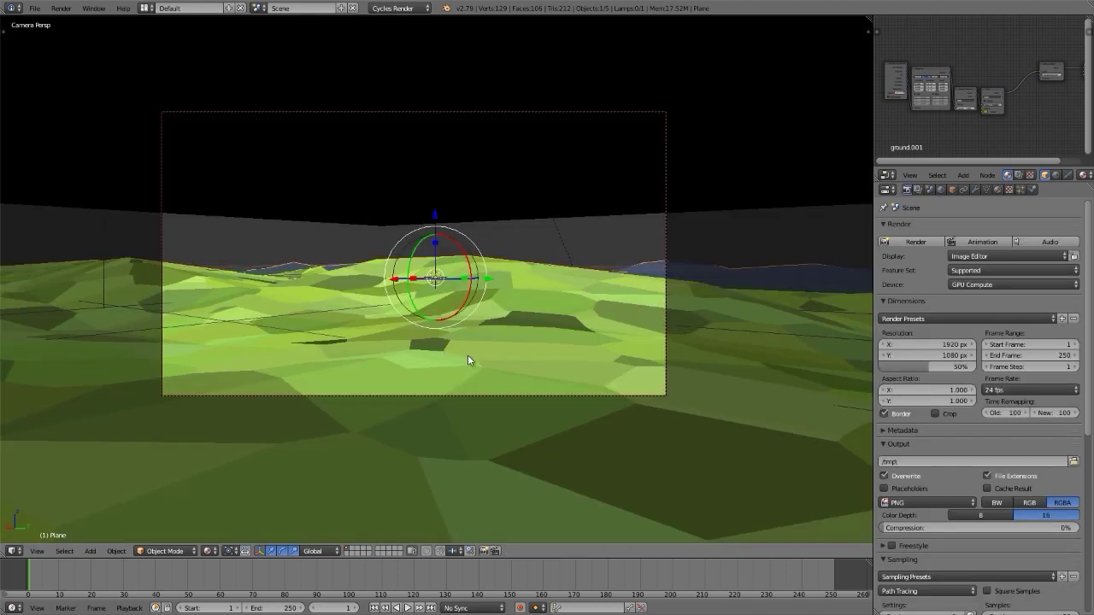
{"action": "left_click", "coordinate": [997, 190]}
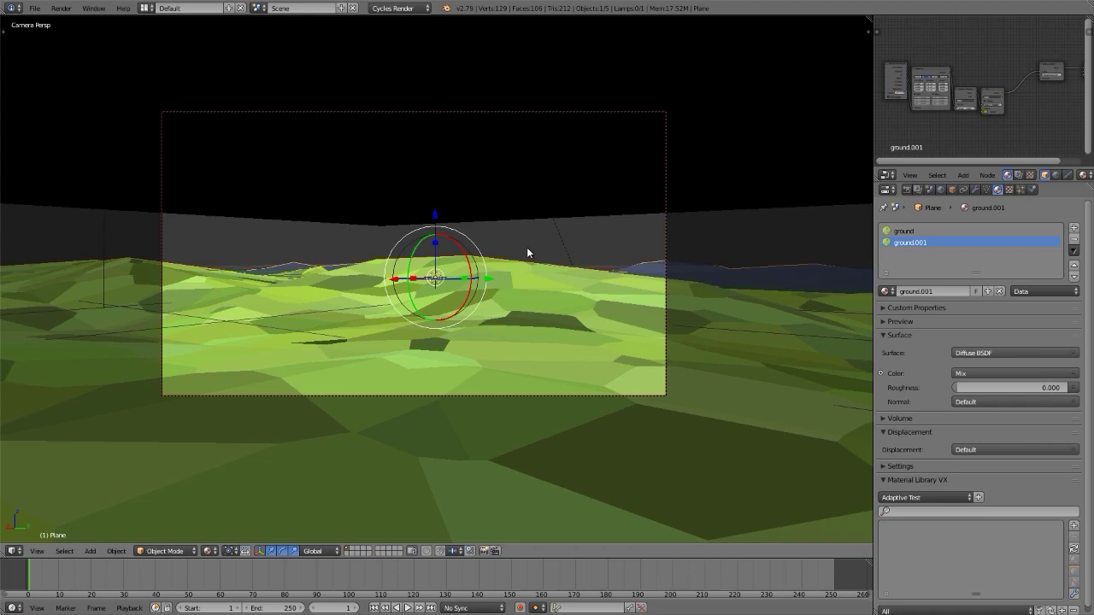
{"action": "key", "text": "shift+z"}
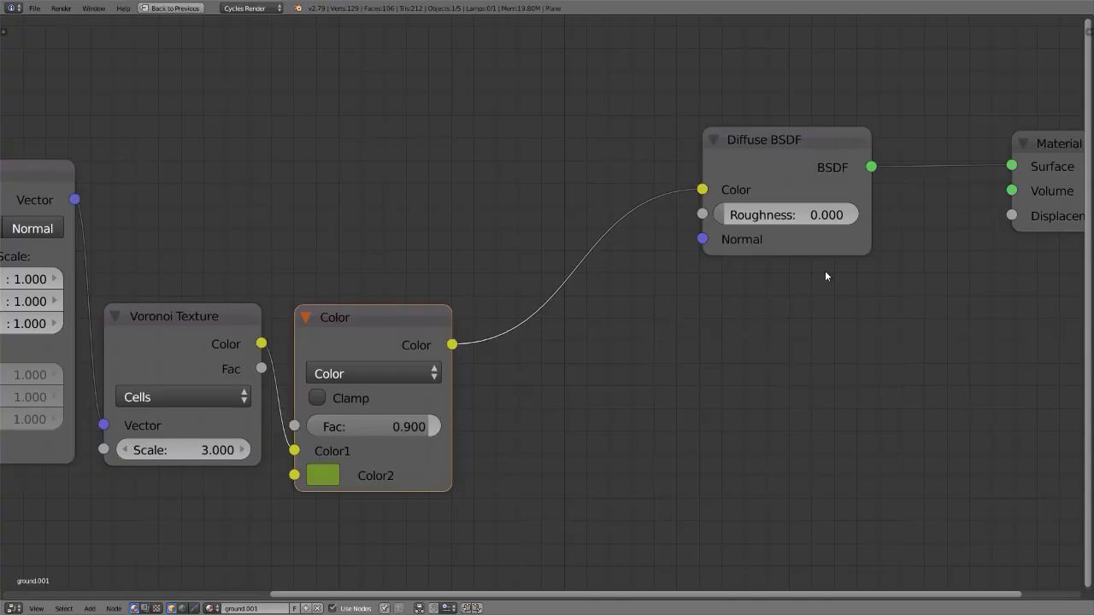
Rearrange the Texture Coordinate and Voronoi Texture nodes of ground.001 into a tidy row with the Mapping and Color nodes.
{"action": "scroll", "coordinate": [884, 272], "scroll_direction": "down", "scroll_amount": 3}
{"action": "scroll", "coordinate": [205, 303], "scroll_direction": "up", "scroll_amount": 2}
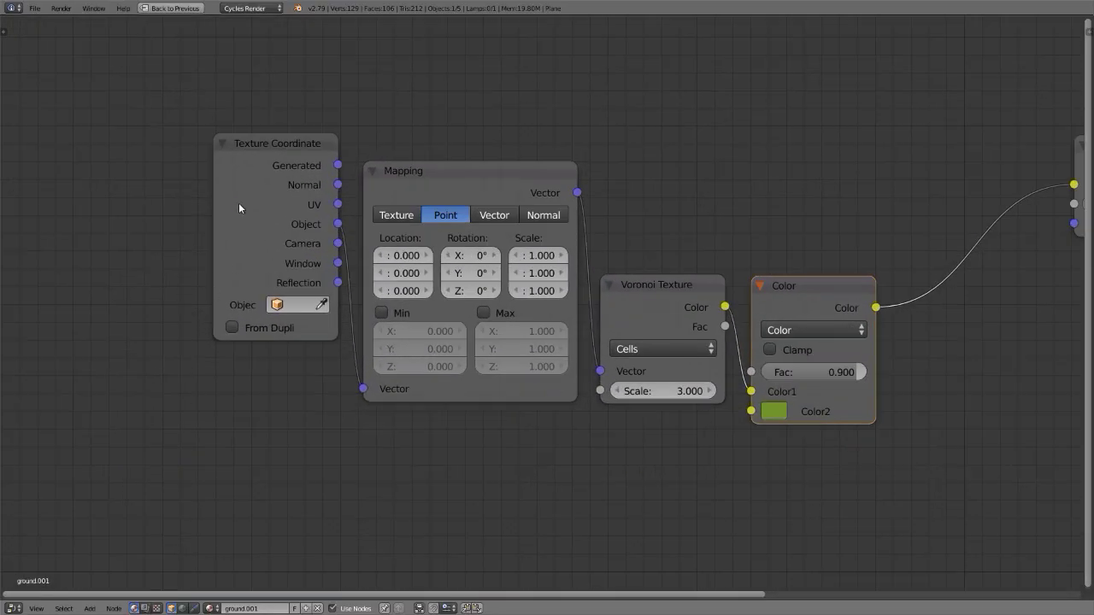
{"action": "left_click_drag", "start_coordinate": [283, 146], "coordinate": [242, 216]}
{"action": "left_click", "coordinate": [674, 280]}
{"action": "left_click_drag", "start_coordinate": [673, 279], "coordinate": [680, 183]}
{"action": "left_click", "coordinate": [658, 253]}
{"action": "left_click", "coordinate": [659, 253]}
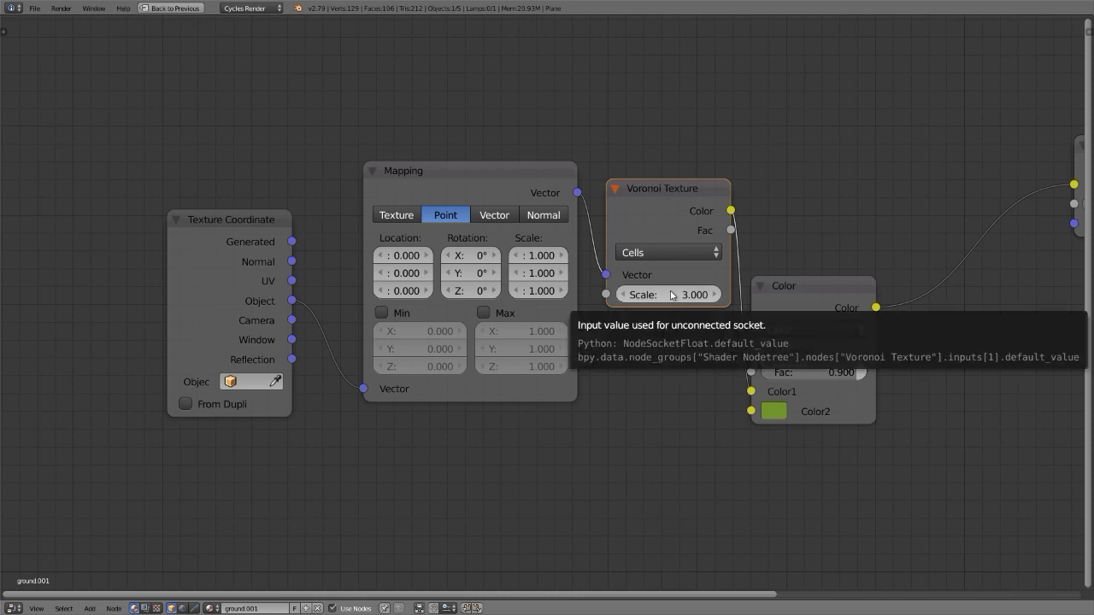
{"action": "left_click", "coordinate": [501, 171]}
{"action": "left_click", "coordinate": [234, 211]}
{"action": "left_click_drag", "start_coordinate": [239, 215], "coordinate": [267, 176]}
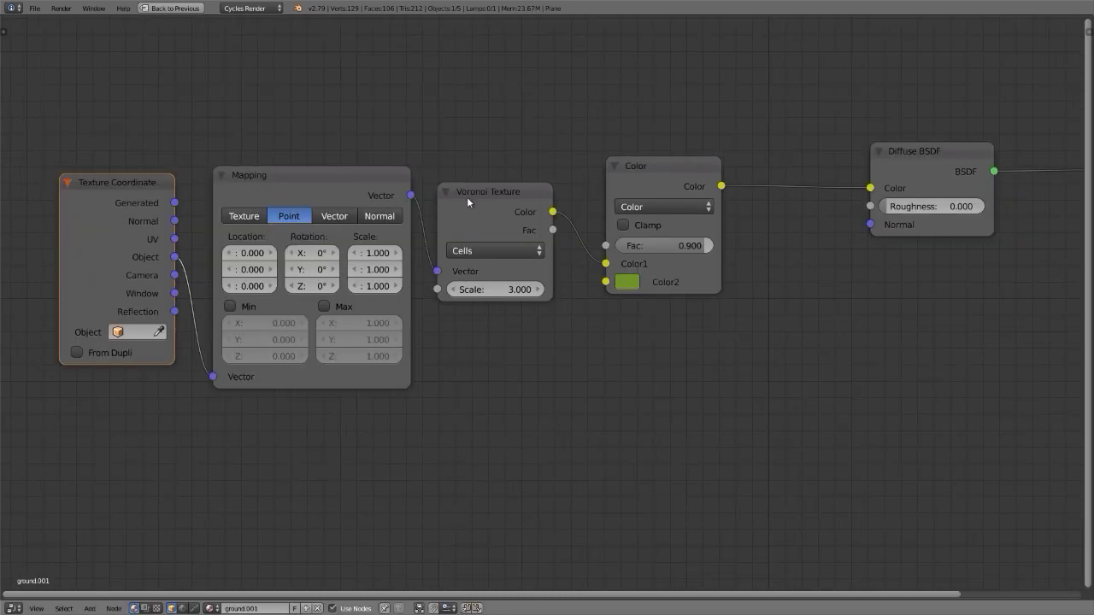
Preview the Voronoi Texture and Color node outputs of ground.001 in the viewport and inspect the green Color2 value.
{"action": "left_click", "coordinate": [479, 193], "text": "ctrl+shift"}
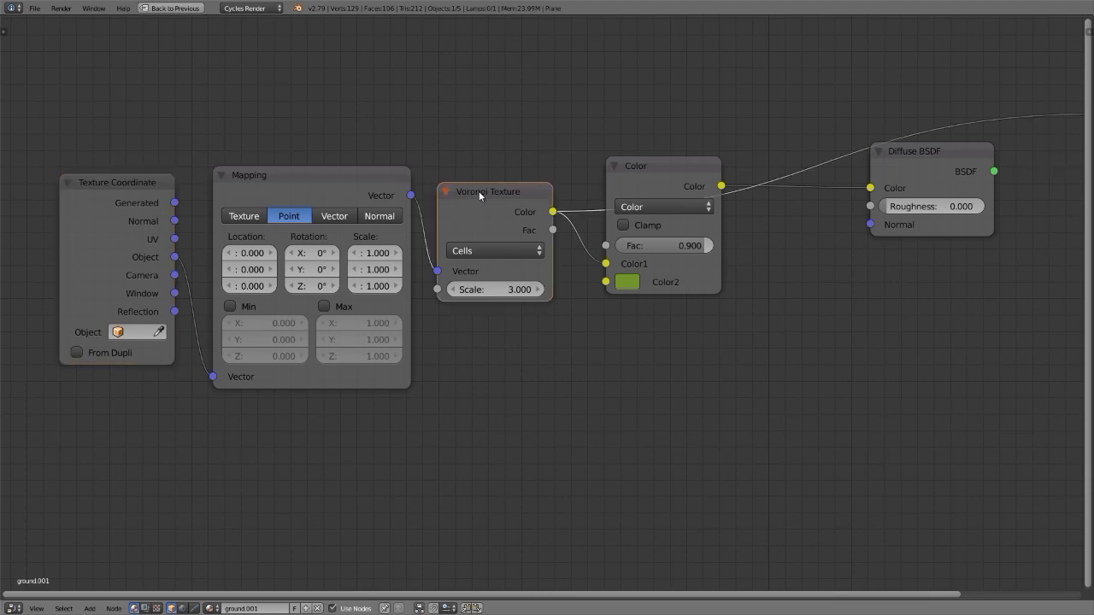
{"action": "key", "text": "ctrl+Up"}
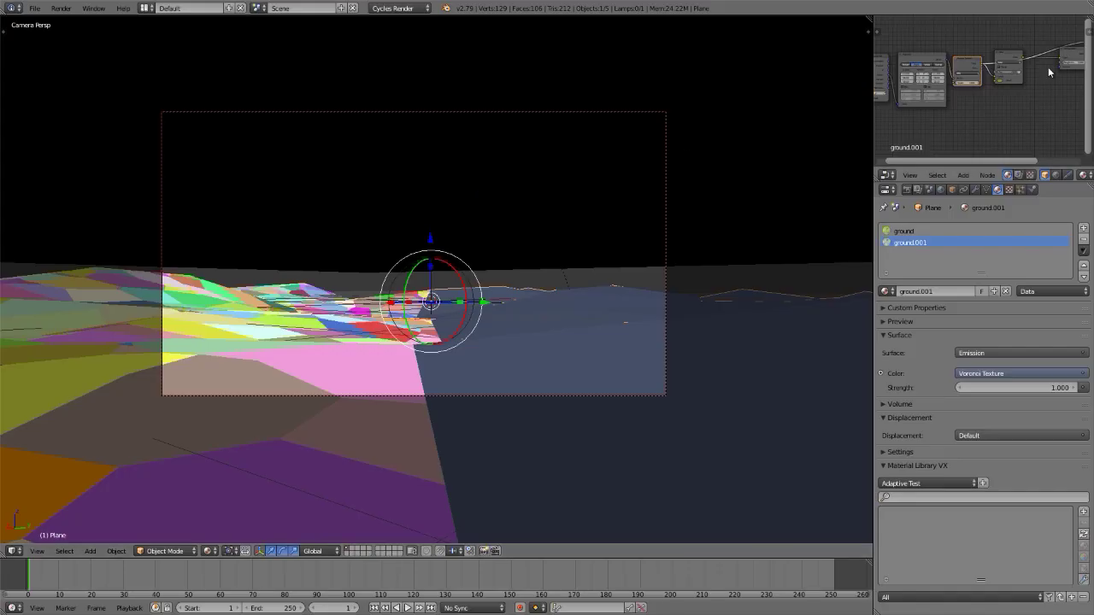
{"action": "scroll", "coordinate": [1050, 71], "scroll_direction": "up", "scroll_amount": 5}
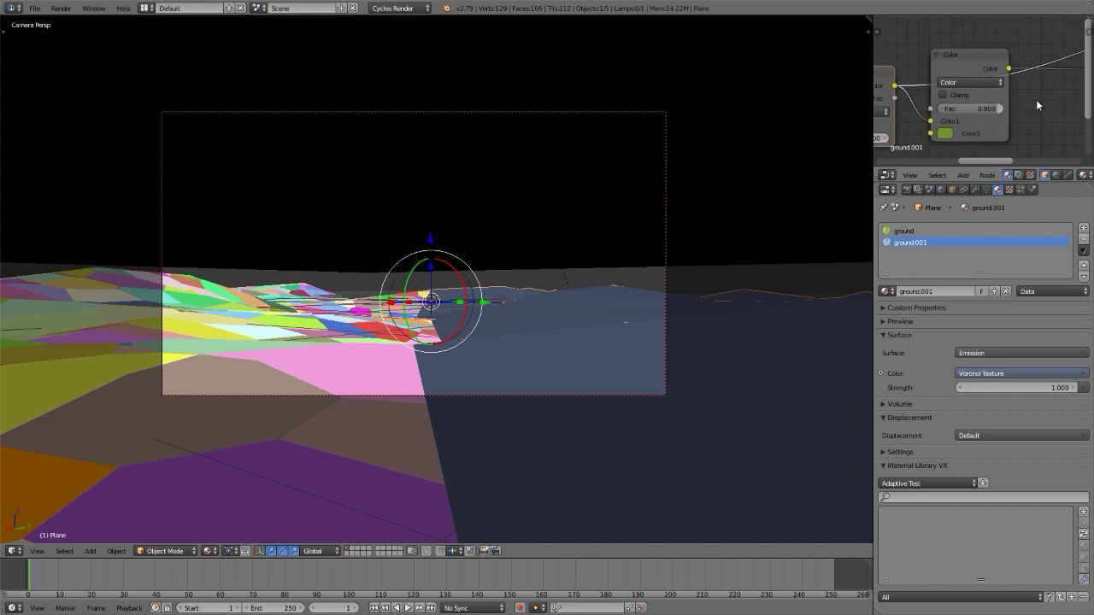
{"action": "left_click", "coordinate": [966, 53]}
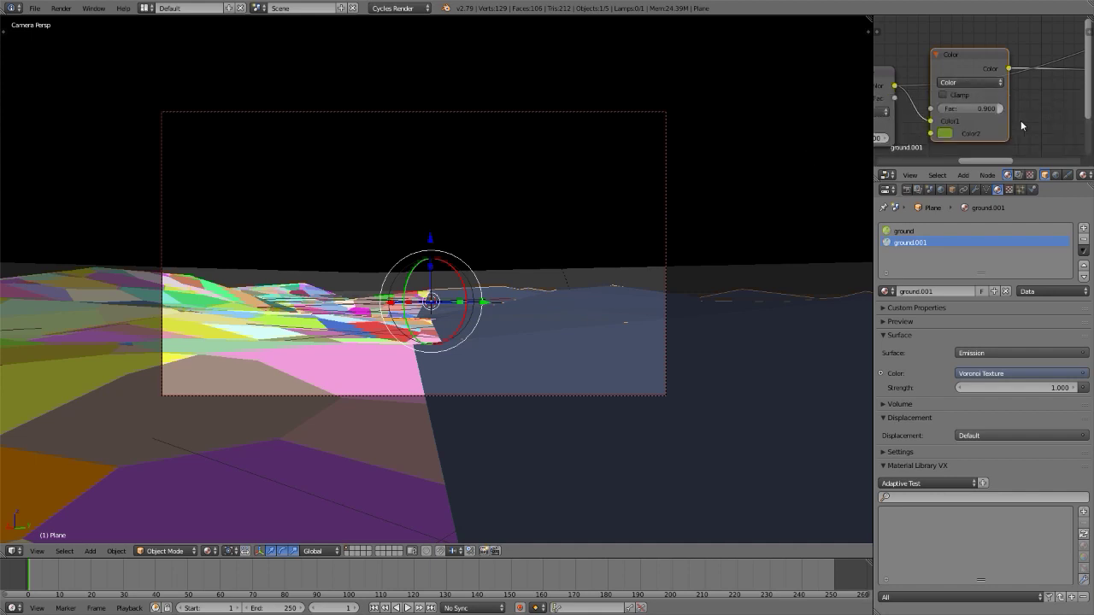
{"action": "left_click", "coordinate": [944, 134]}
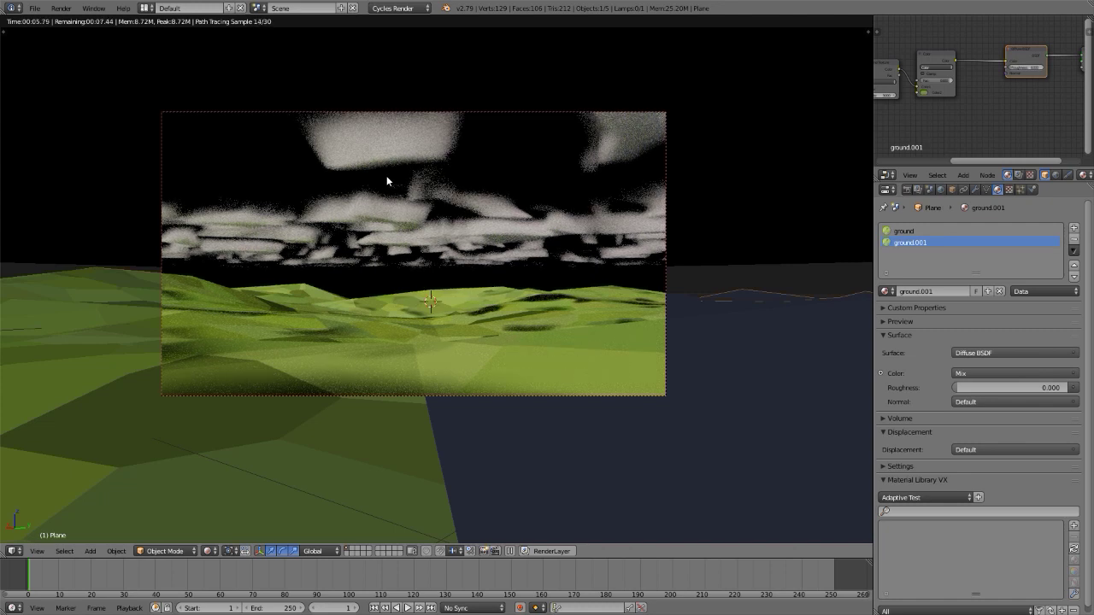
Examine the terrain and the flat cloud layer above it in the right orthographic view, end to end.
{"action": "key", "text": "shift+z"}
{"action": "key", "text": "KP_3"}
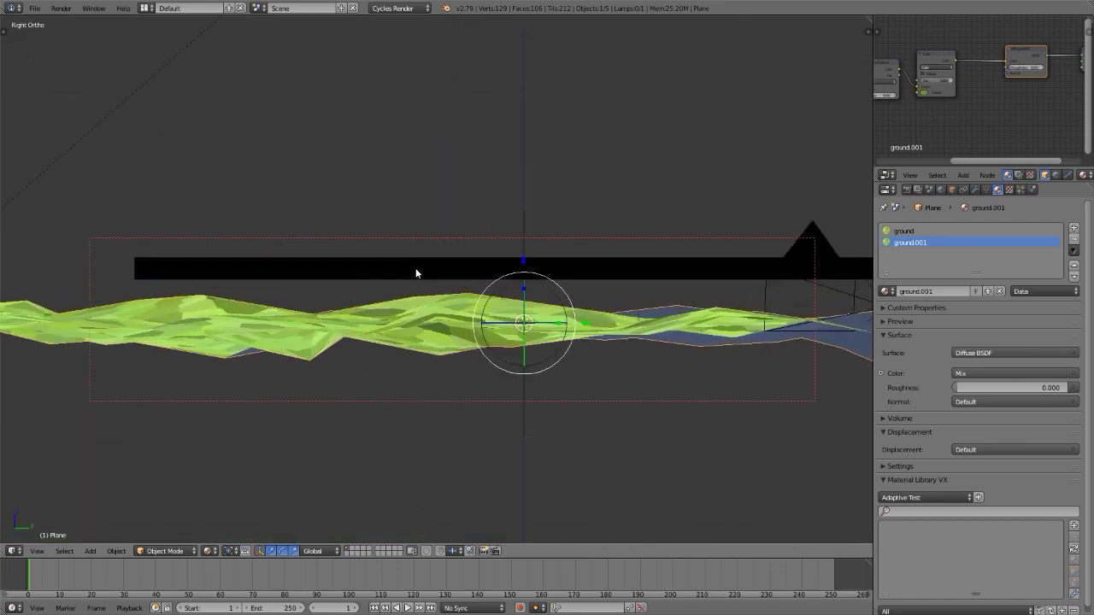
{"action": "scroll", "coordinate": [776, 287], "scroll_direction": "up", "scroll_amount": 4}
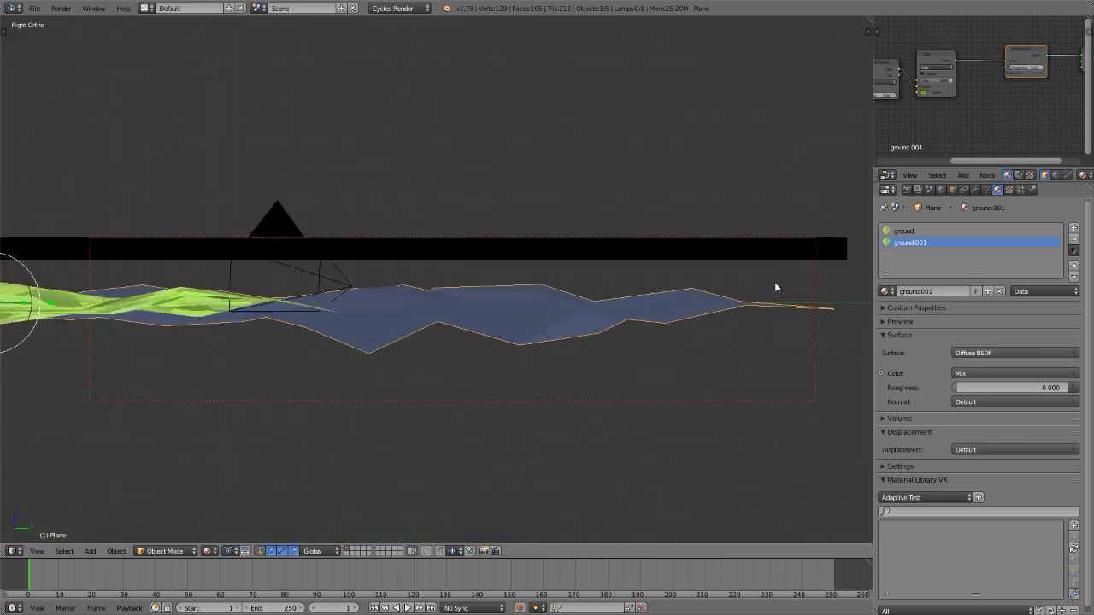
{"action": "middle_click_drag", "start_coordinate": [774, 282], "coordinate": [616, 292], "text": "shift"}
{"action": "scroll", "coordinate": [616, 292], "scroll_direction": "up", "scroll_amount": 1}
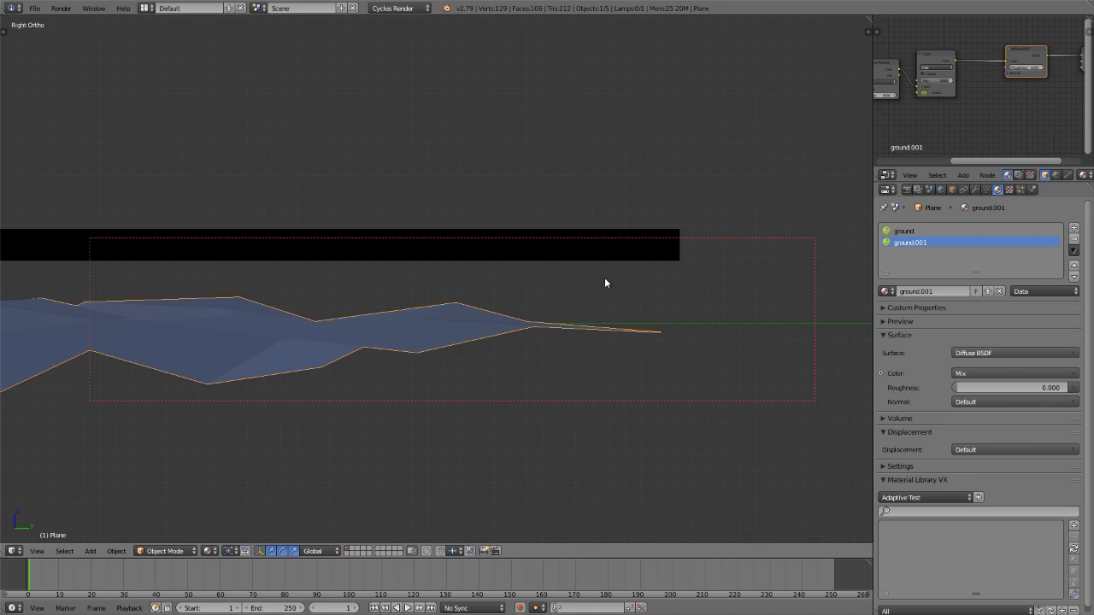
{"action": "scroll", "coordinate": [604, 277], "scroll_direction": "down", "scroll_amount": 5}
{"action": "scroll", "coordinate": [257, 282], "scroll_direction": "up", "scroll_amount": 8}
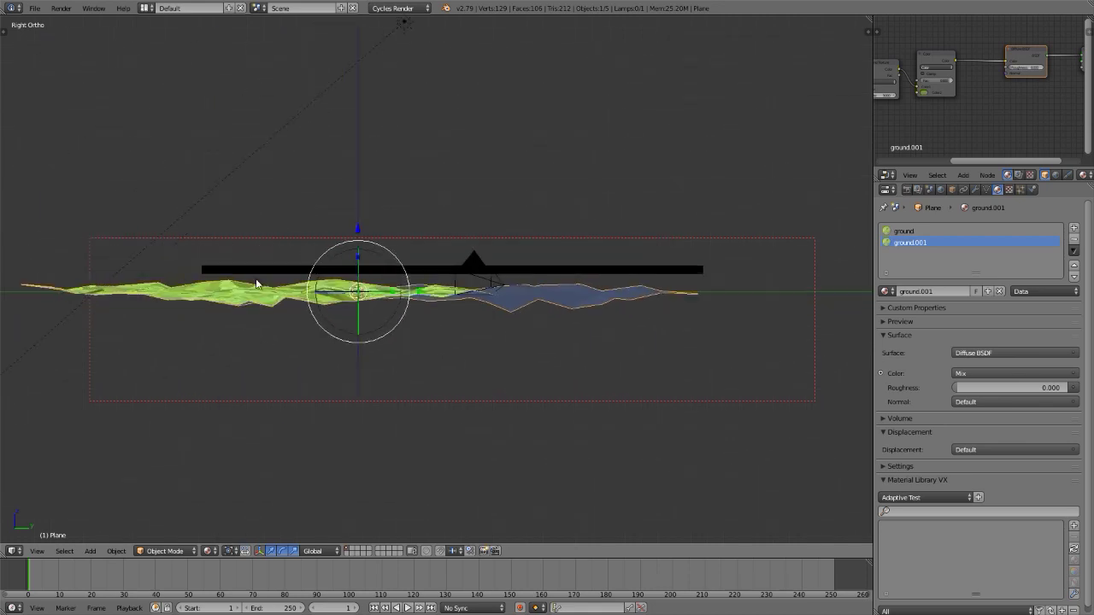
{"action": "scroll", "coordinate": [196, 284], "scroll_direction": "down", "scroll_amount": 5}
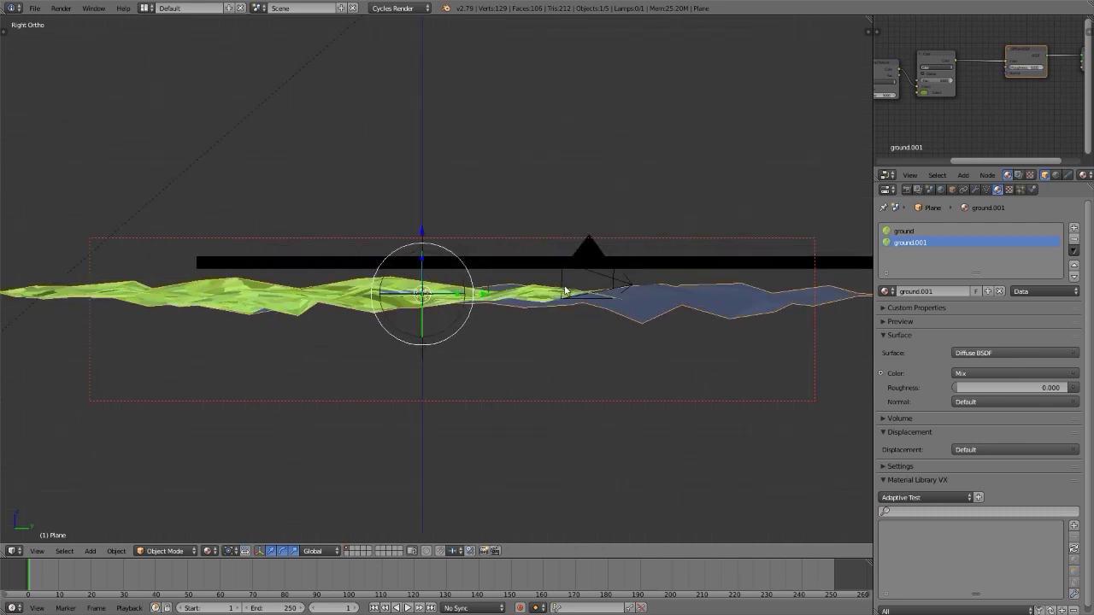
Return to the camera view and check the clouds and terrain in the rendered preview.
{"action": "key", "text": "KP_0"}
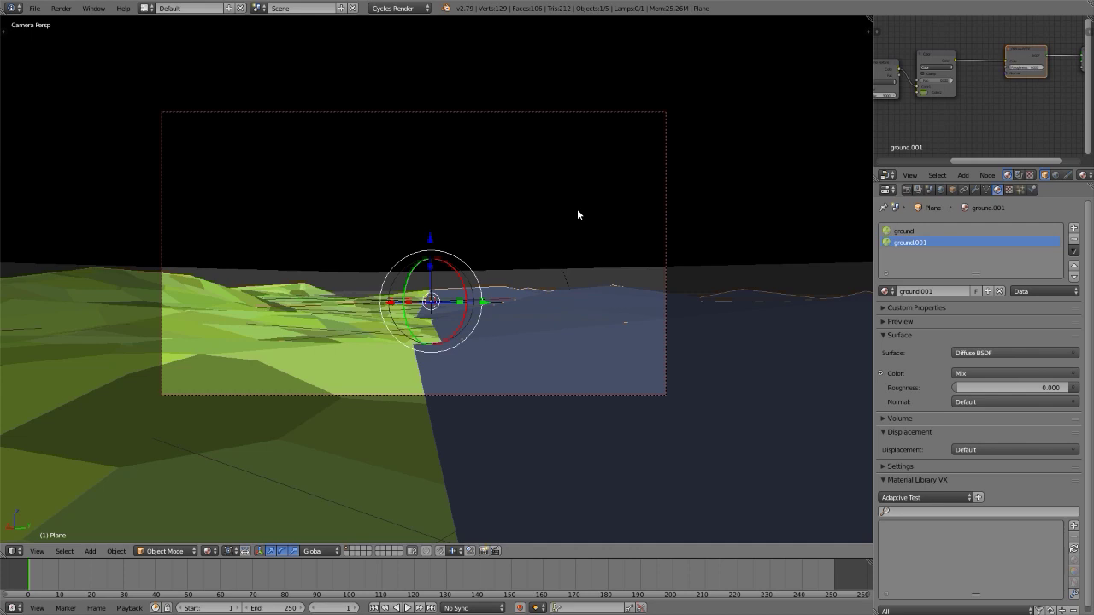
{"action": "key", "text": "shift+z"}
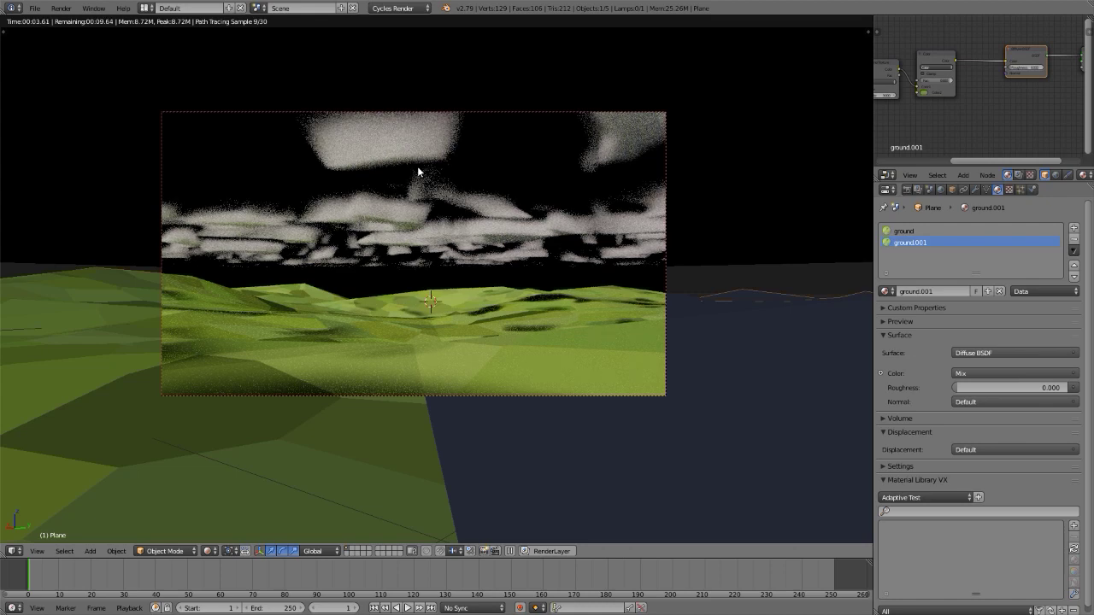
{"action": "key", "text": "shift+z"}
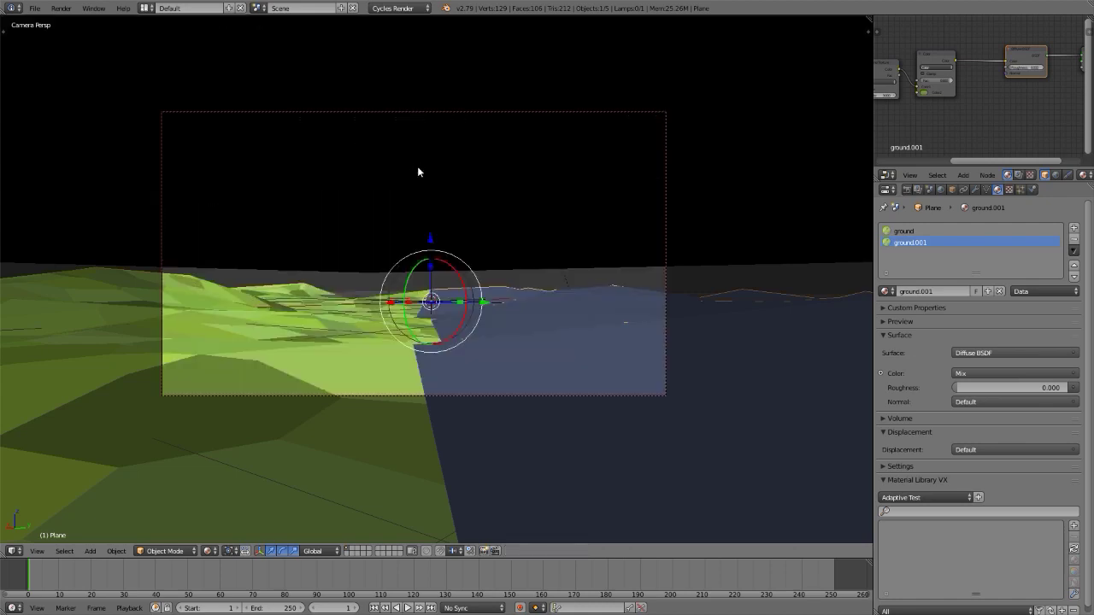
Switch to the browser and skim the YouTube video "12 Cloud cards in Blender for 3D Volumetrics", pausing it near 23:21.
{"action": "key", "text": "alt+Tab"}
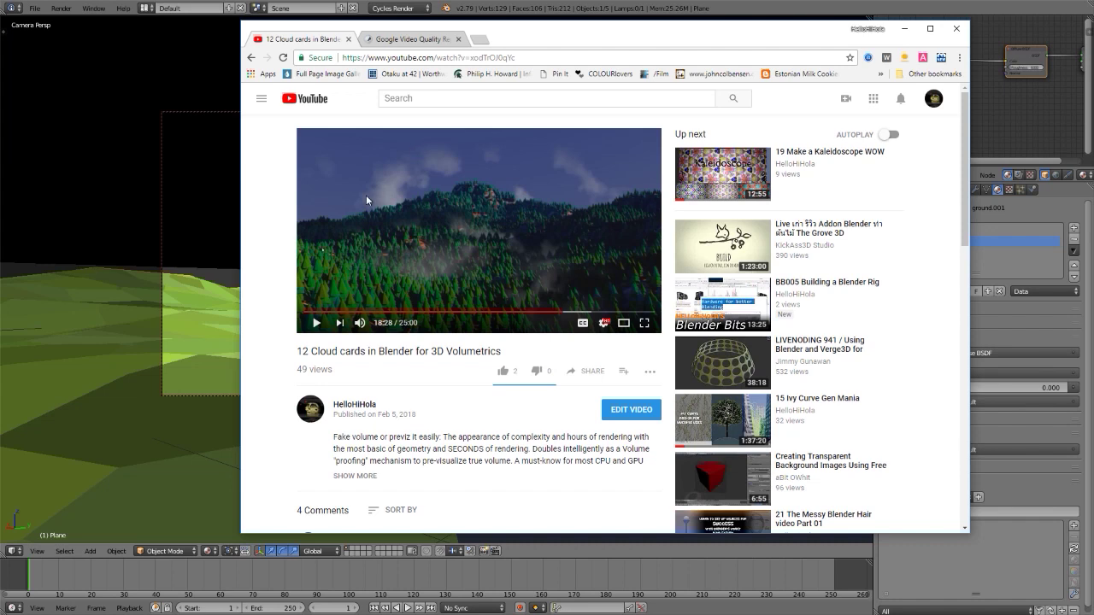
{"action": "left_click_drag", "start_coordinate": [298, 352], "coordinate": [506, 357]}
{"action": "left_click", "coordinate": [411, 352]}
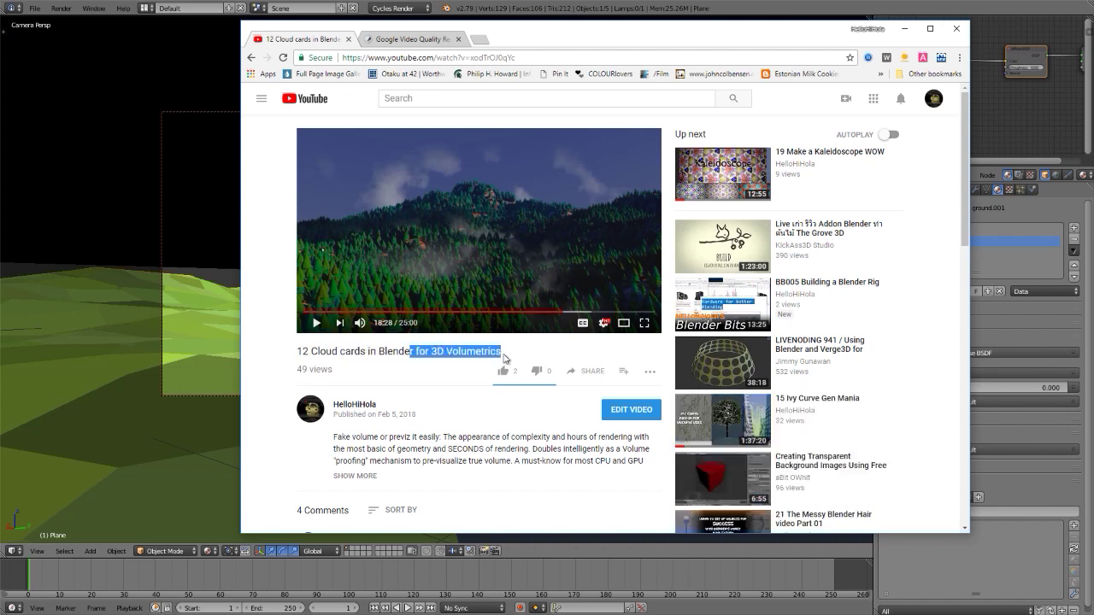
{"action": "left_click", "coordinate": [275, 341]}
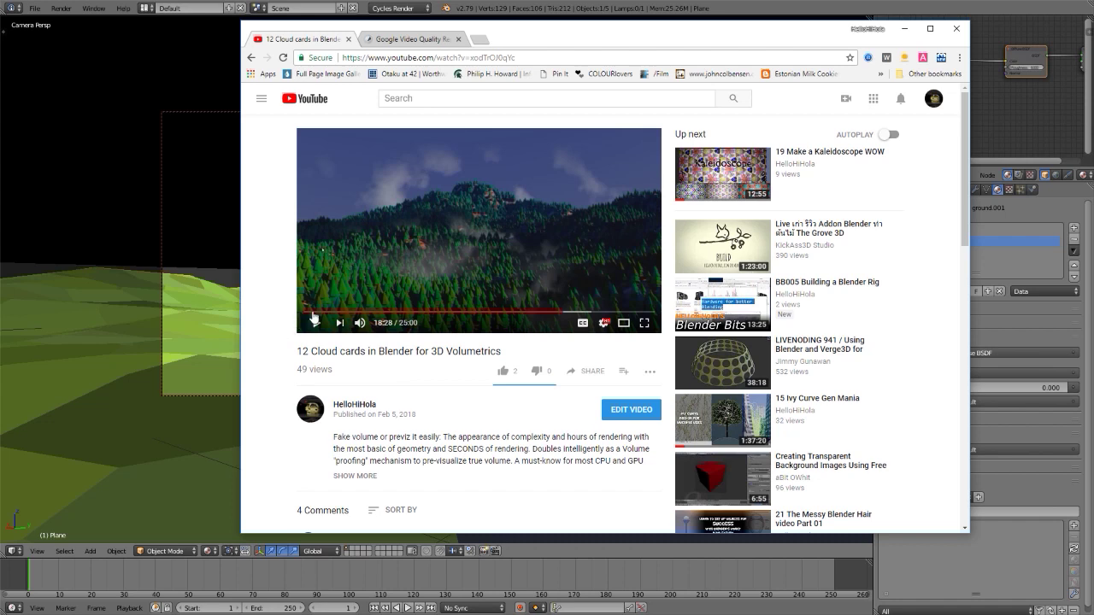
{"action": "left_click", "coordinate": [307, 313]}
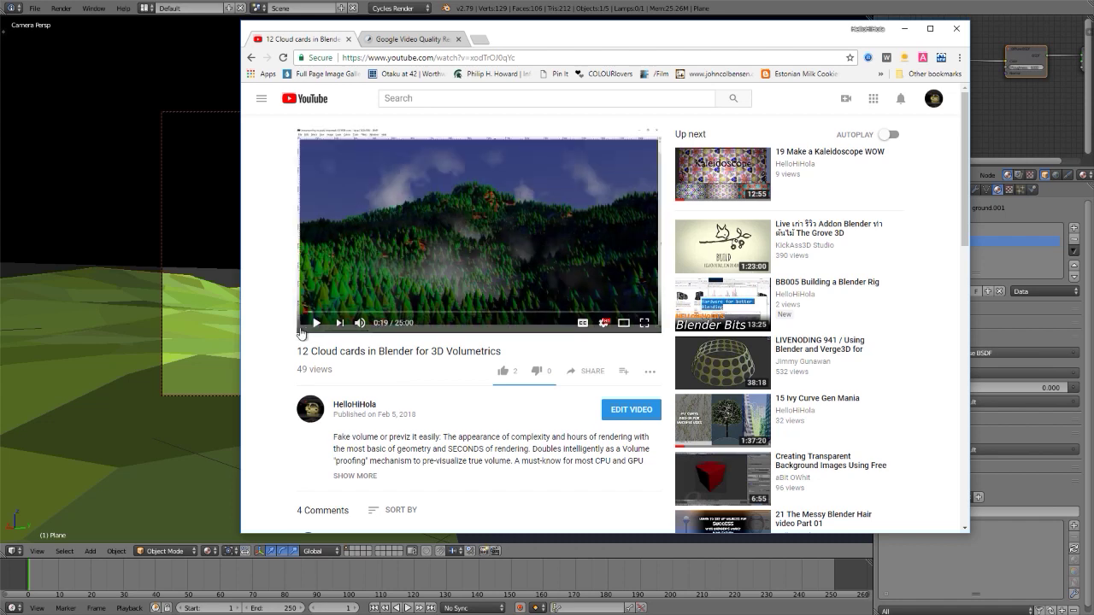
{"action": "mouse_move", "coordinate": [360, 328]}
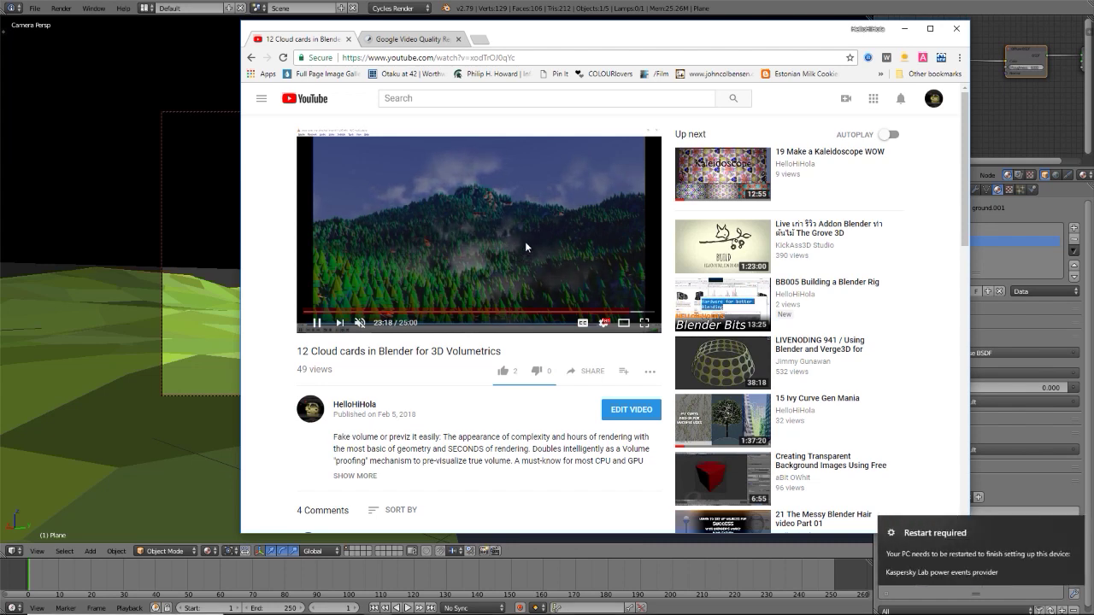
{"action": "left_click", "coordinate": [317, 324]}
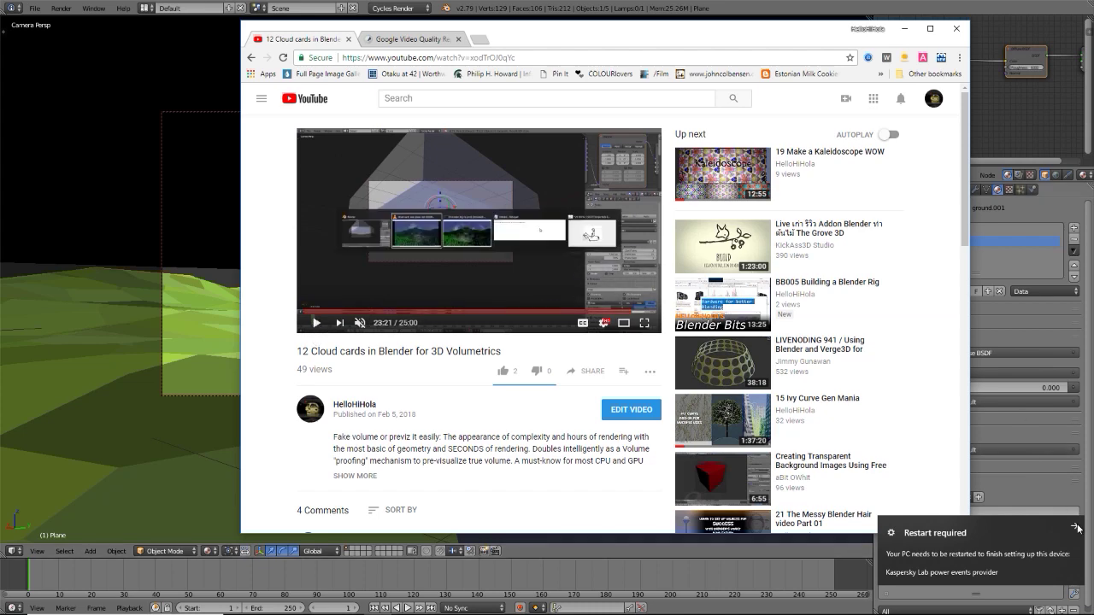
Switch back to Blender, select the ground material slot, and walk the camera sideways to the right for a new rendered preview.
{"action": "key", "text": "alt+Tab"}
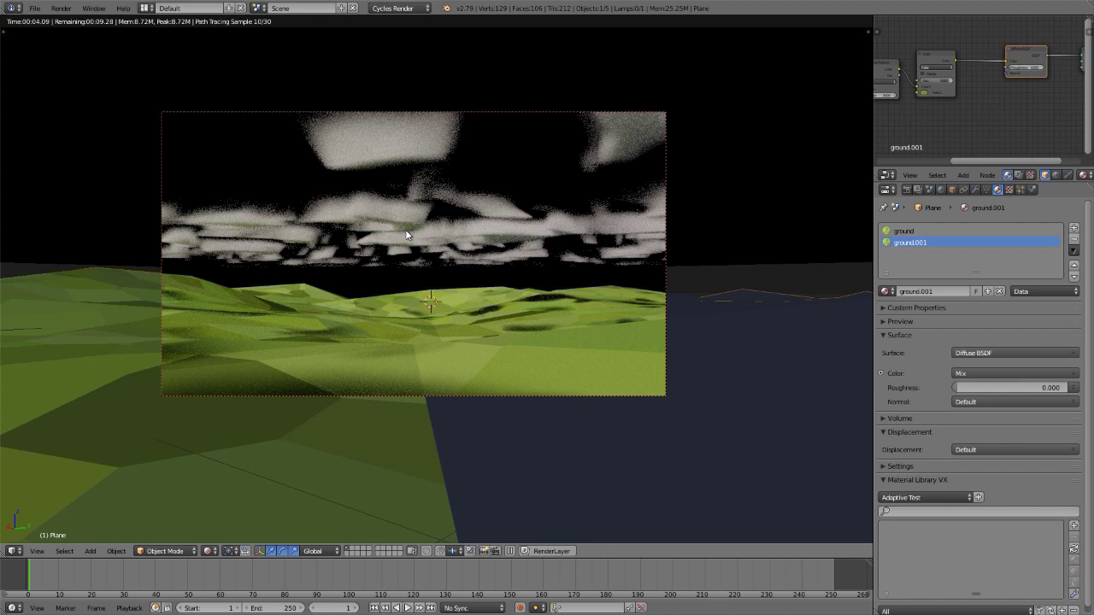
{"action": "left_click", "coordinate": [909, 234]}
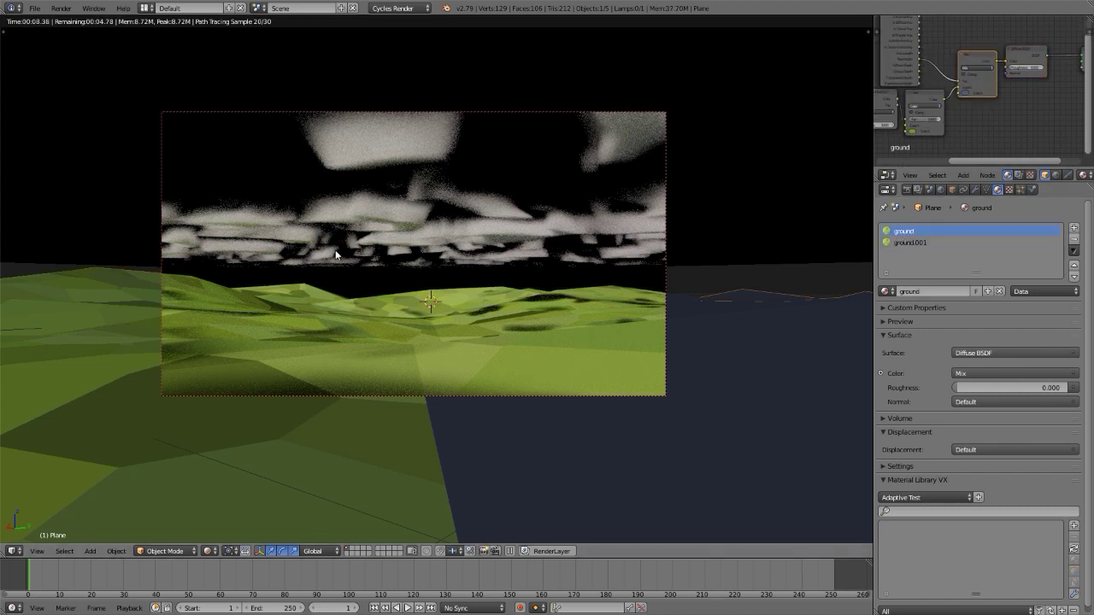
{"action": "key", "text": "shift+z"}
{"action": "key", "text": "shift+f"}
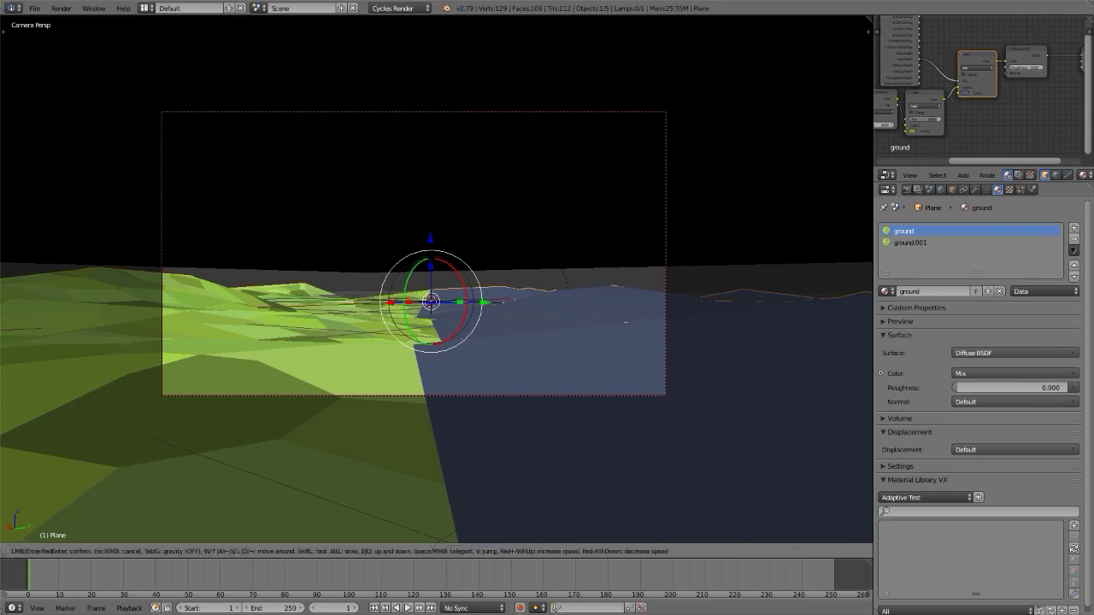
{"action": "key", "text": "d"}
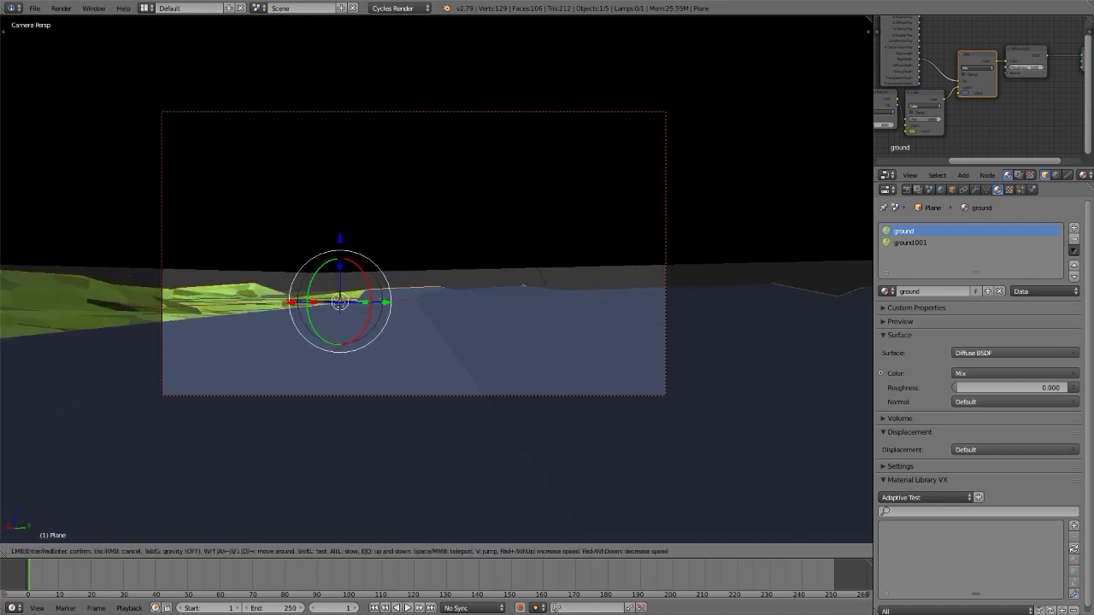
{"action": "left_click", "coordinate": [436, 279]}
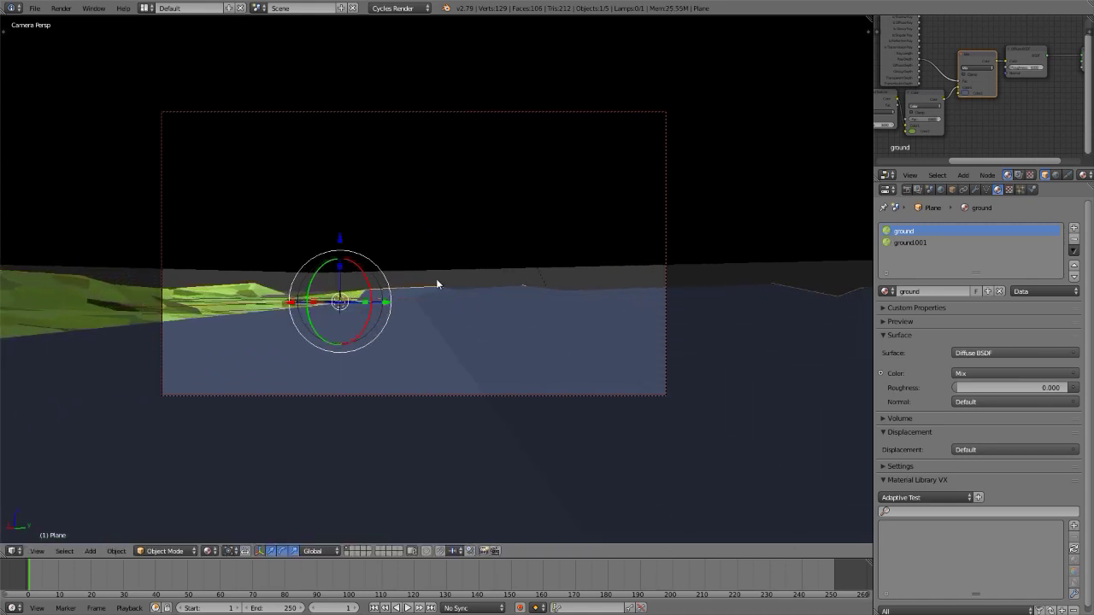
{"action": "key", "text": "shift+z"}
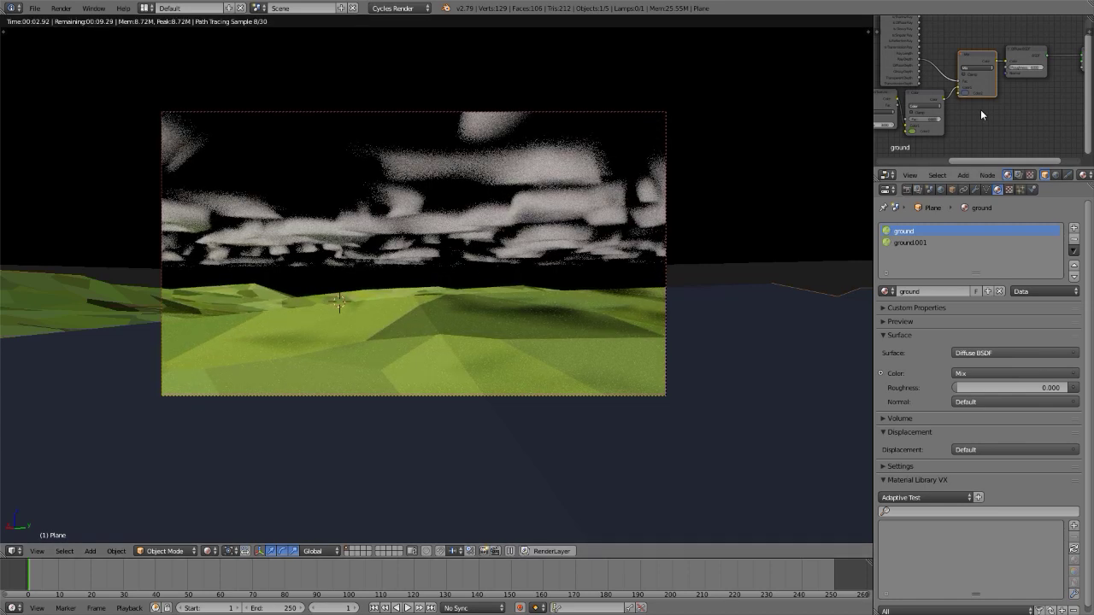
Maximize the ground material's node tree and move the Light Path node slightly up, away from the Color node.
{"action": "key", "text": "ctrl+space"}
{"action": "key", "text": "Home"}
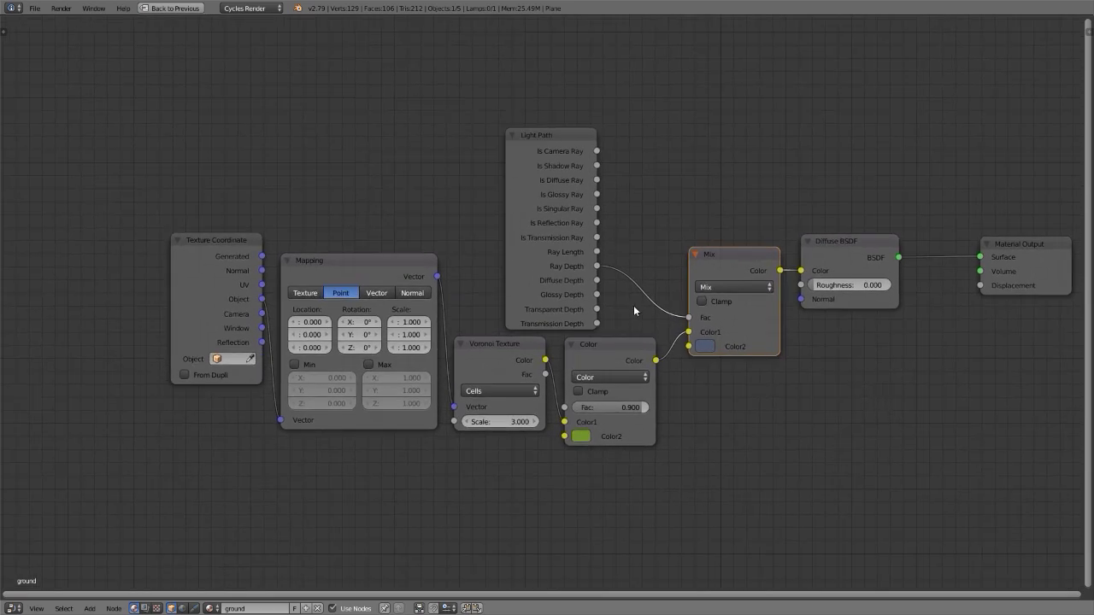
{"action": "left_click_drag", "start_coordinate": [553, 133], "coordinate": [561, 119]}
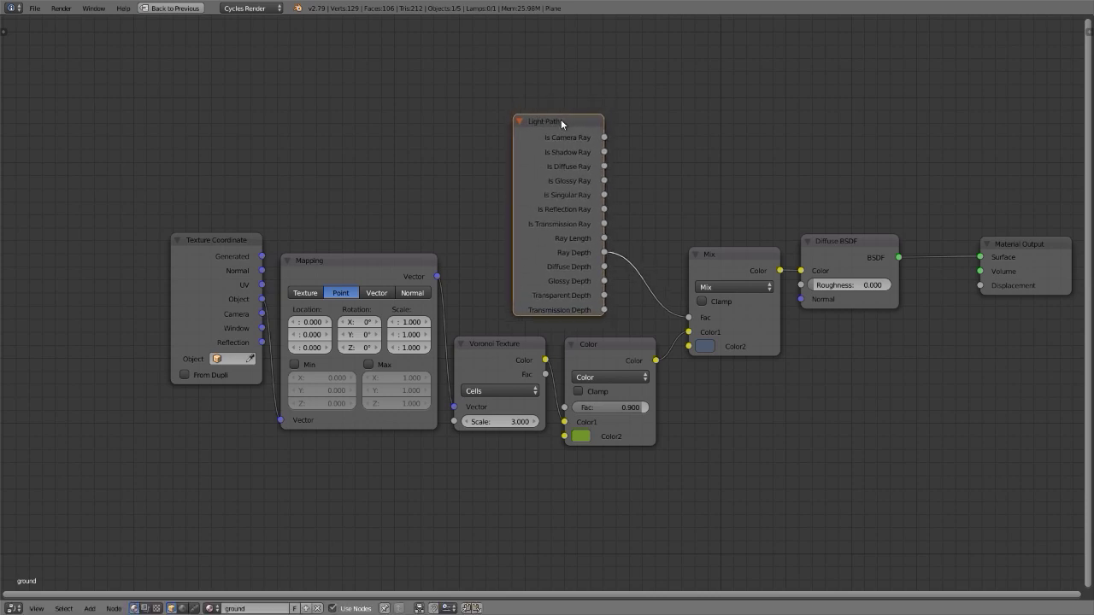
{"action": "scroll", "coordinate": [562, 117], "scroll_direction": "up", "scroll_amount": 1}
{"action": "scroll", "coordinate": [562, 117], "scroll_direction": "up", "scroll_amount": 3}
{"action": "middle_click_drag", "start_coordinate": [561, 117], "coordinate": [504, 90]}
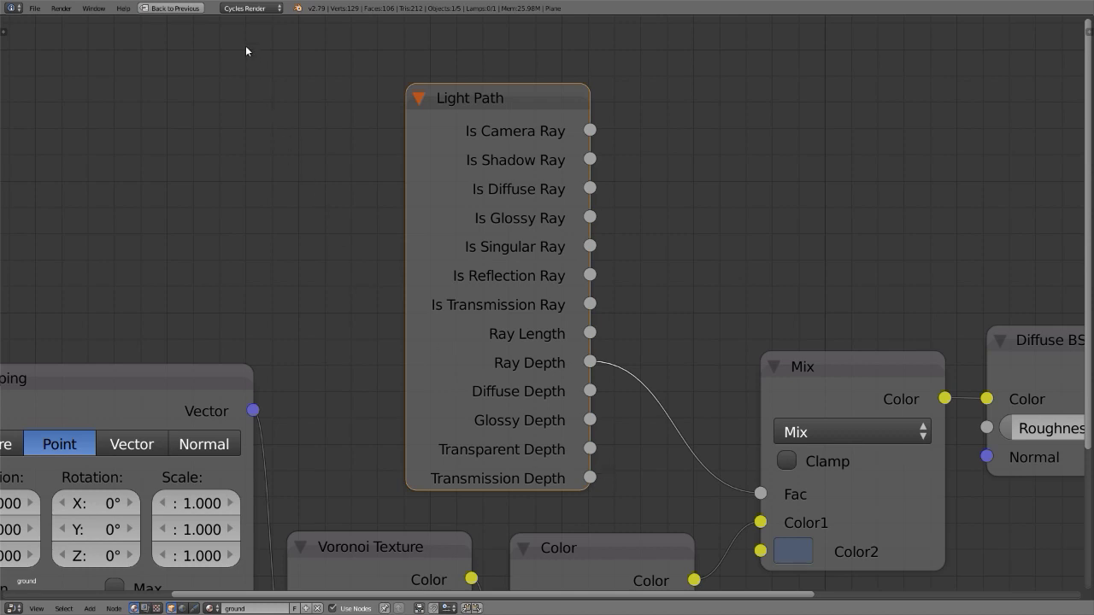
Add a second Light Path node beside the existing one and delete it again.
{"action": "key", "text": "shift+a"}
{"action": "mouse_move", "coordinate": [230, 59]}
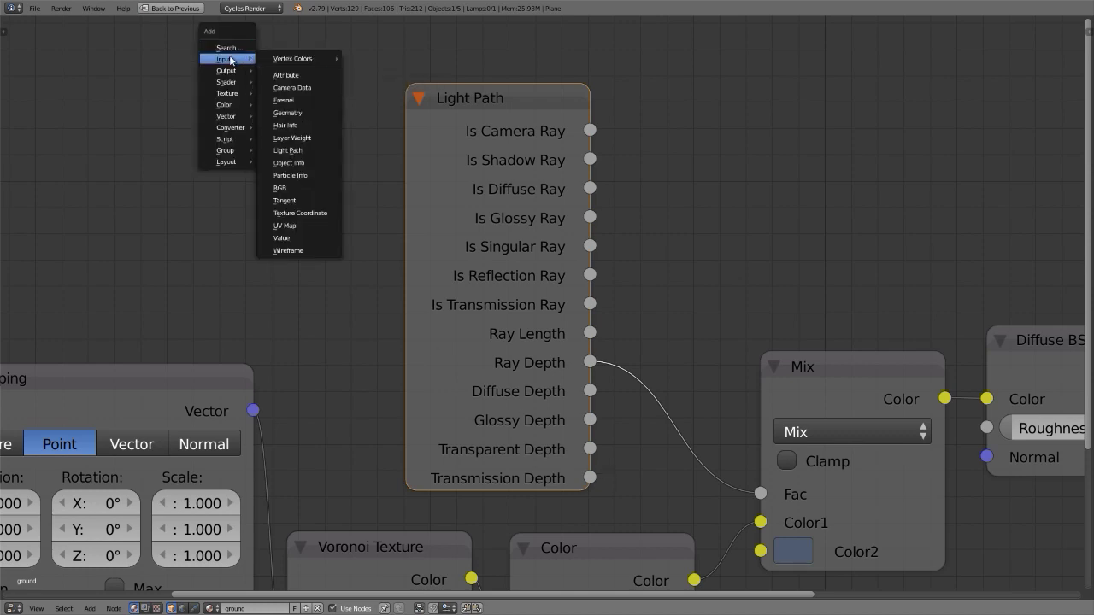
{"action": "left_click", "coordinate": [288, 149]}
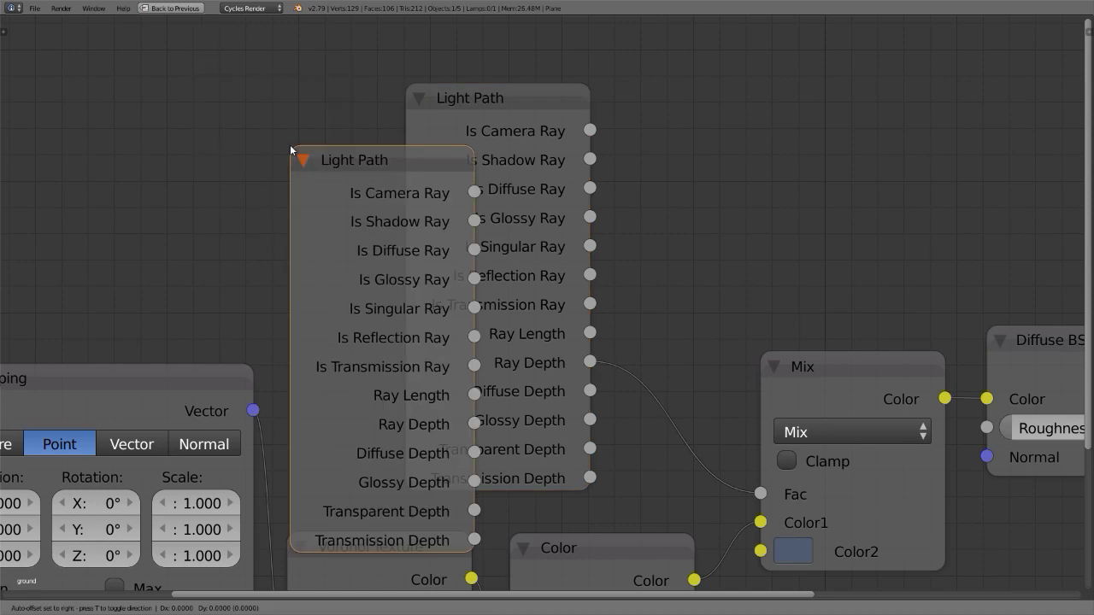
{"action": "left_click", "coordinate": [206, 34]}
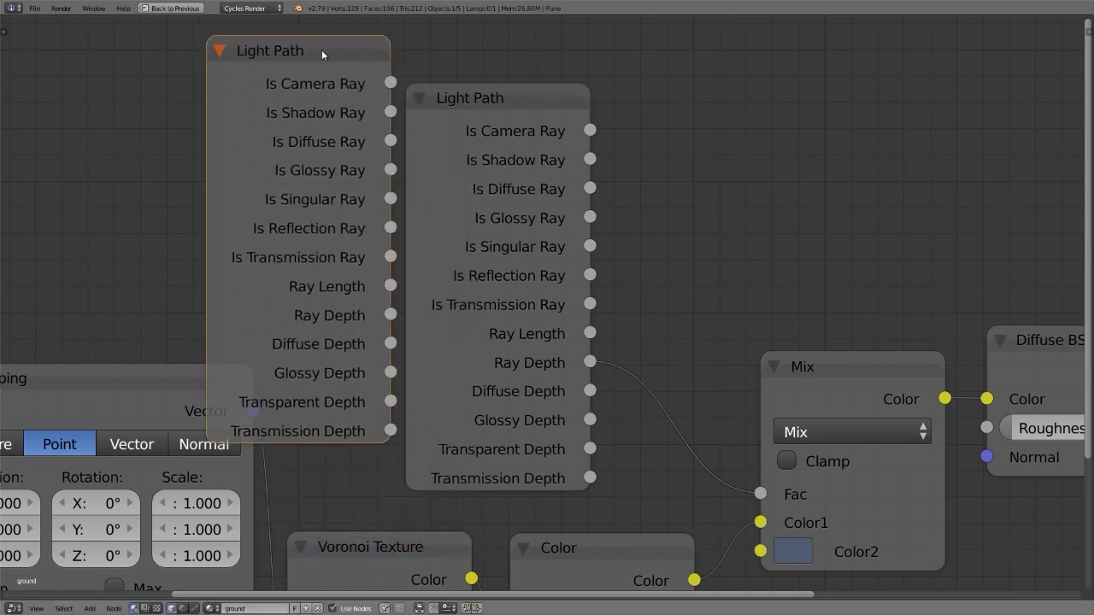
{"action": "key", "text": "x"}
{"action": "left_click", "coordinate": [480, 89]}
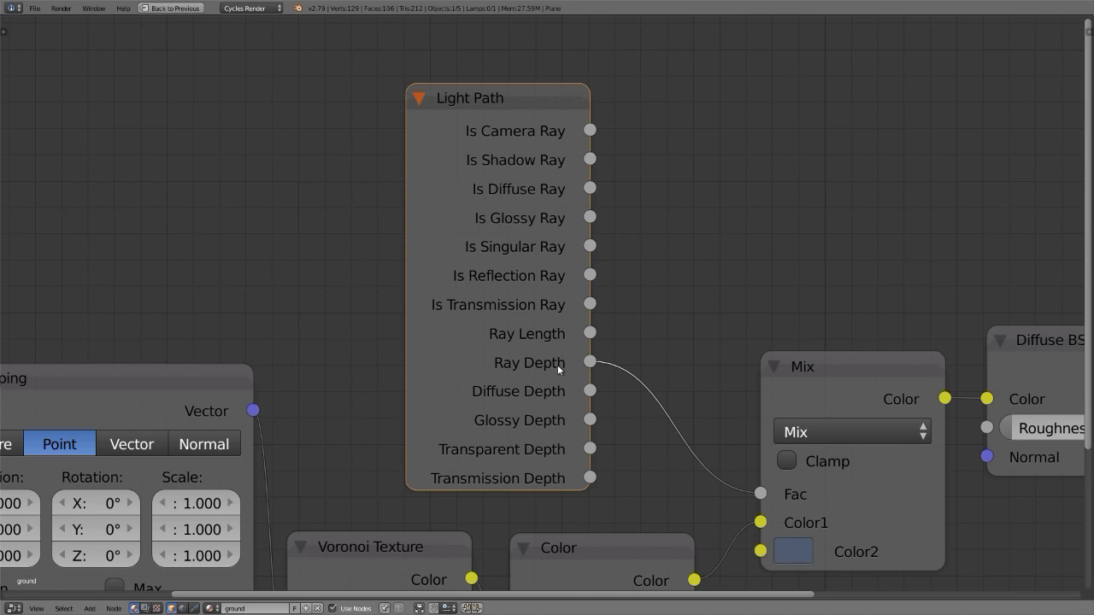
Mute the ground material's Mix node and compare the clouds and terrain in the rendered preview.
{"action": "middle_click_drag", "start_coordinate": [549, 366], "coordinate": [429, 275]}
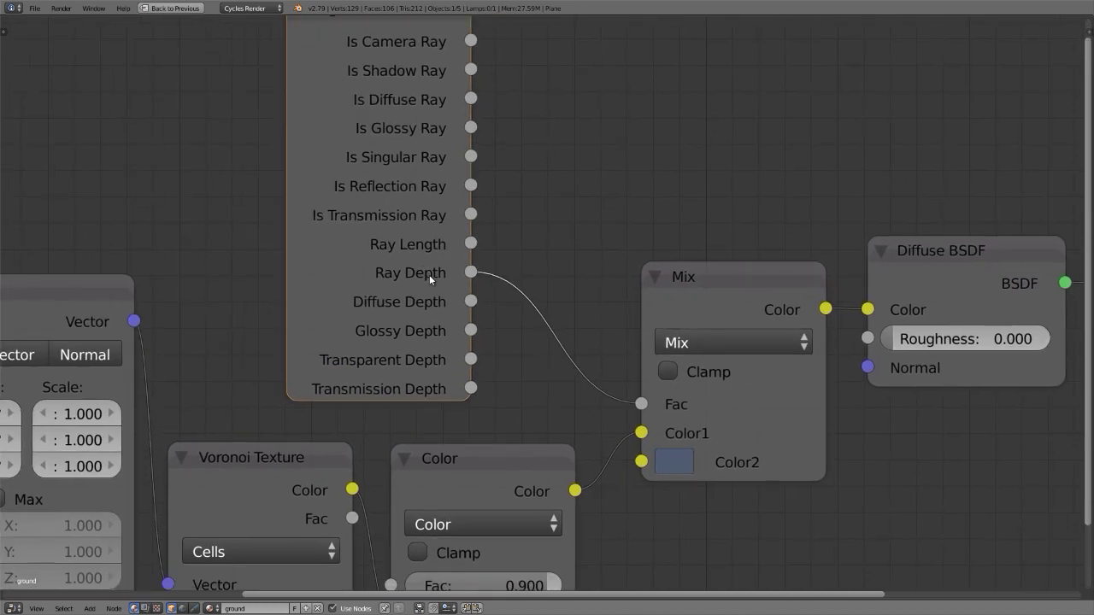
{"action": "key", "text": "ctrl+space"}
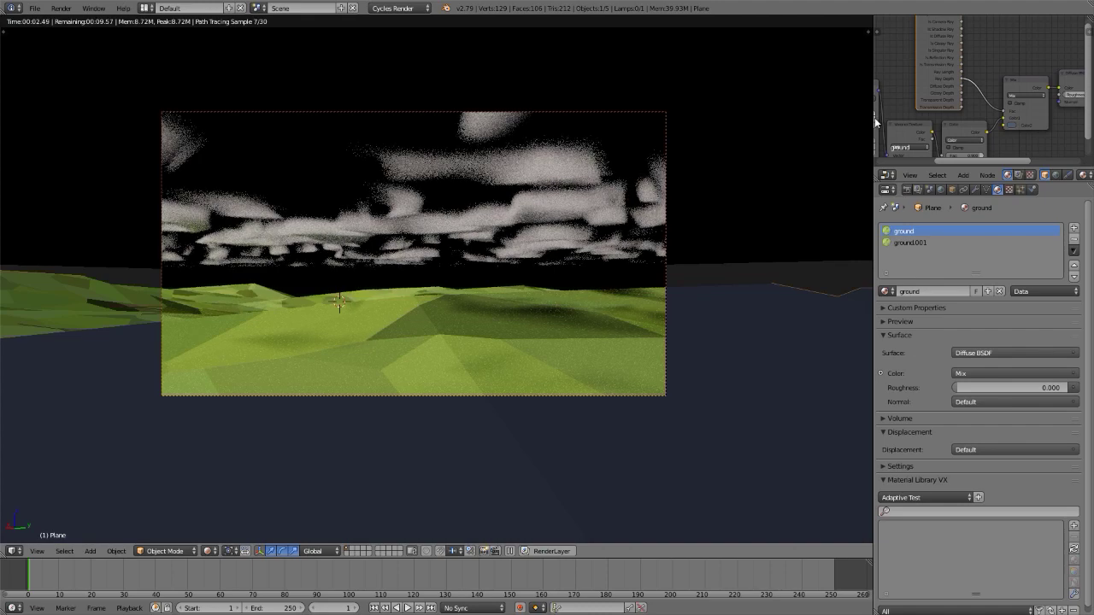
{"action": "key", "text": "ctrl+space"}
{"action": "middle_click_drag", "start_coordinate": [723, 232], "coordinate": [558, 119]}
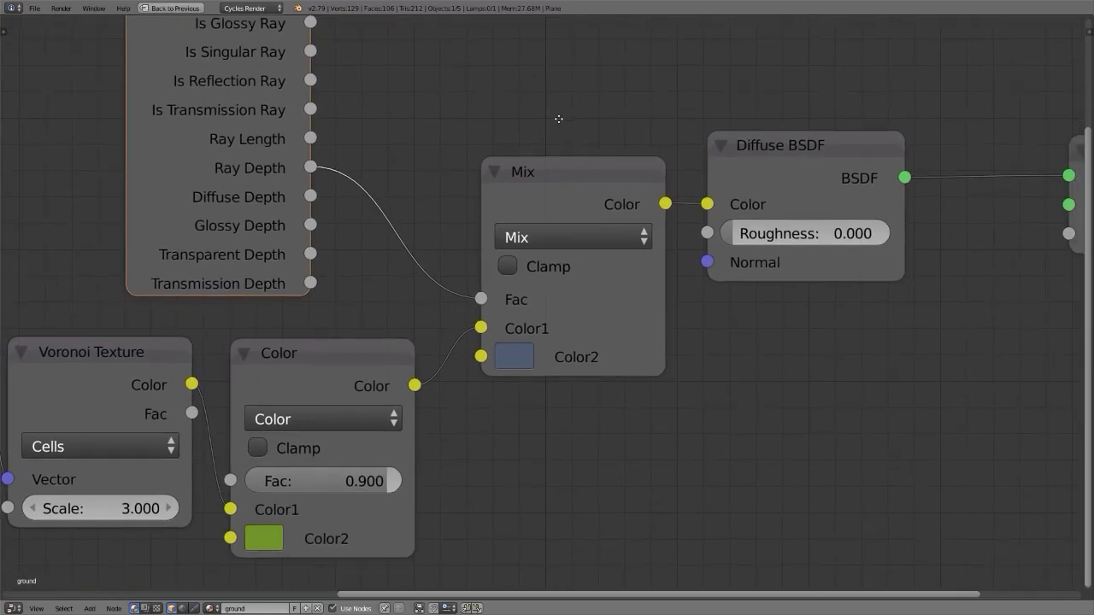
{"action": "left_click", "coordinate": [571, 172]}
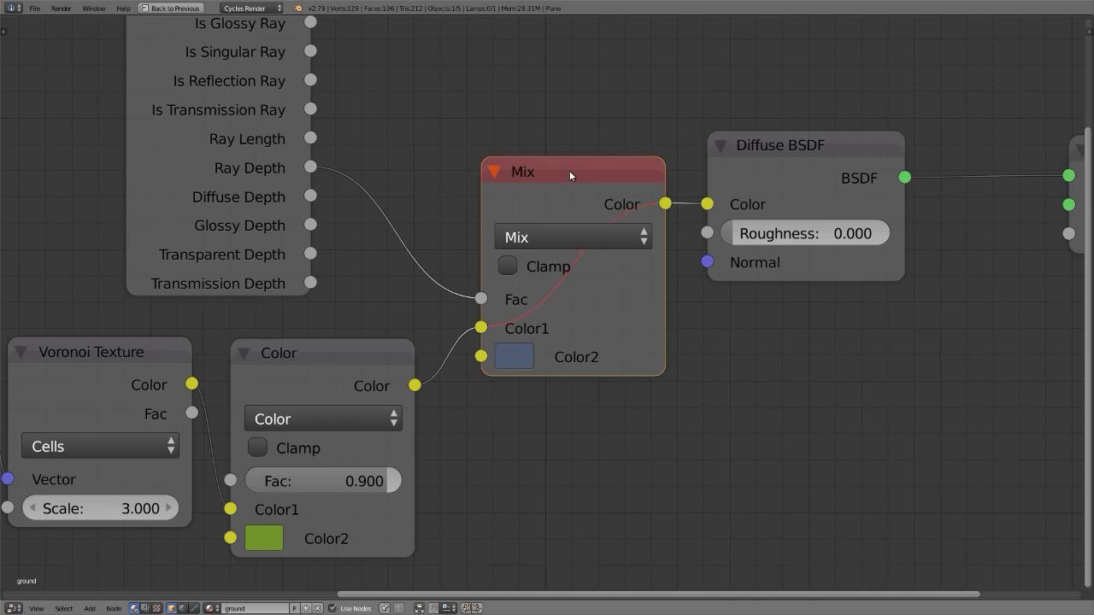
{"action": "key", "text": "ctrl+space"}
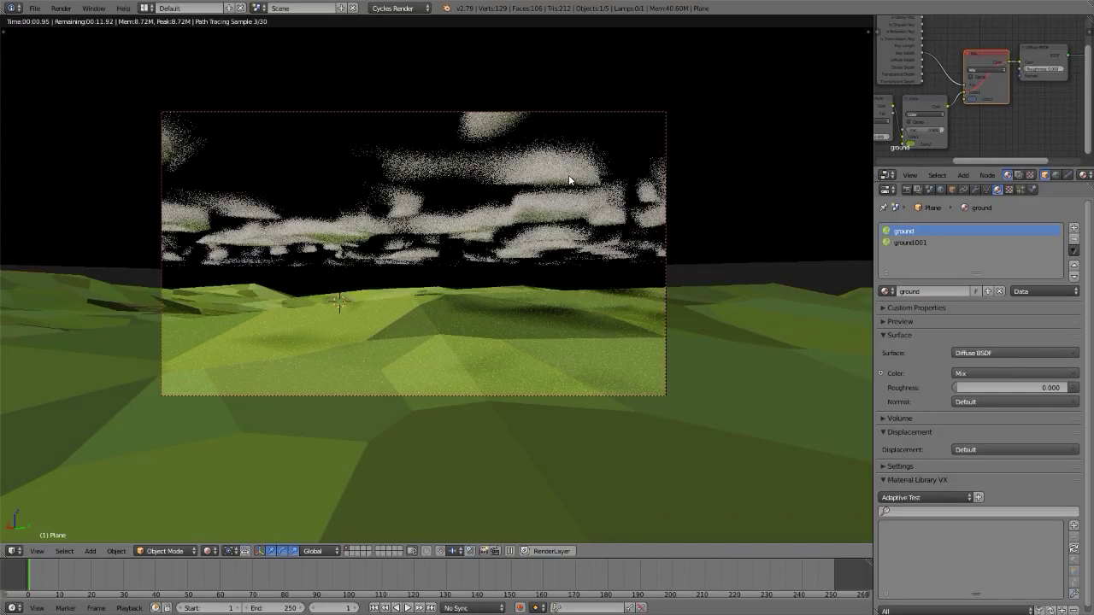
{"action": "scroll", "coordinate": [980, 36], "scroll_direction": "up", "scroll_amount": 2}
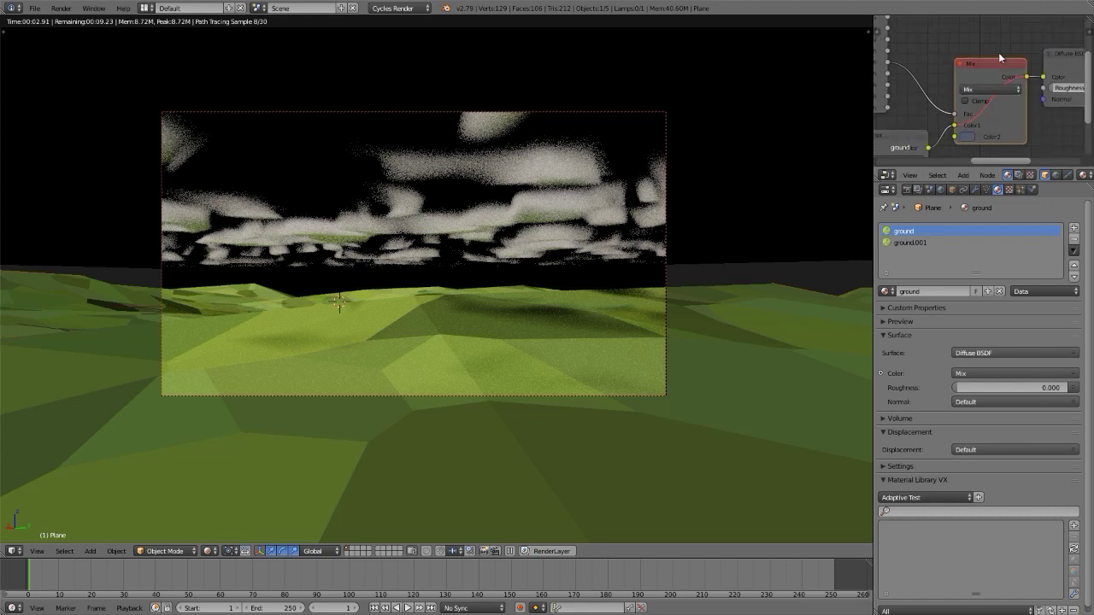
{"action": "middle_click_drag", "start_coordinate": [1000, 58], "coordinate": [973, 35]}
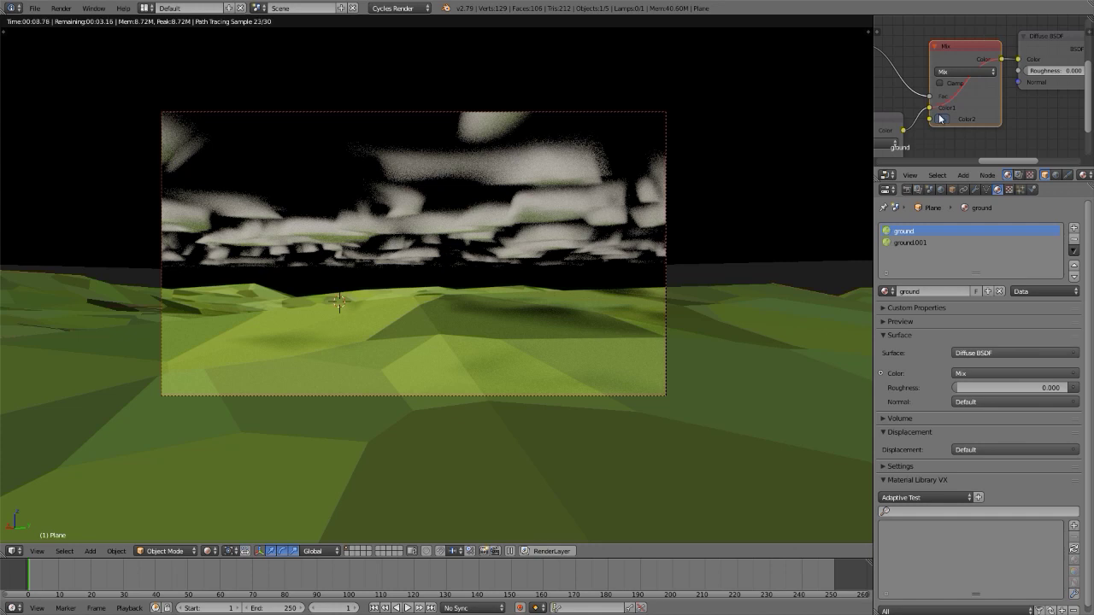
Set the strength of the world's Sky Texture background to 1.
{"action": "left_click", "coordinate": [941, 189]}
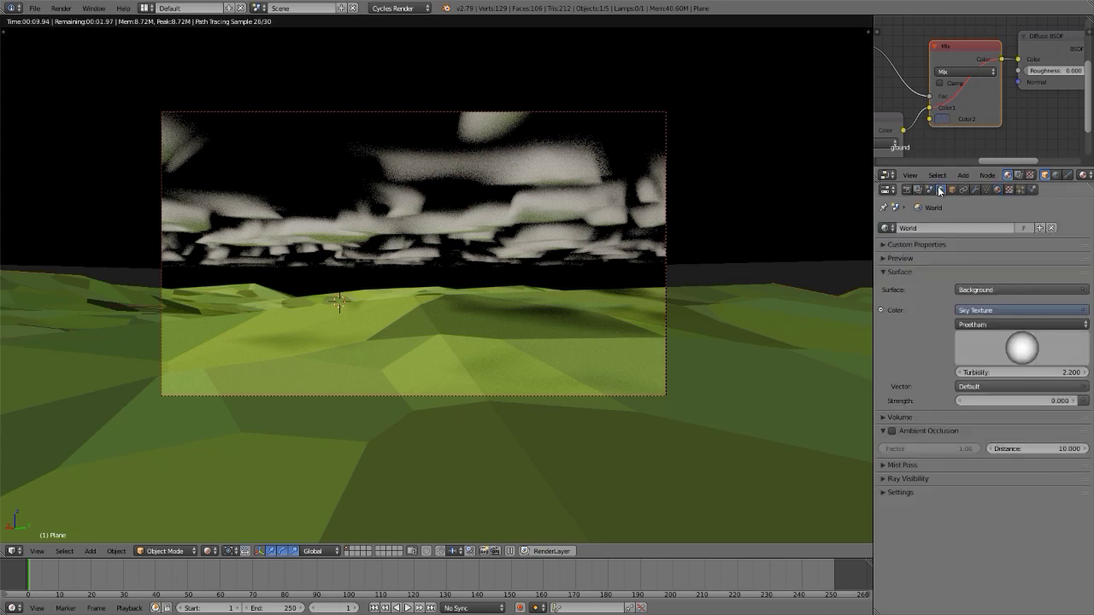
{"action": "left_click", "coordinate": [1016, 400]}
{"action": "type", "text": "1"}
{"action": "key", "text": "Return"}
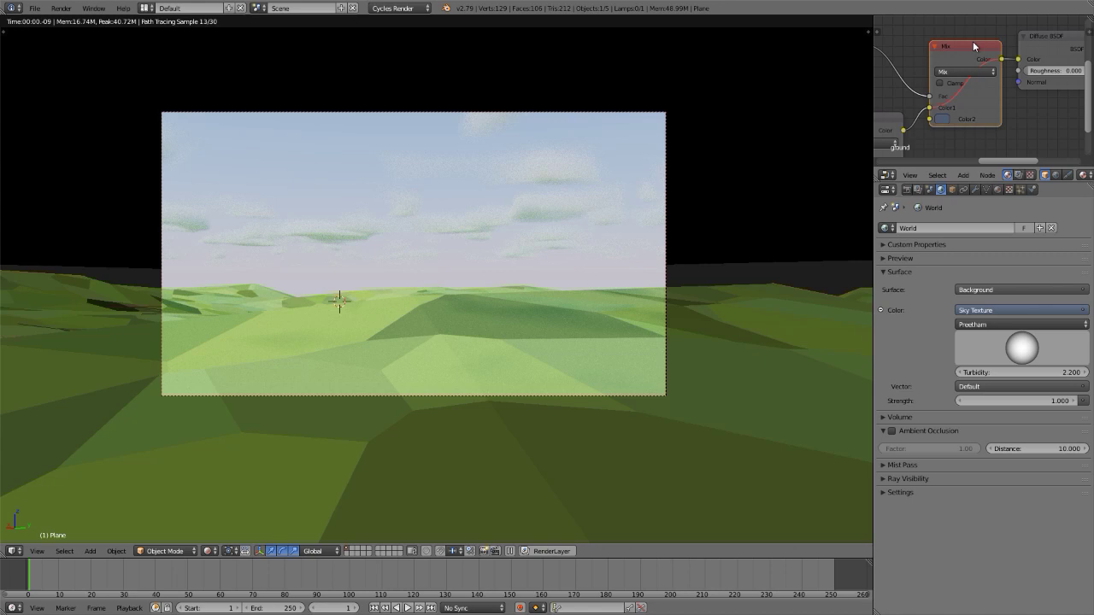
Unmute the ground material's Mix node and change its Color2 to magenta.
{"action": "key", "text": "m"}
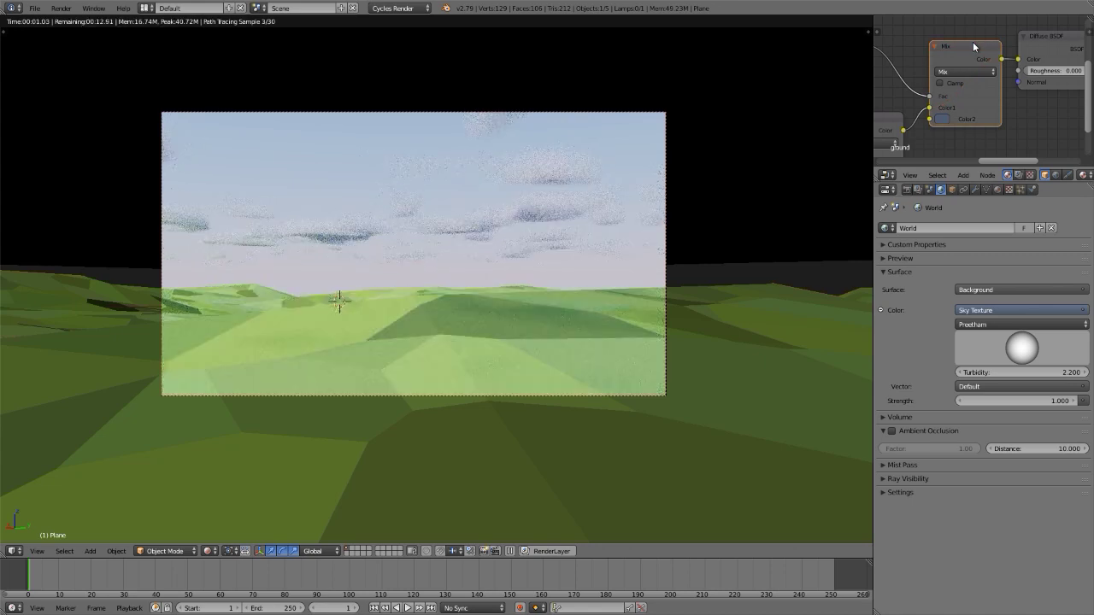
{"action": "left_click", "coordinate": [940, 121]}
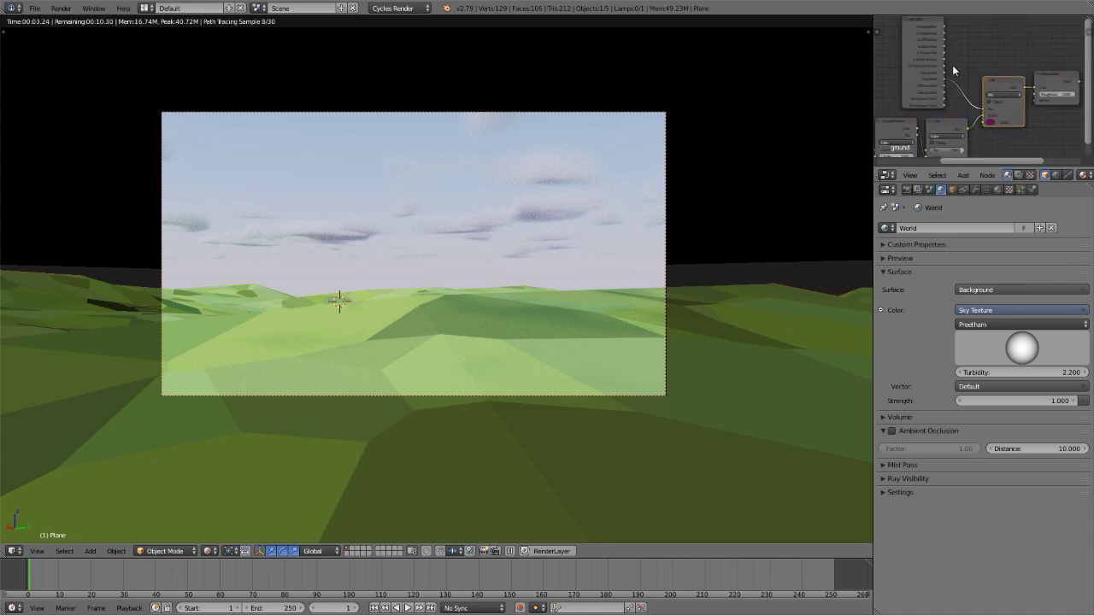
{"action": "scroll", "coordinate": [953, 64], "scroll_direction": "up", "scroll_amount": 4}
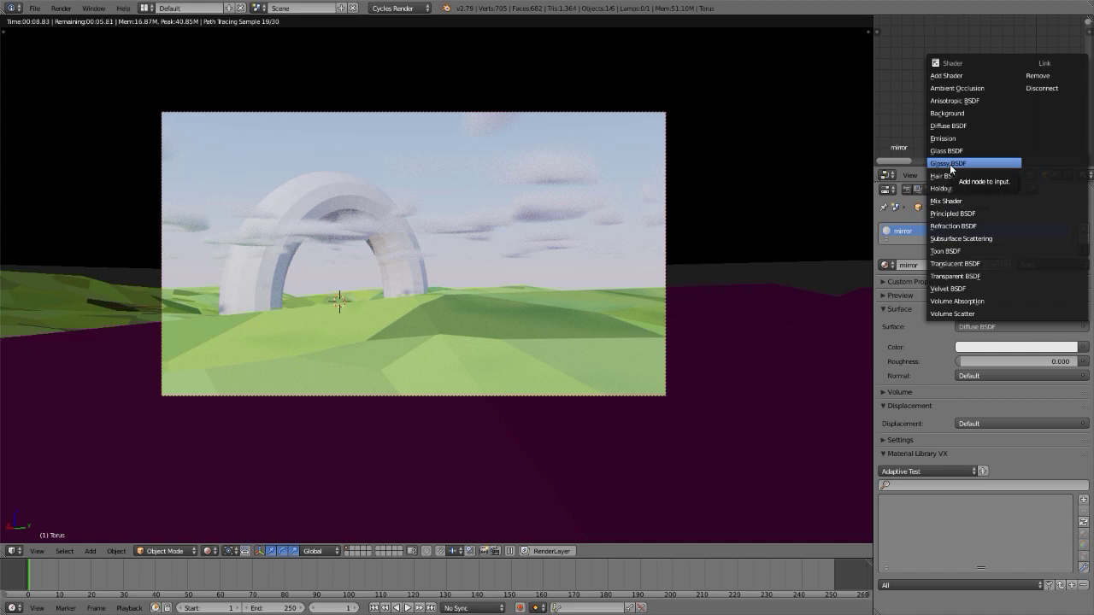
Change the torus's mirror material to a Glossy BSDF and select the ground plane to bring up its Mix node.
{"action": "left_click", "coordinate": [949, 164]}
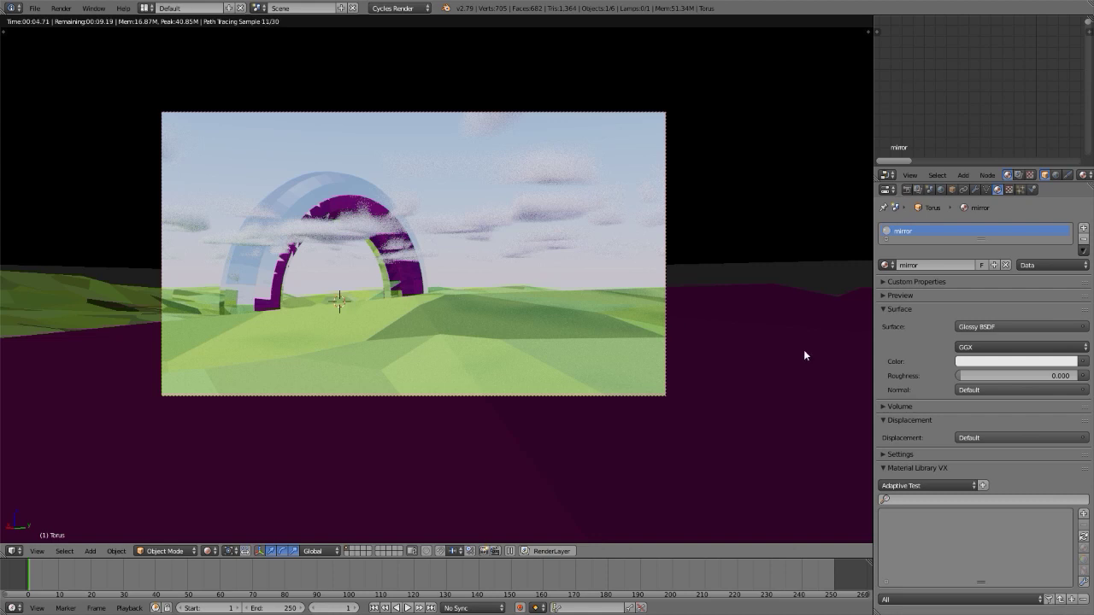
{"action": "right_click", "coordinate": [639, 364]}
{"action": "middle_click_drag", "start_coordinate": [1081, 117], "coordinate": [998, 67]}
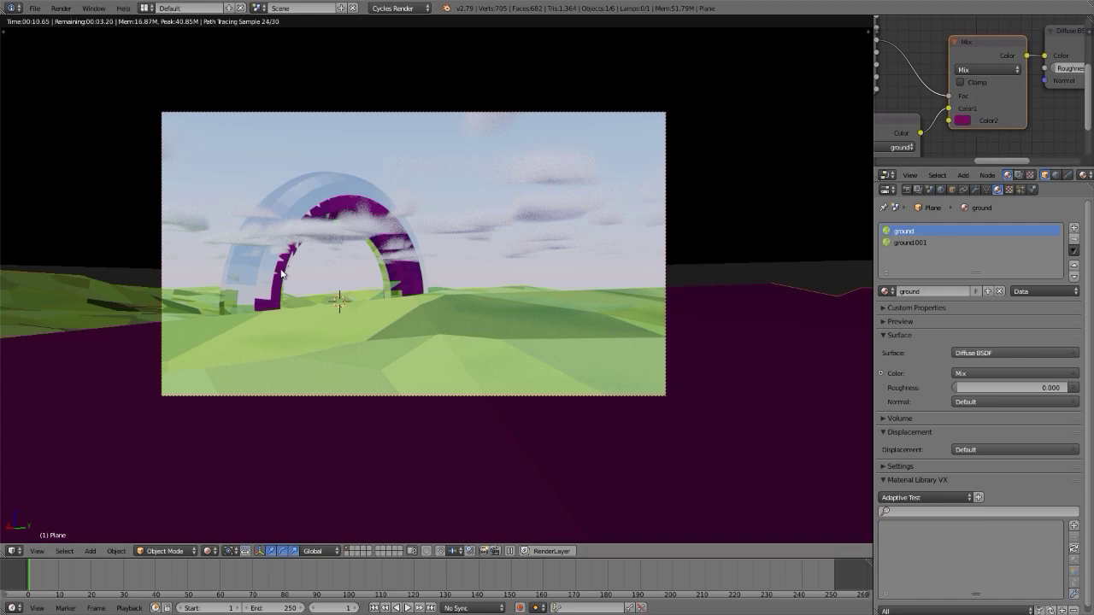
{"action": "scroll", "coordinate": [1059, 135], "scroll_direction": "down", "scroll_amount": 3}
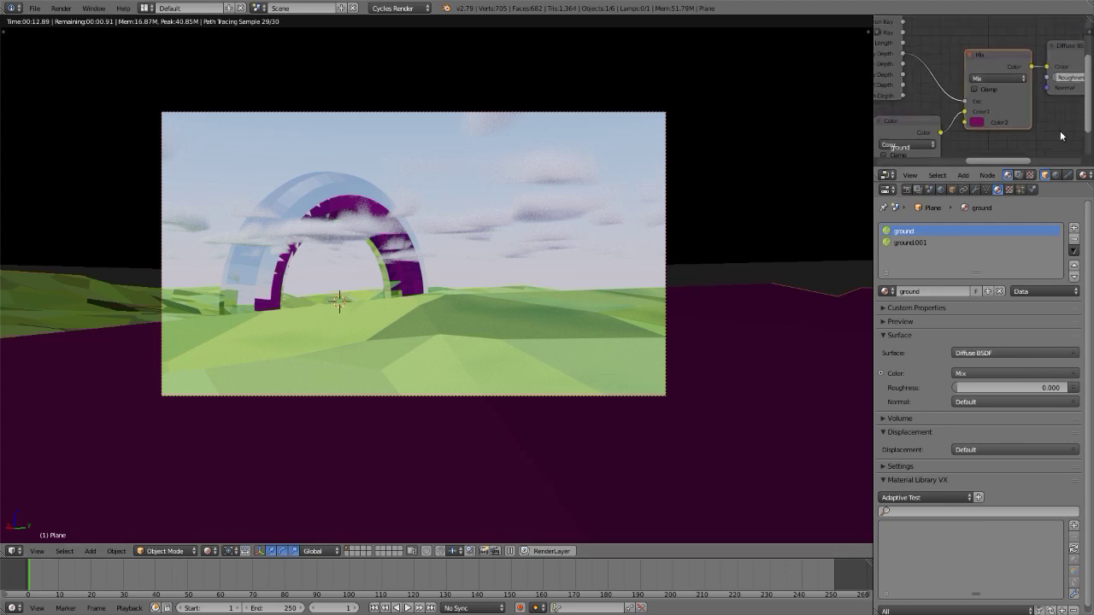
{"action": "scroll", "coordinate": [1061, 135], "scroll_direction": "down", "scroll_amount": 1}
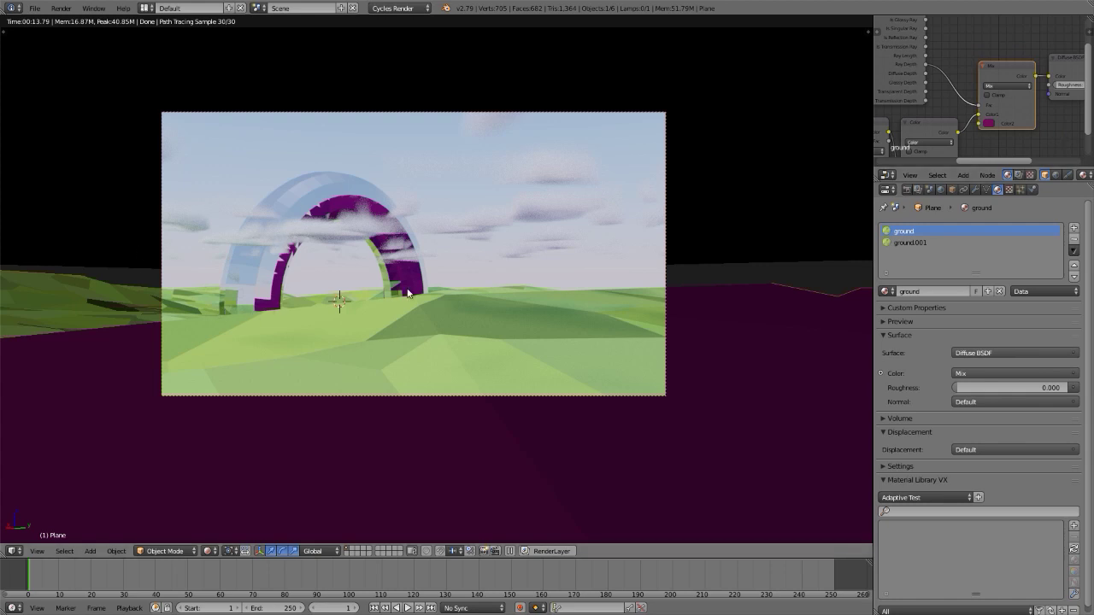
Connect the Light Path node's Is Glossy Ray output to the Mix node's Fac and check the rendered reflection.
{"action": "middle_click_drag", "start_coordinate": [946, 32], "coordinate": [956, 51]}
{"action": "left_click_drag", "start_coordinate": [936, 39], "coordinate": [988, 128]}
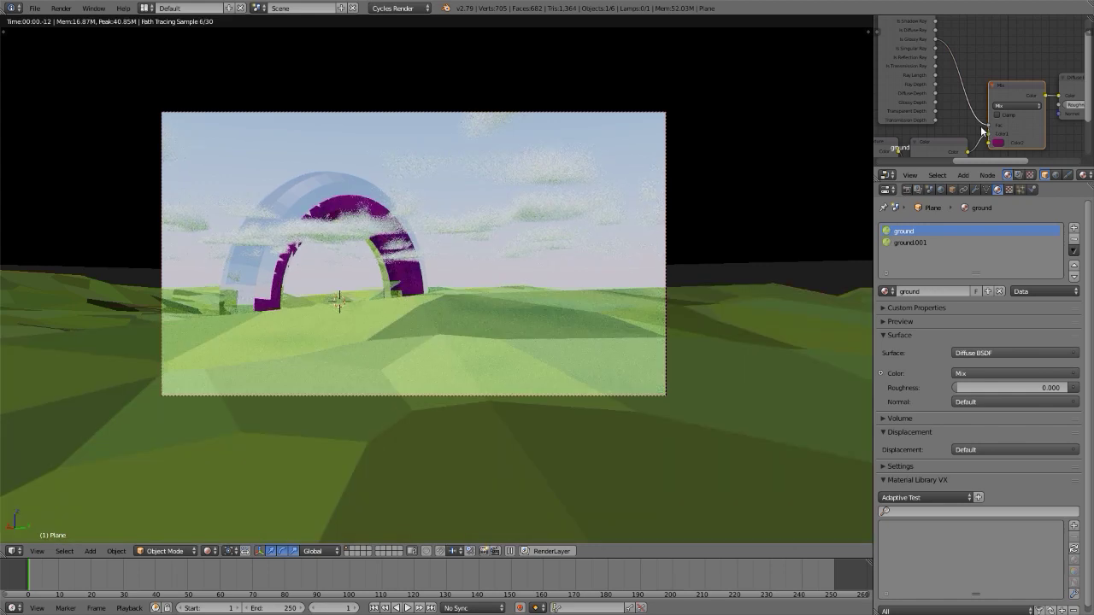
{"action": "key", "text": "ctrl+space"}
{"action": "middle_click_drag", "start_coordinate": [637, 244], "coordinate": [662, 258]}
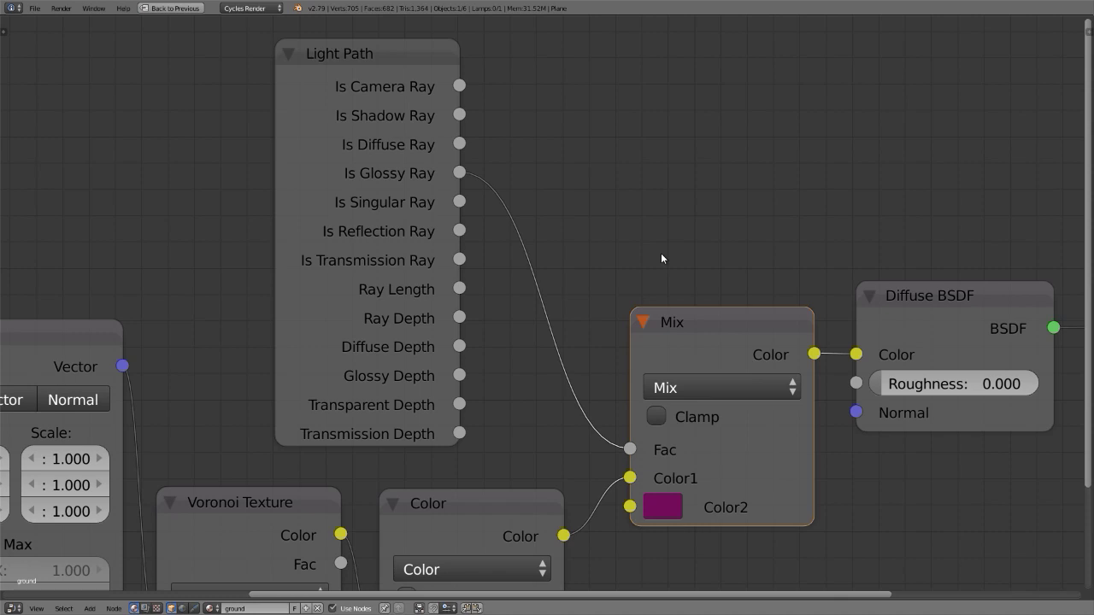
{"action": "key", "text": "ctrl+space"}
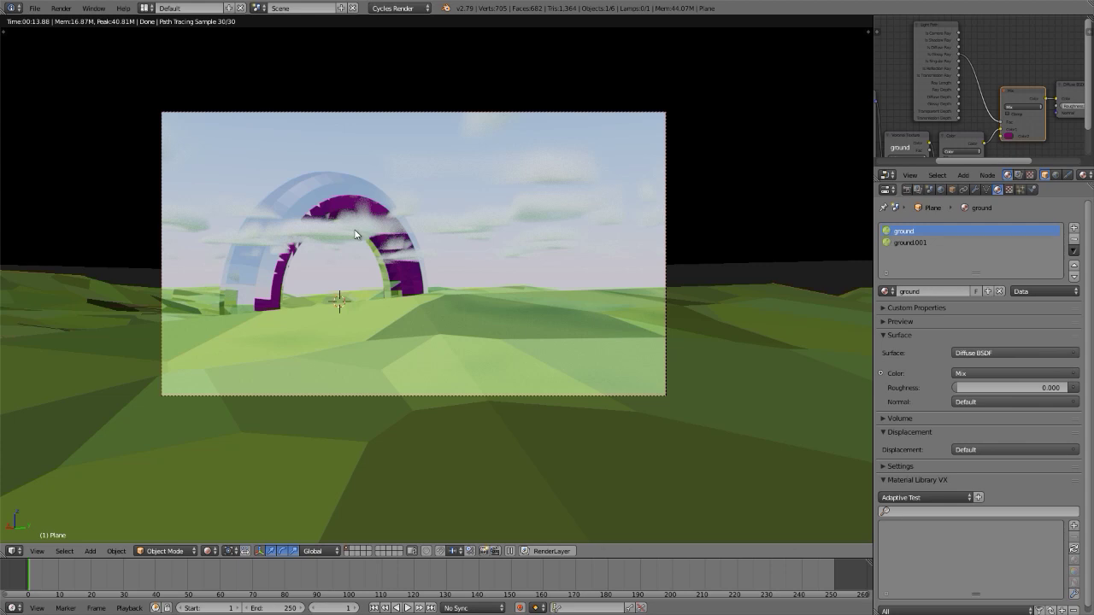
Connect the Light Path node's Is Camera Ray output to the Mix node's Fac and compare the ground with its reflection.
{"action": "middle_click_drag", "start_coordinate": [973, 48], "coordinate": [971, 67]}
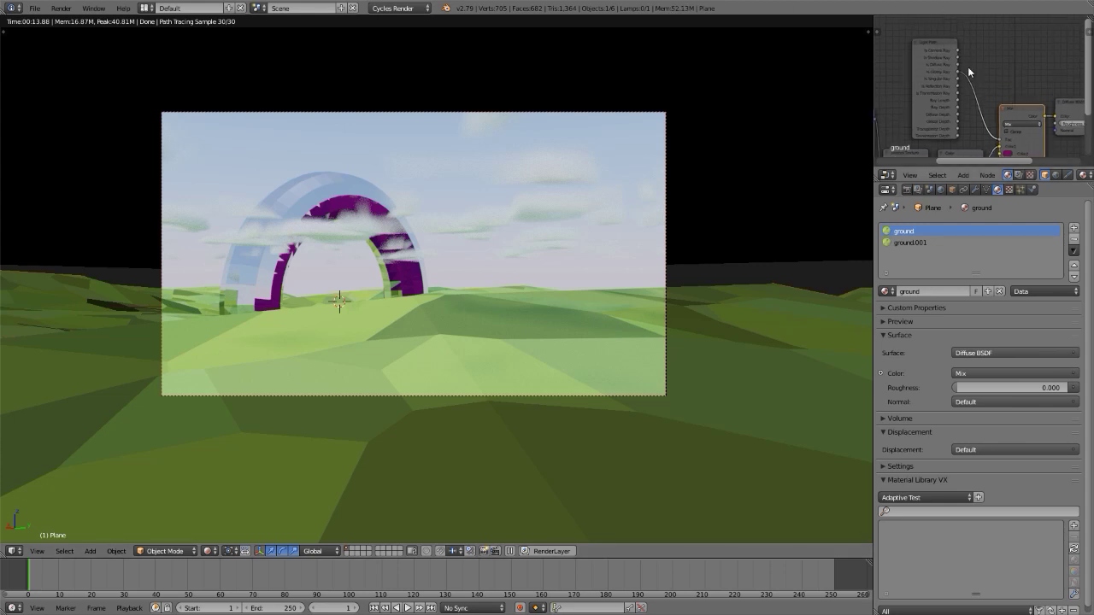
{"action": "scroll", "coordinate": [969, 68], "scroll_direction": "up", "scroll_amount": 2}
{"action": "scroll", "coordinate": [969, 67], "scroll_direction": "down", "scroll_amount": 1}
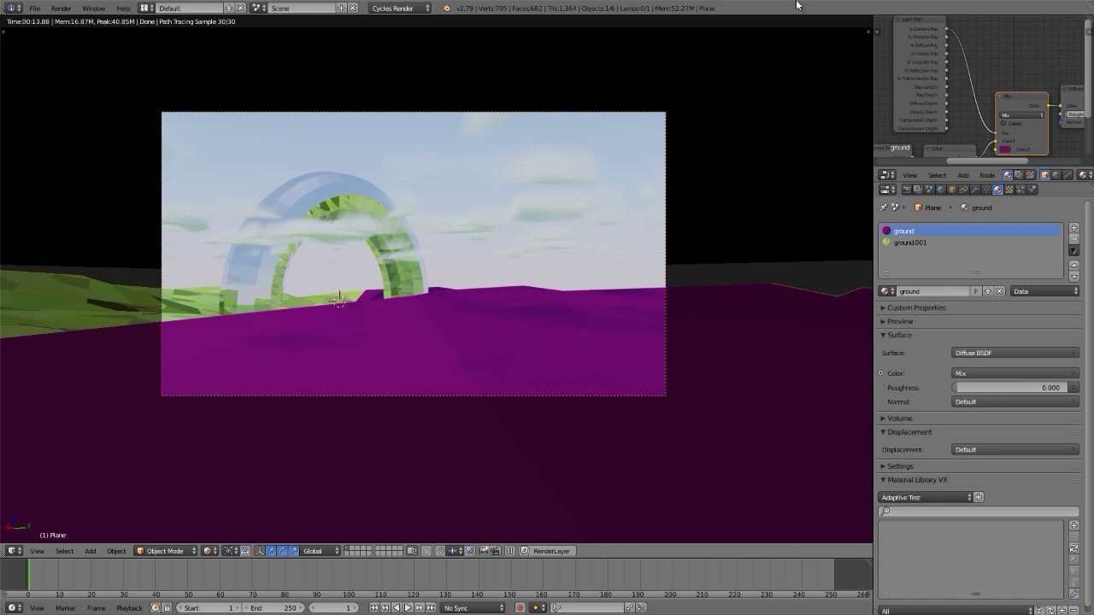
{"action": "middle_click_drag", "start_coordinate": [1073, 128], "coordinate": [979, 117]}
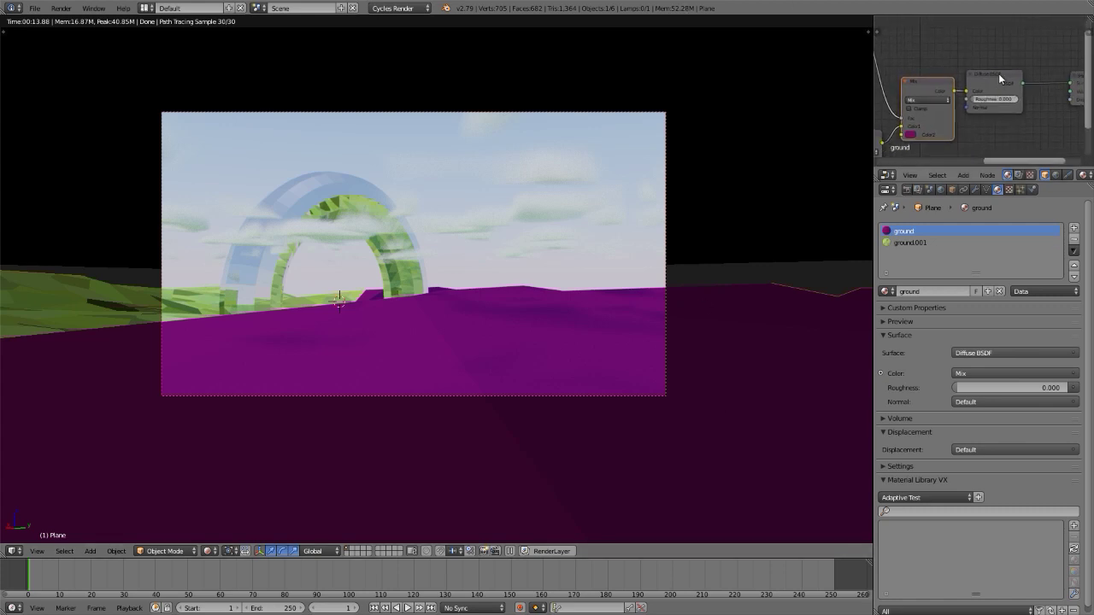
{"action": "middle_click_drag", "start_coordinate": [973, 64], "coordinate": [1046, 77]}
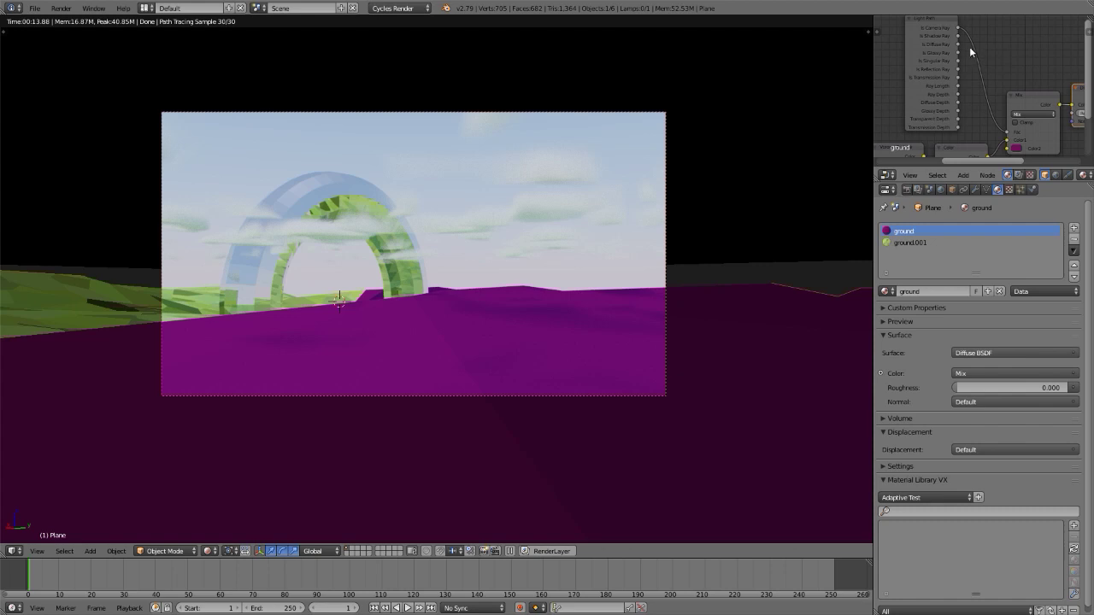
Try Is Shadow Ray, Is Diffuse Ray and Glossy Depth in turn as the Mix node's Fac input.
{"action": "left_click_drag", "start_coordinate": [957, 36], "coordinate": [1006, 133]}
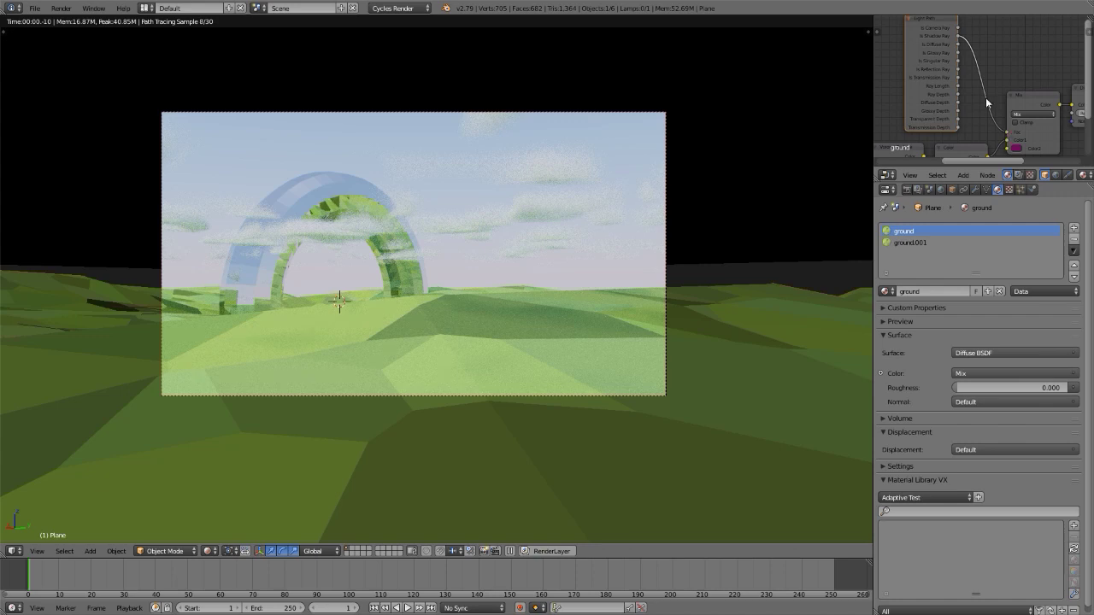
{"action": "left_click_drag", "start_coordinate": [958, 44], "coordinate": [1003, 132]}
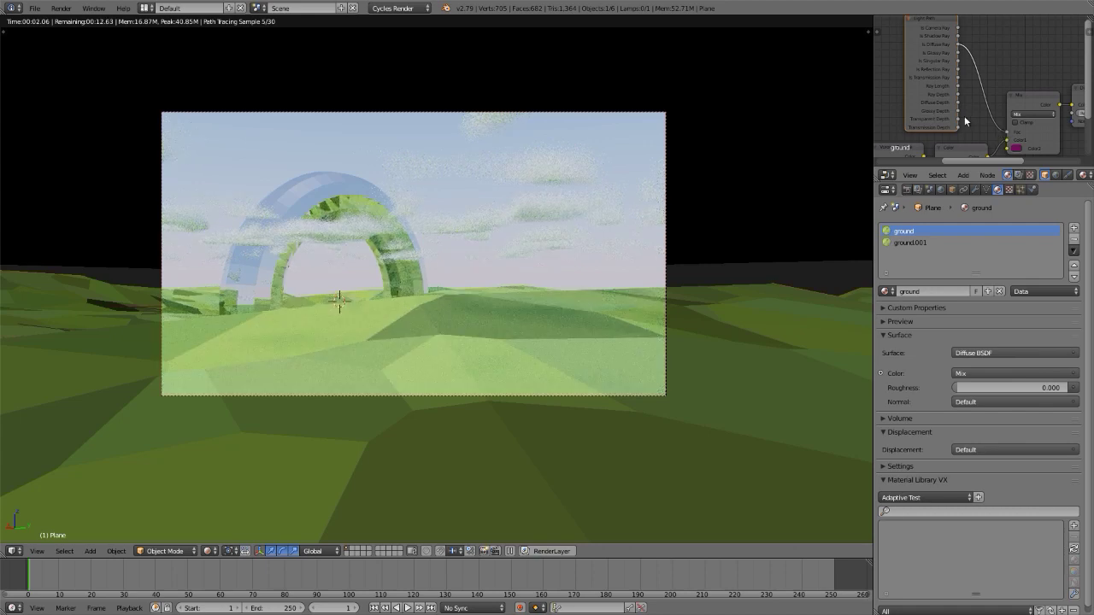
{"action": "left_click_drag", "start_coordinate": [959, 110], "coordinate": [1007, 136]}
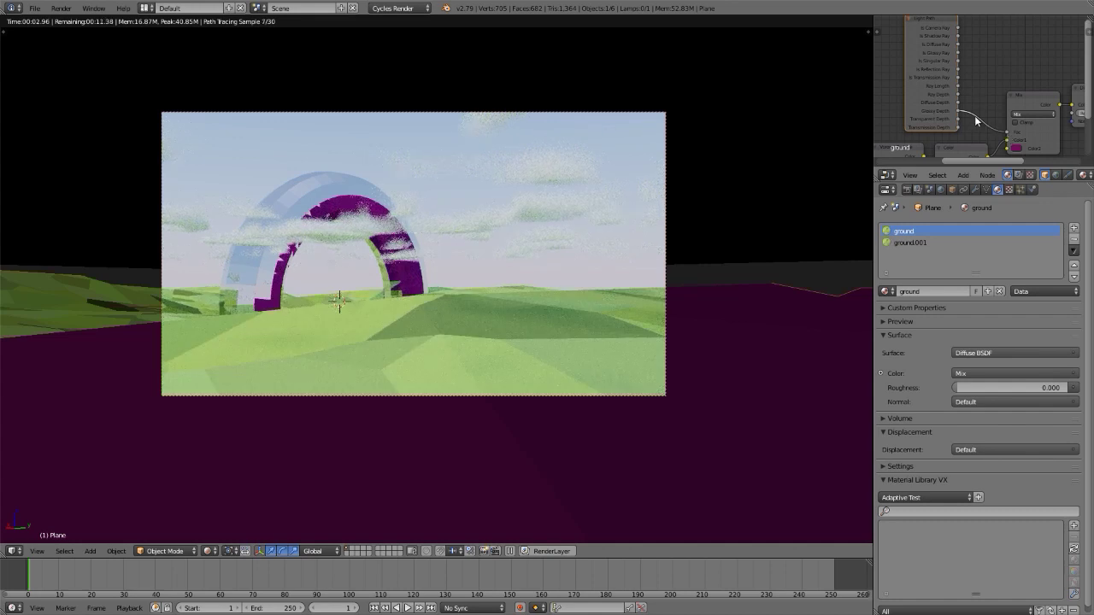
Connect the Ray Length output to the Mix node's Fac and review the Voronoi Texture and Color nodes feeding Color1.
{"action": "left_click_drag", "start_coordinate": [959, 110], "coordinate": [1007, 135]}
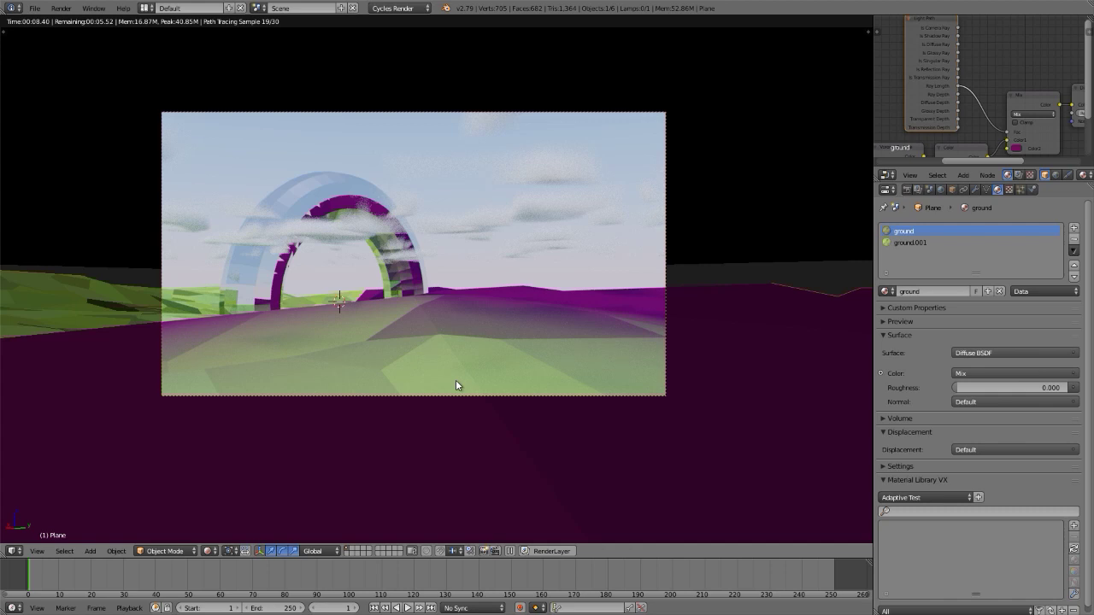
{"action": "middle_click_drag", "start_coordinate": [971, 113], "coordinate": [943, 77]}
{"action": "scroll", "coordinate": [943, 77], "scroll_direction": "up", "scroll_amount": 2}
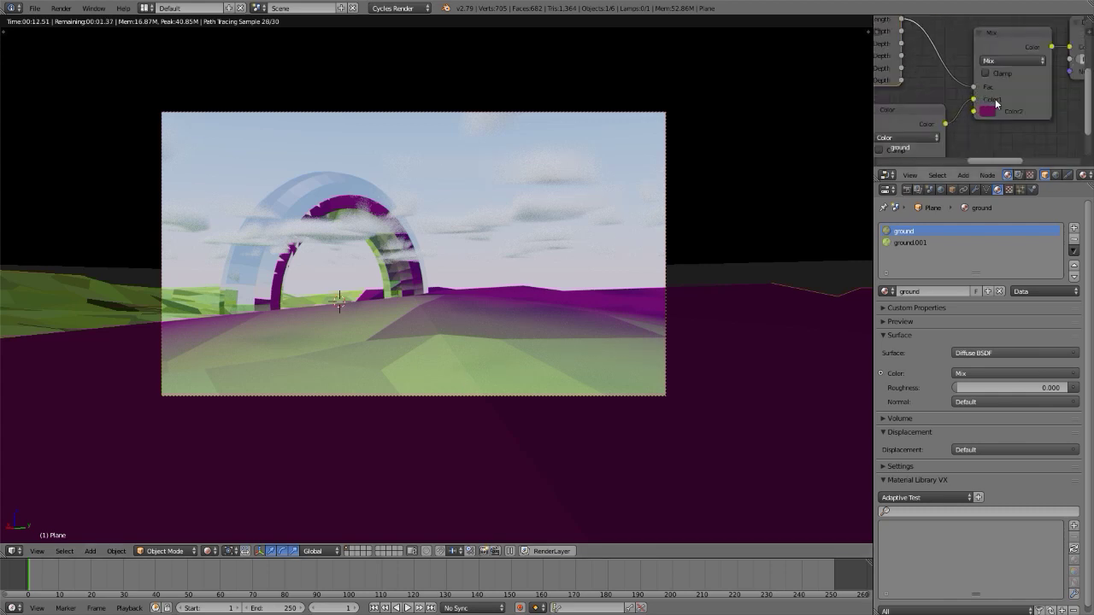
{"action": "middle_click_drag", "start_coordinate": [976, 146], "coordinate": [1054, 88]}
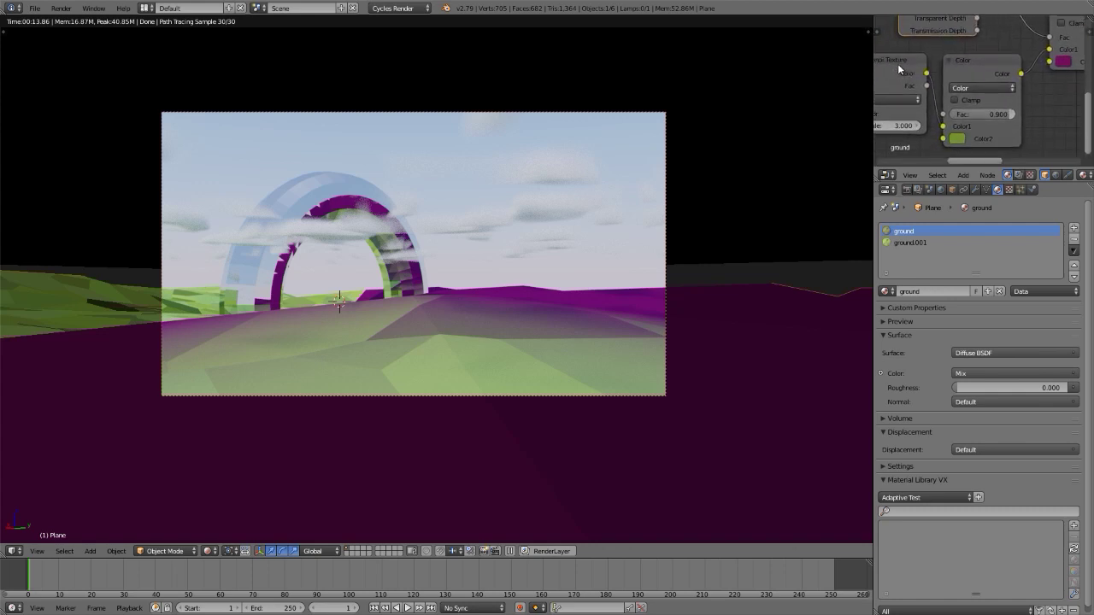
{"action": "middle_click_drag", "start_coordinate": [901, 70], "coordinate": [945, 58]}
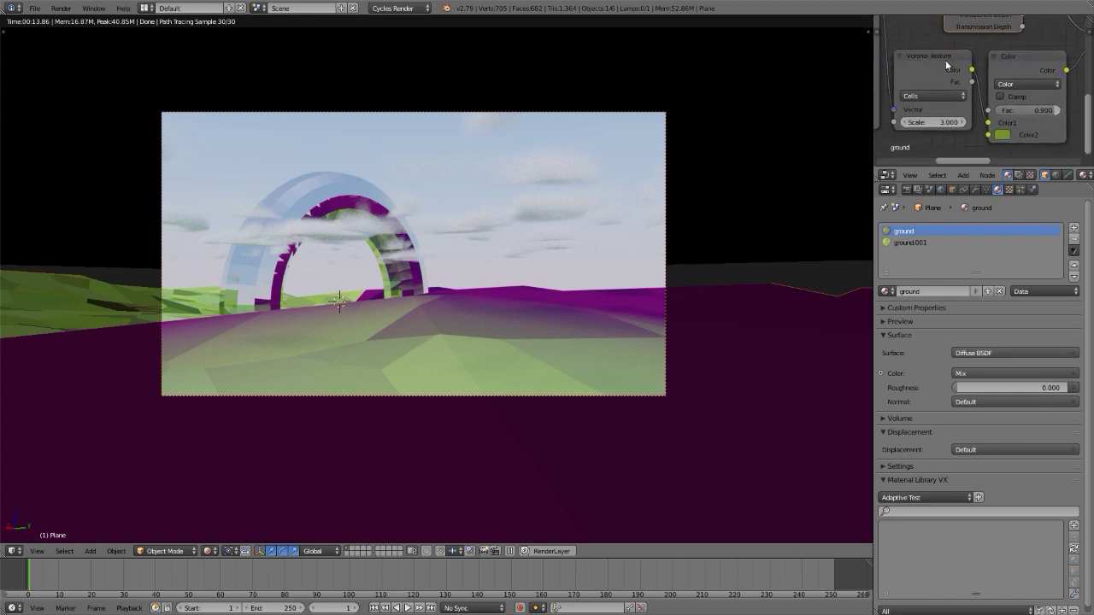
{"action": "middle_click_drag", "start_coordinate": [1019, 43], "coordinate": [911, 104]}
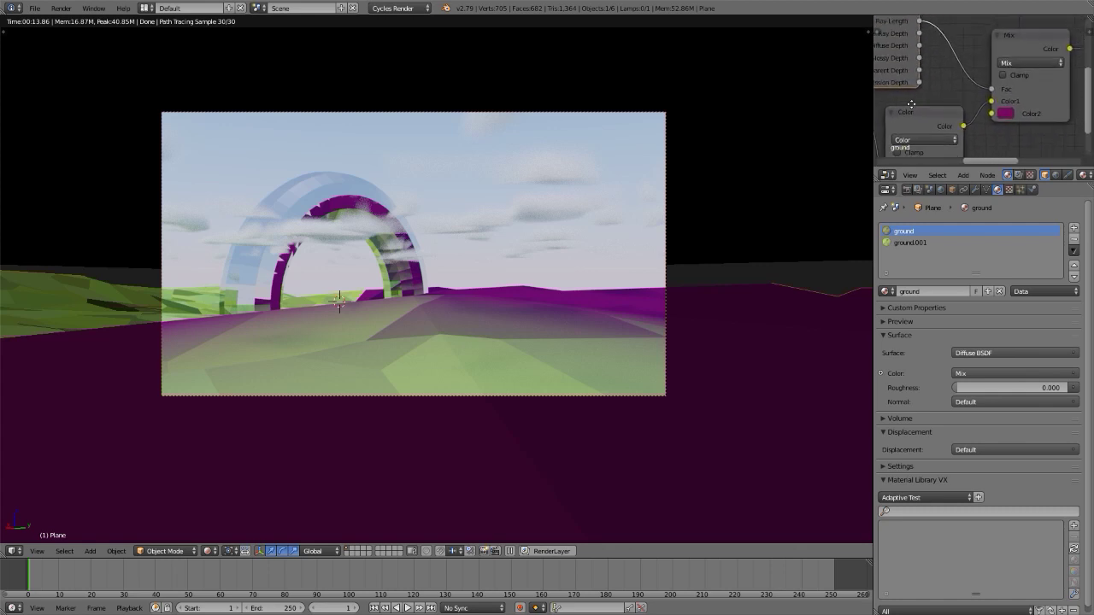
Inspect the ground and arch up close in the rendered view with Ray Length driving the Mix factor.
{"action": "middle_click_drag", "start_coordinate": [968, 84], "coordinate": [958, 103]}
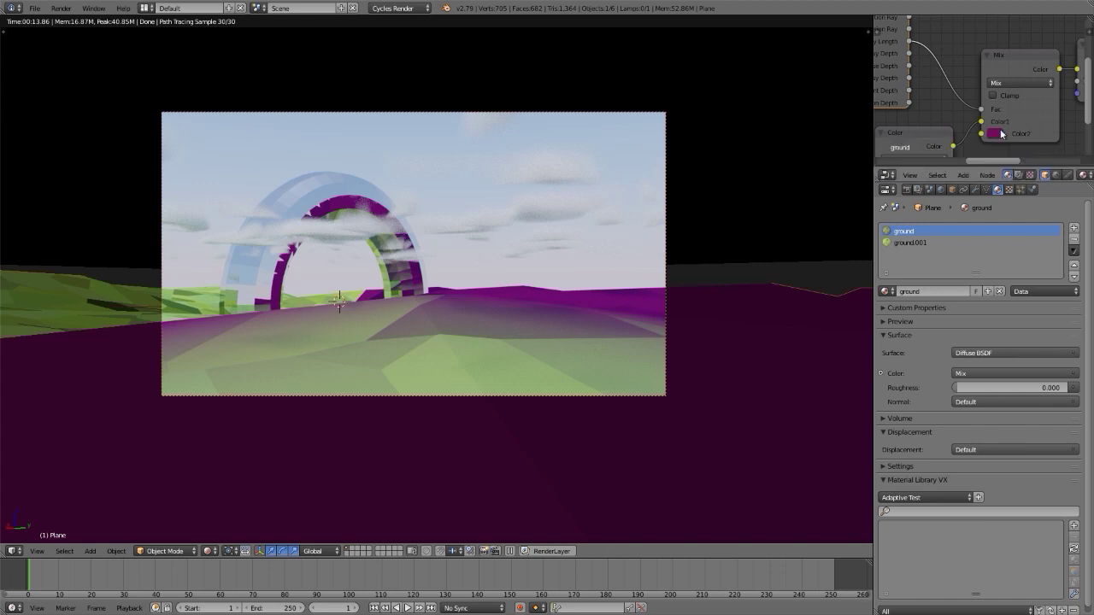
{"action": "scroll", "coordinate": [422, 265], "scroll_direction": "up", "scroll_amount": 4}
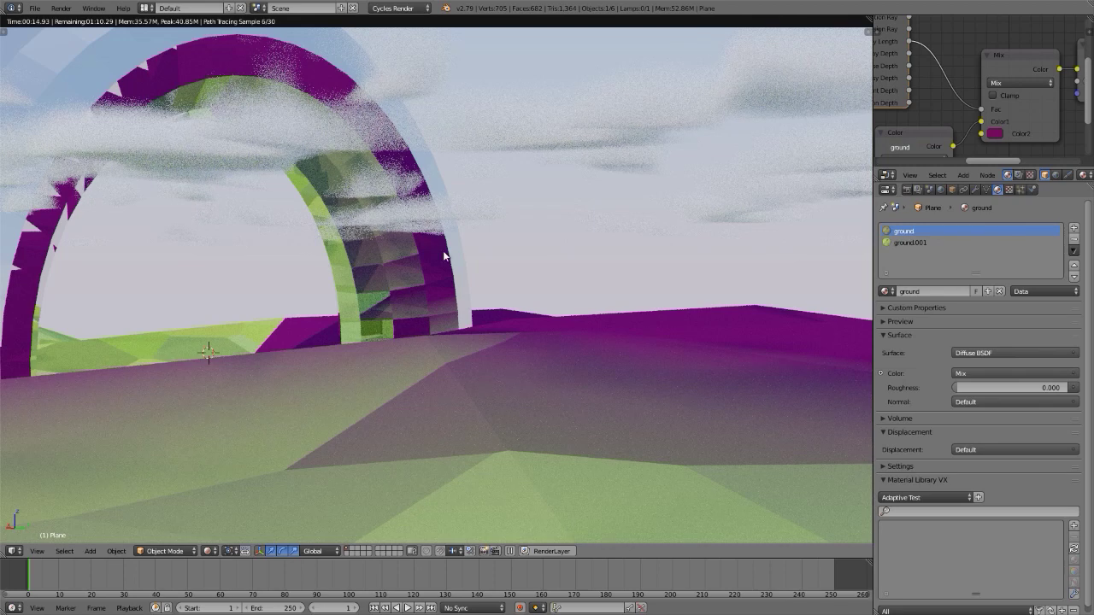
{"action": "key", "text": "KP_0"}
{"action": "key", "text": "shift+z"}
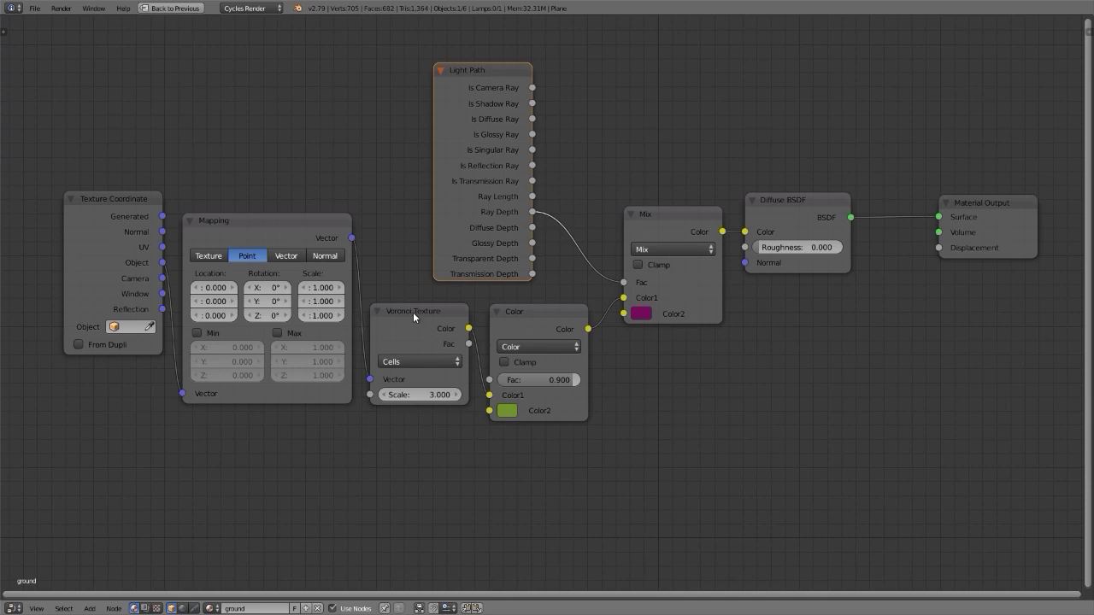
Move the Texture Coordinate, Mapping and Voronoi Texture nodes together, well away from the Color node.
{"action": "left_click", "coordinate": [413, 312]}
{"action": "left_click", "coordinate": [261, 224], "text": "shift"}
{"action": "left_click", "coordinate": [118, 198], "text": "shift"}
{"action": "middle_click_drag", "start_coordinate": [169, 179], "coordinate": [597, 139]}
{"action": "key", "text": "g"}
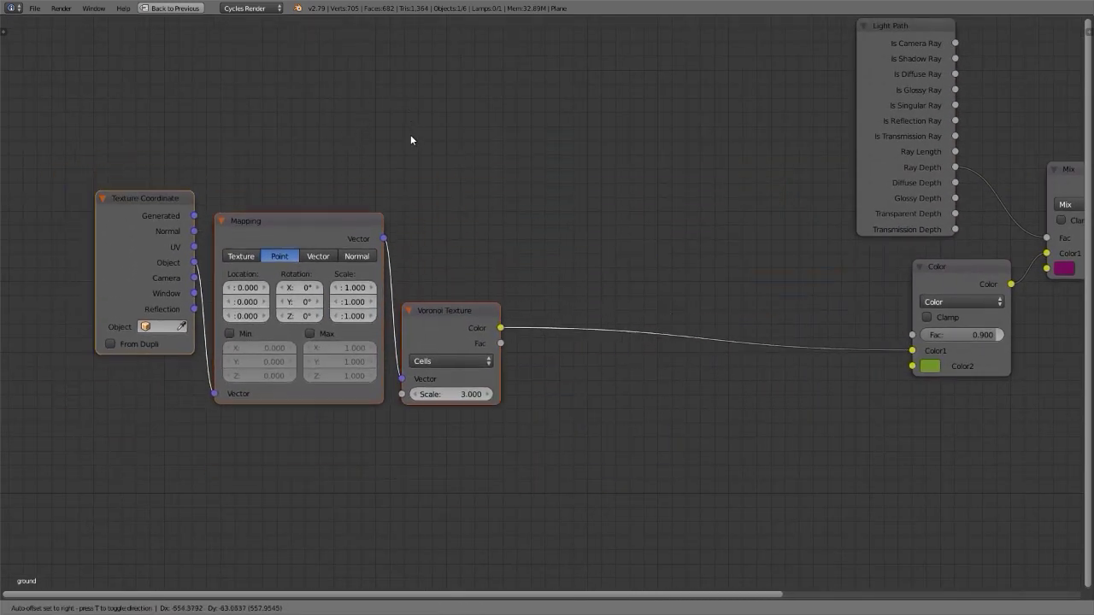
{"action": "left_click", "coordinate": [415, 138]}
{"action": "middle_click_drag", "start_coordinate": [415, 139], "coordinate": [637, 129]}
{"action": "scroll", "coordinate": [672, 168], "scroll_direction": "up", "scroll_amount": 1}
{"action": "scroll", "coordinate": [672, 168], "scroll_direction": "up", "scroll_amount": 2}
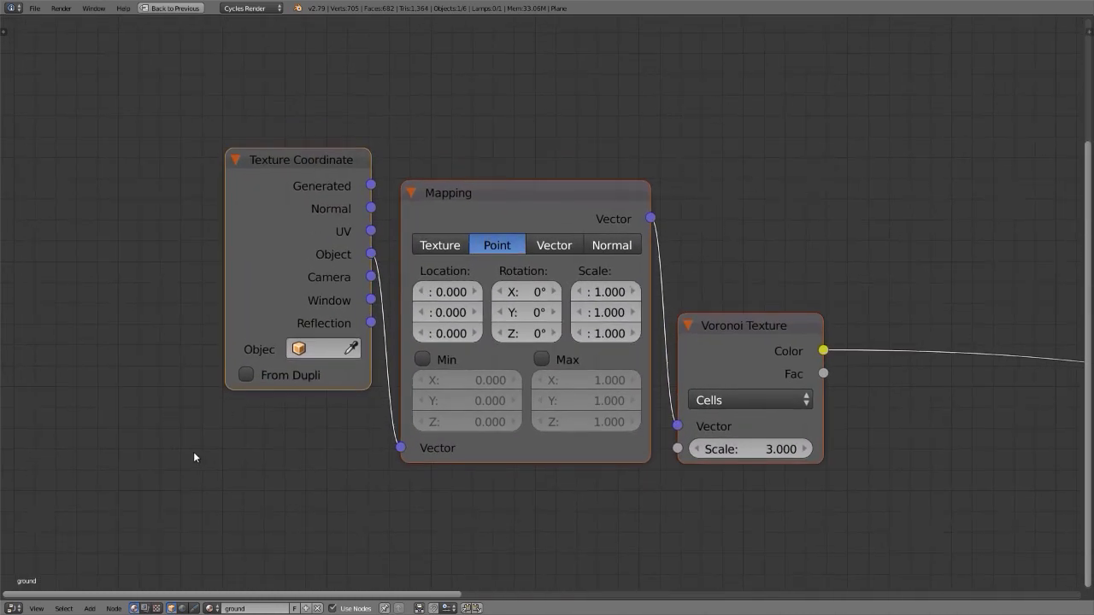
Move the Color node away from the Mix node, toward the Voronoi Texture node.
{"action": "scroll", "coordinate": [194, 457], "scroll_direction": "down", "scroll_amount": 4}
{"action": "middle_click_drag", "start_coordinate": [857, 454], "coordinate": [582, 349]}
{"action": "scroll", "coordinate": [581, 349], "scroll_direction": "up", "scroll_amount": 2}
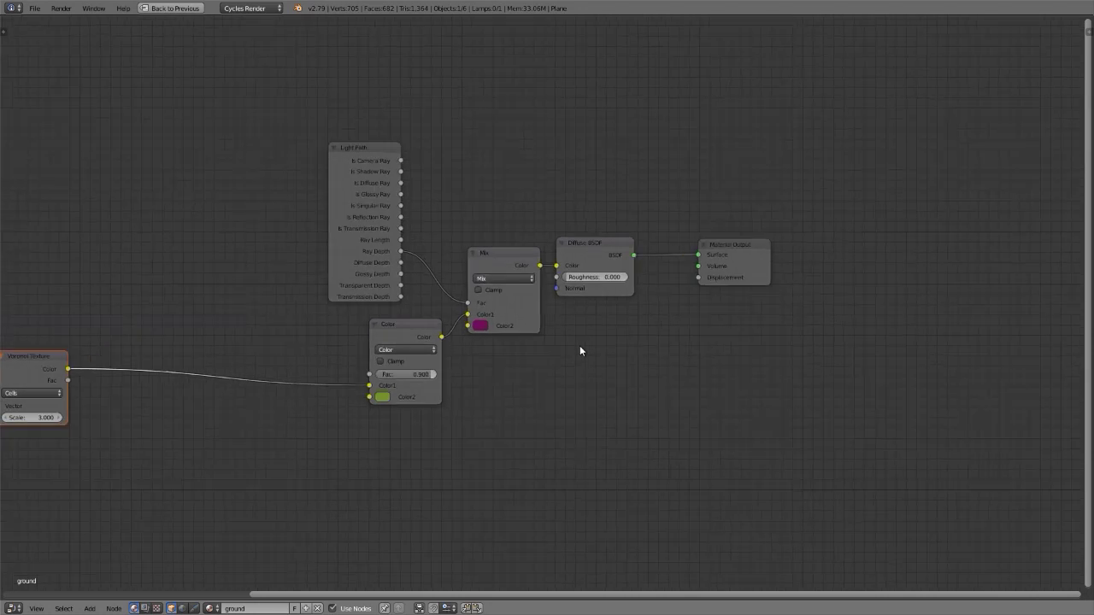
{"action": "left_click_drag", "start_coordinate": [394, 328], "coordinate": [265, 338]}
{"action": "scroll", "coordinate": [201, 352], "scroll_direction": "up", "scroll_amount": 1}
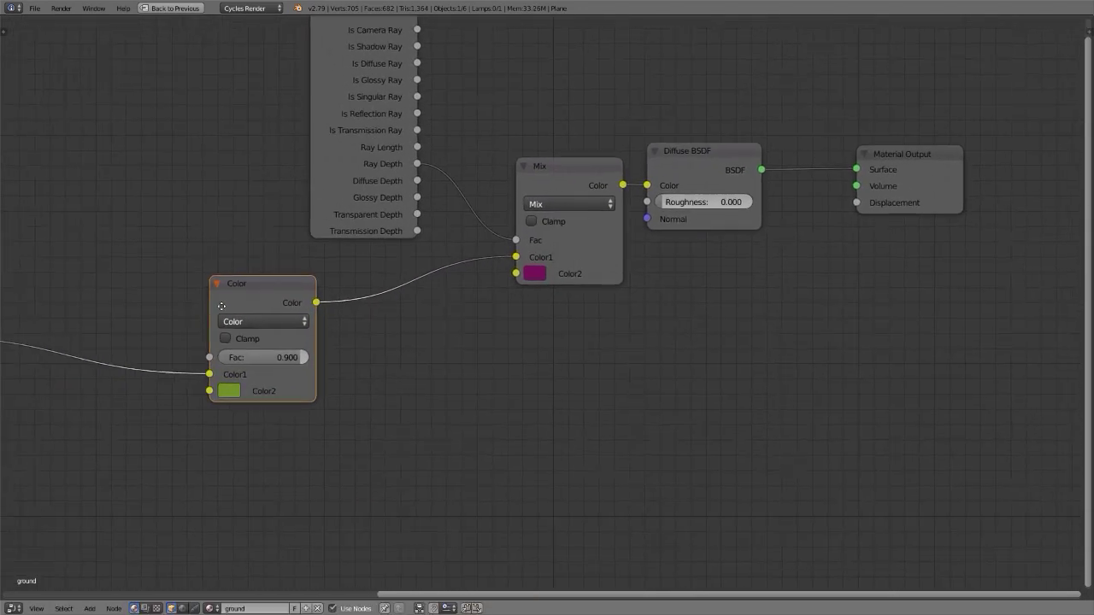
Connect the Color node's output directly to the Diffuse BSDF's Color input, bypassing the Mix node, and check the render.
{"action": "left_click_drag", "start_coordinate": [295, 336], "coordinate": [480, 60]}
{"action": "left_click", "coordinate": [697, 187]}
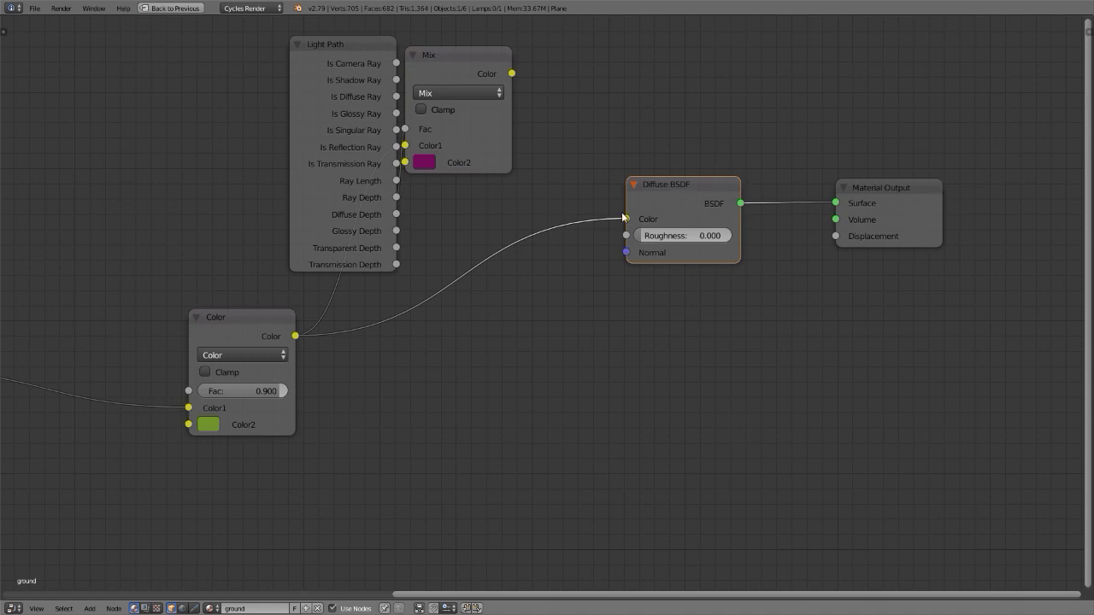
{"action": "left_click_drag", "start_coordinate": [689, 178], "coordinate": [724, 166]}
{"action": "key", "text": "ctrl+space"}
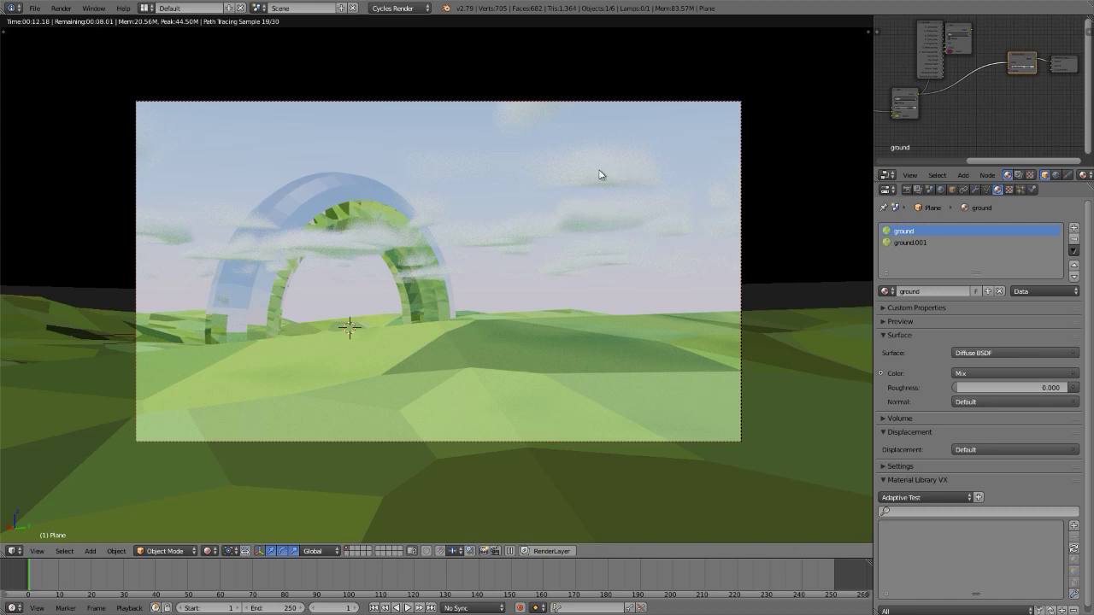
Connect the Mix node's output to the Diffuse BSDF's Color input with red as Color2, and check the rendered reflection.
{"action": "key", "text": "ctrl+Up"}
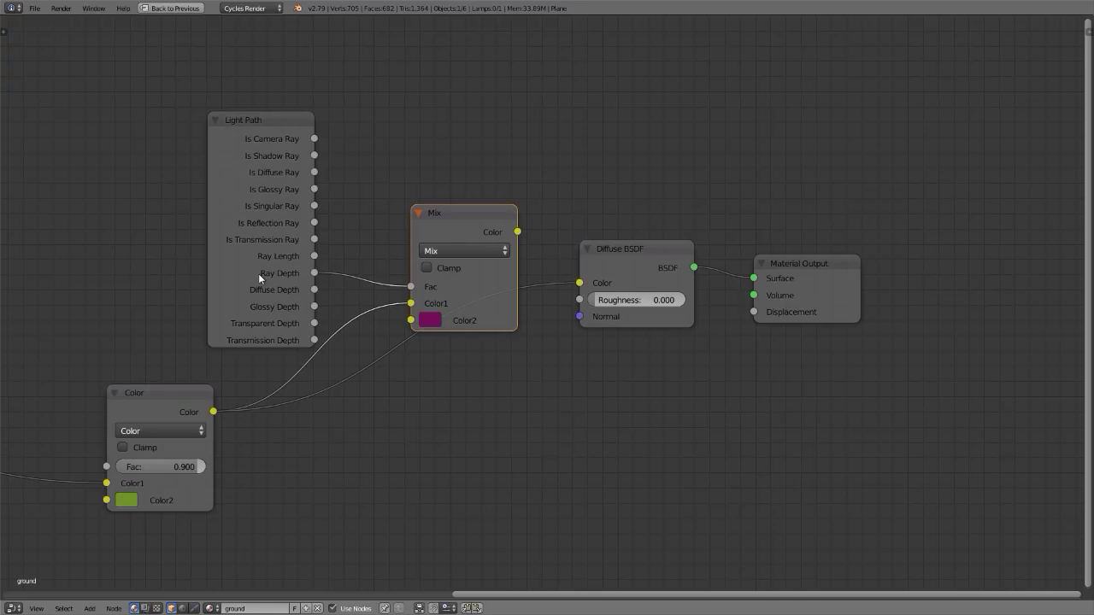
{"action": "left_click_drag", "start_coordinate": [517, 231], "coordinate": [548, 239]}
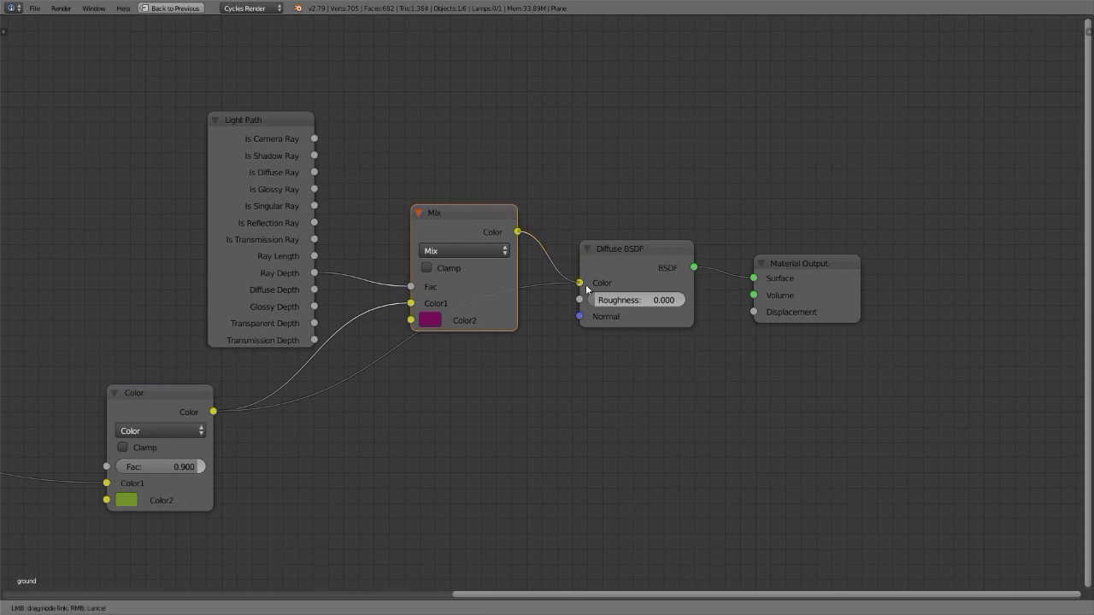
{"action": "left_click_drag", "start_coordinate": [585, 284], "coordinate": [586, 284]}
{"action": "key", "text": "ctrl+Up"}
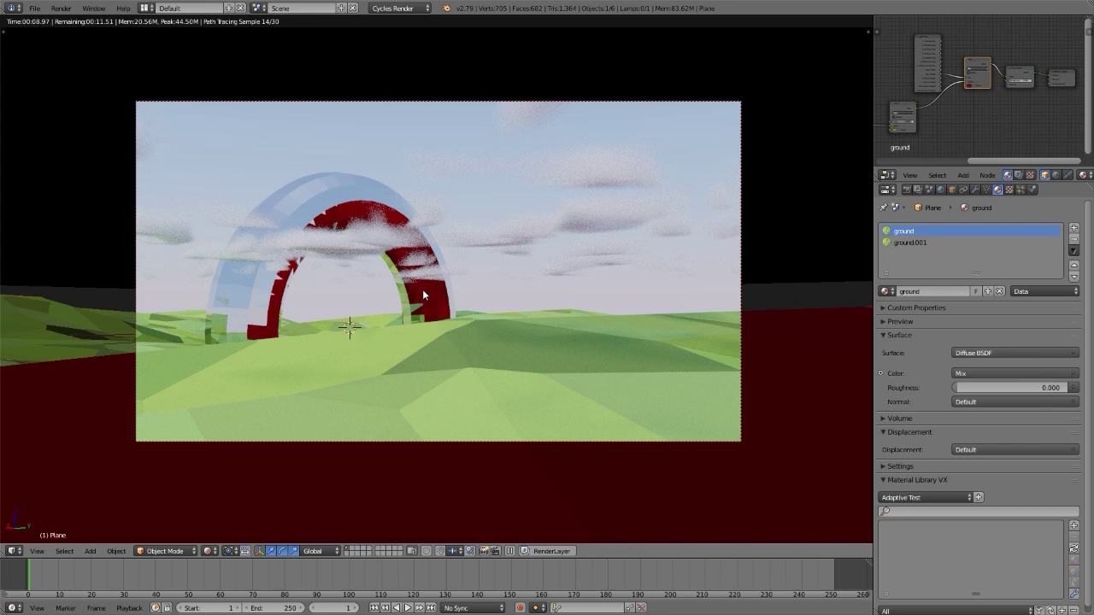
{"action": "scroll", "coordinate": [972, 61], "scroll_direction": "up", "scroll_amount": 2}
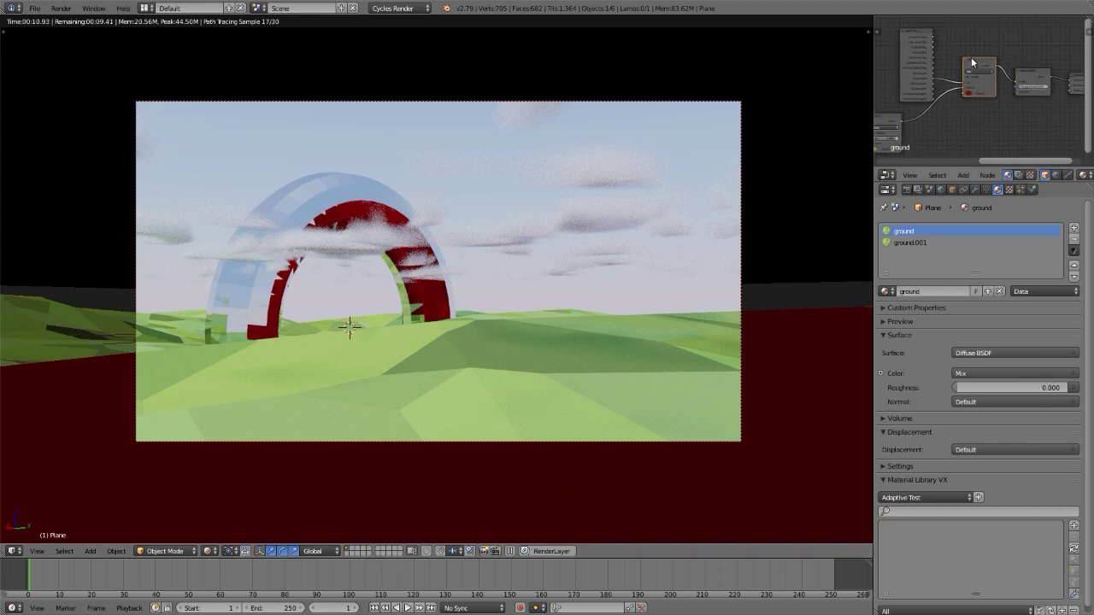
Duplicate the Light Path and Mix nodes and move the Diffuse BSDF and Material Output to make room for the copies.
{"action": "key", "text": "ctrl+Up"}
{"action": "left_click", "coordinate": [362, 135]}
{"action": "left_click", "coordinate": [480, 194], "text": "shift"}
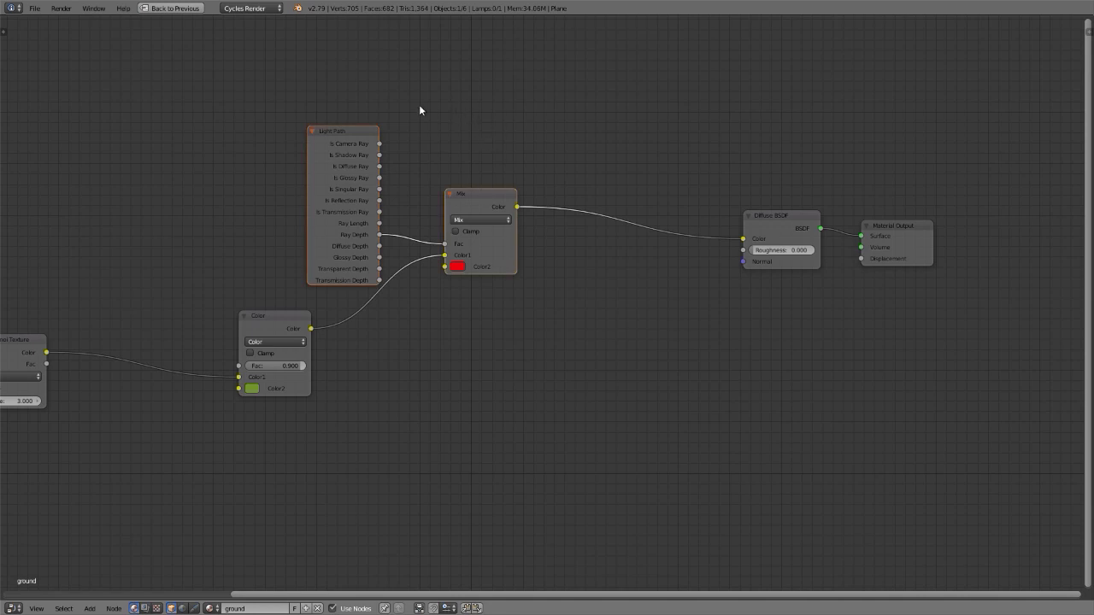
{"action": "key", "text": "shift+d"}
{"action": "left_click", "coordinate": [628, 265]}
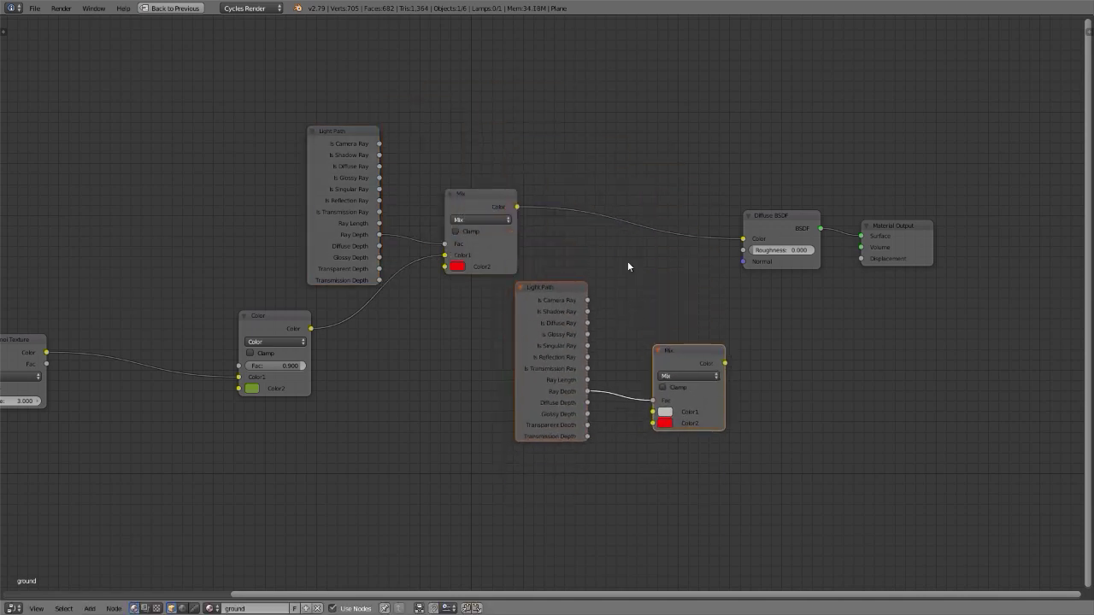
{"action": "left_click_drag", "start_coordinate": [893, 226], "coordinate": [950, 226]}
{"action": "left_click_drag", "start_coordinate": [806, 224], "coordinate": [853, 217]}
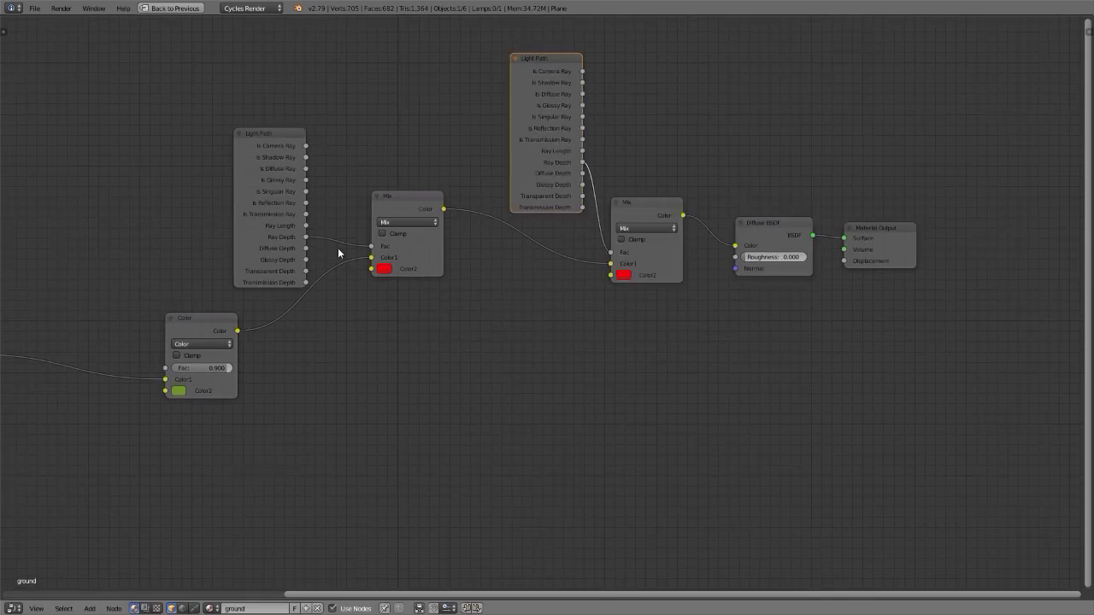
Connect the second Light Path's Is Glossy Ray to the second Mix's Fac and the Color node's output to its Color2.
{"action": "left_click_drag", "start_coordinate": [582, 105], "coordinate": [610, 252]}
{"action": "left_click_drag", "start_coordinate": [238, 334], "coordinate": [610, 275]}
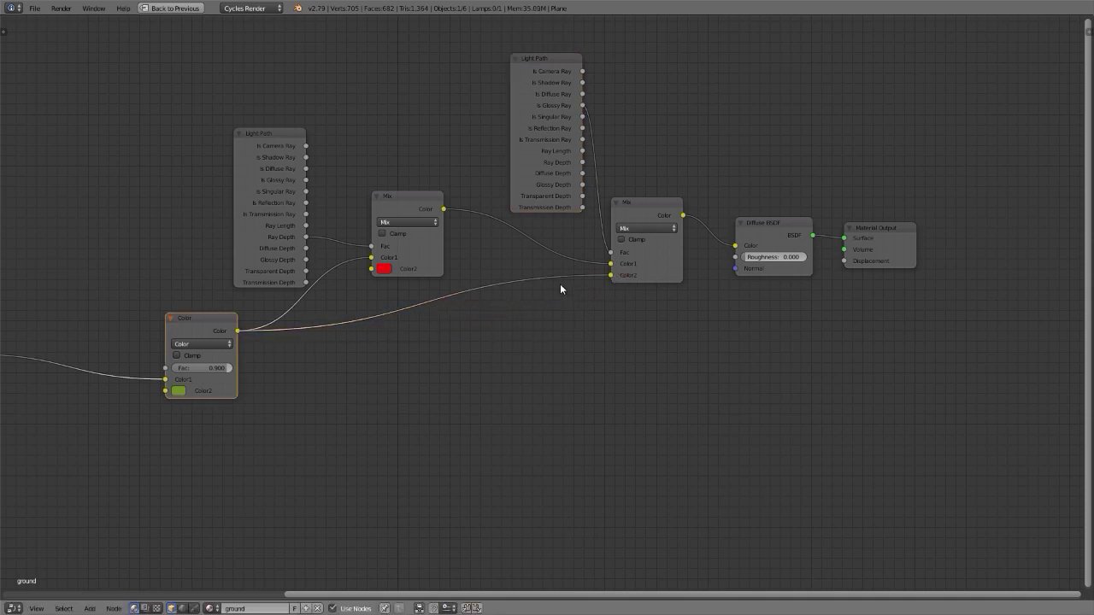
{"action": "middle_click_drag", "start_coordinate": [516, 369], "coordinate": [587, 423]}
{"action": "scroll", "coordinate": [567, 403], "scroll_direction": "up", "scroll_amount": 2}
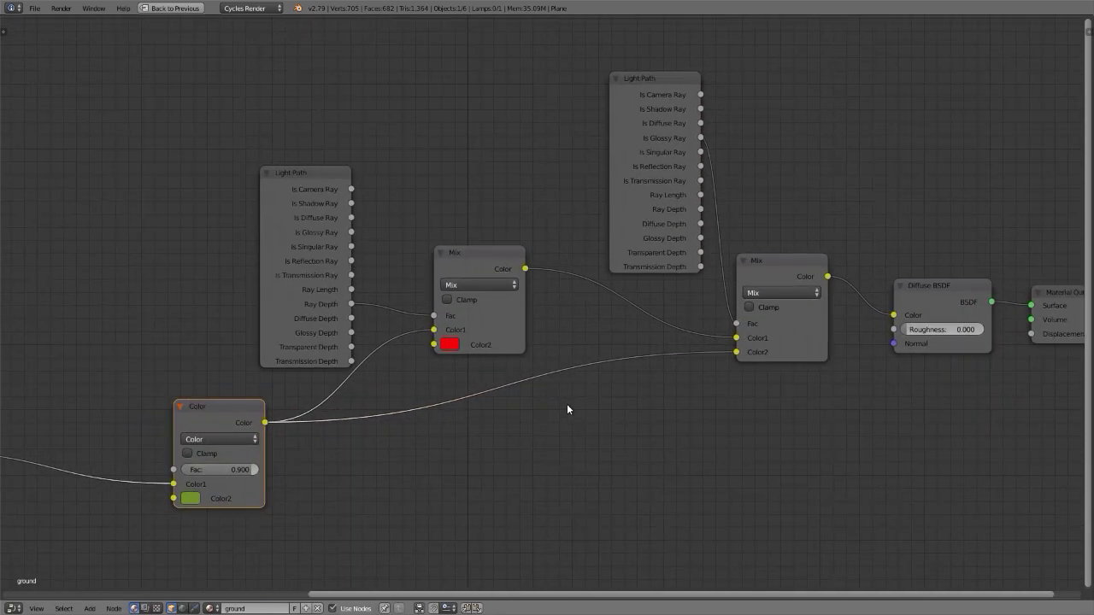
{"action": "key", "text": "ctrl+space"}
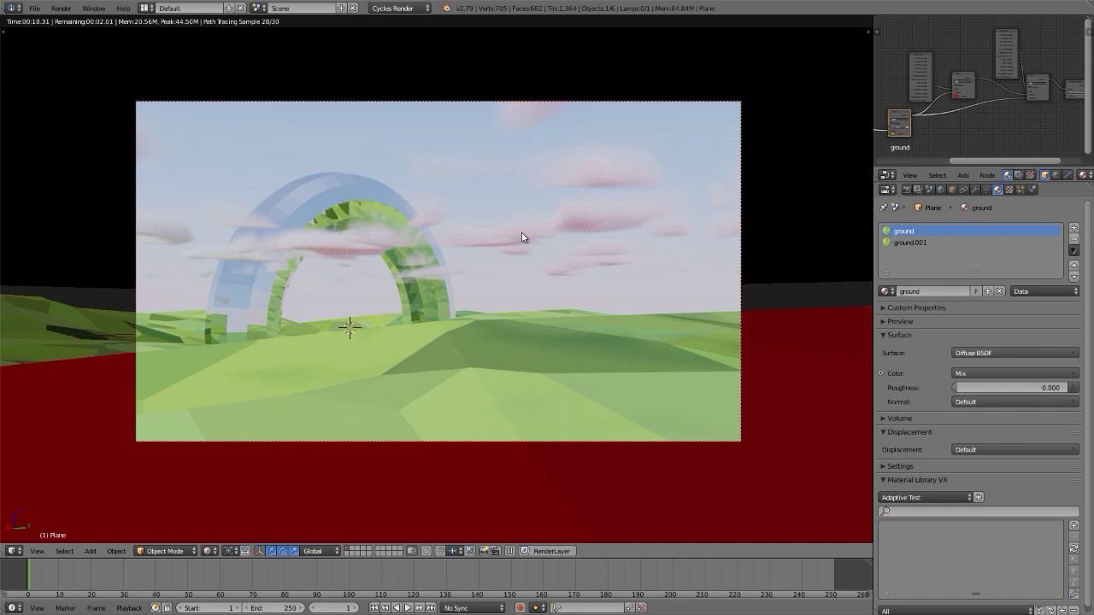
Leave the rendered view and add a UV sphere at the 3D cursor.
{"action": "key", "text": "shift+z"}
{"action": "key", "text": "shift+a"}
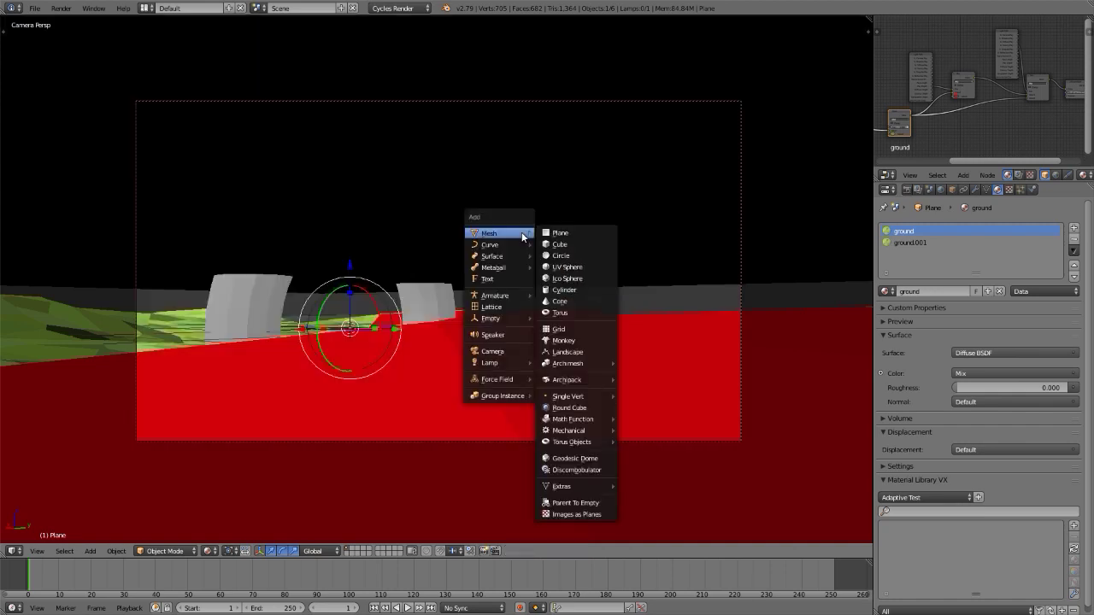
{"action": "left_click", "coordinate": [575, 267]}
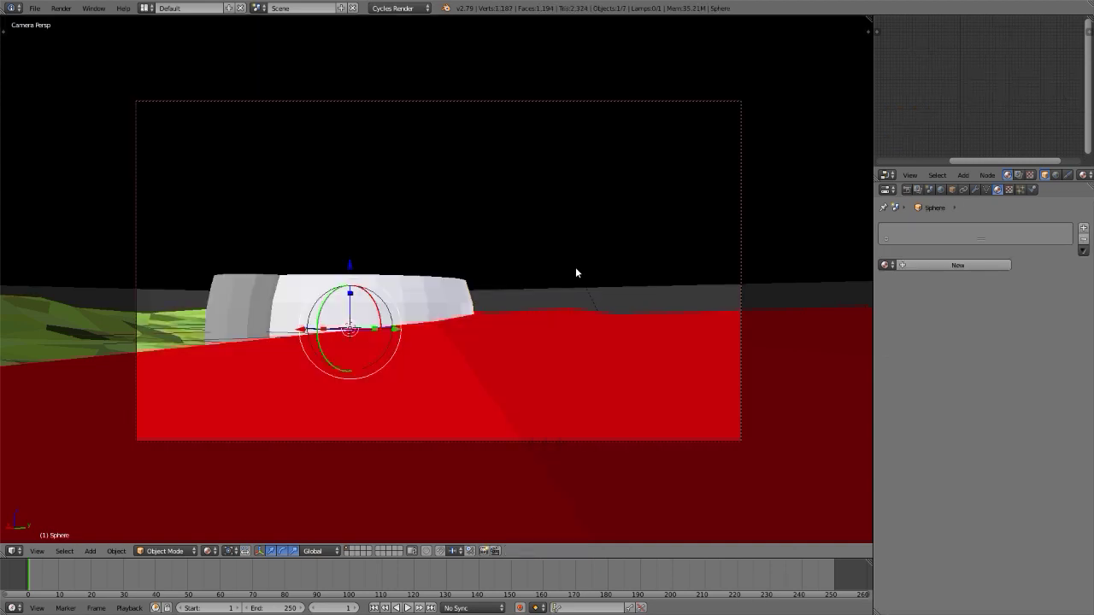
{"action": "key", "text": "t"}
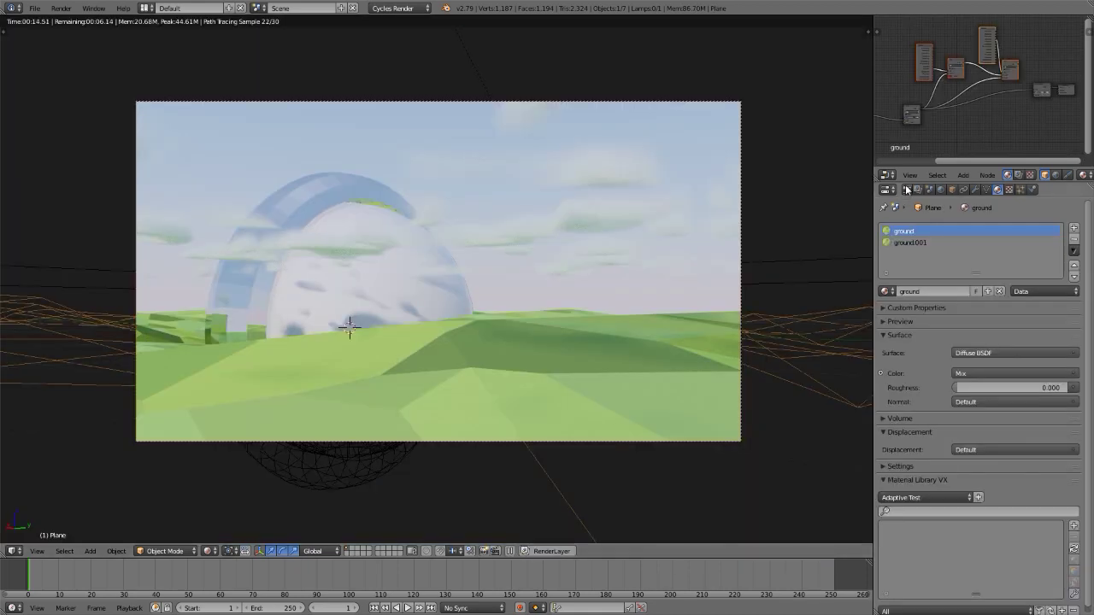
Open the render settings and connect the second Mix node's Color output to the Diffuse BSDF's Color input.
{"action": "left_click", "coordinate": [907, 190]}
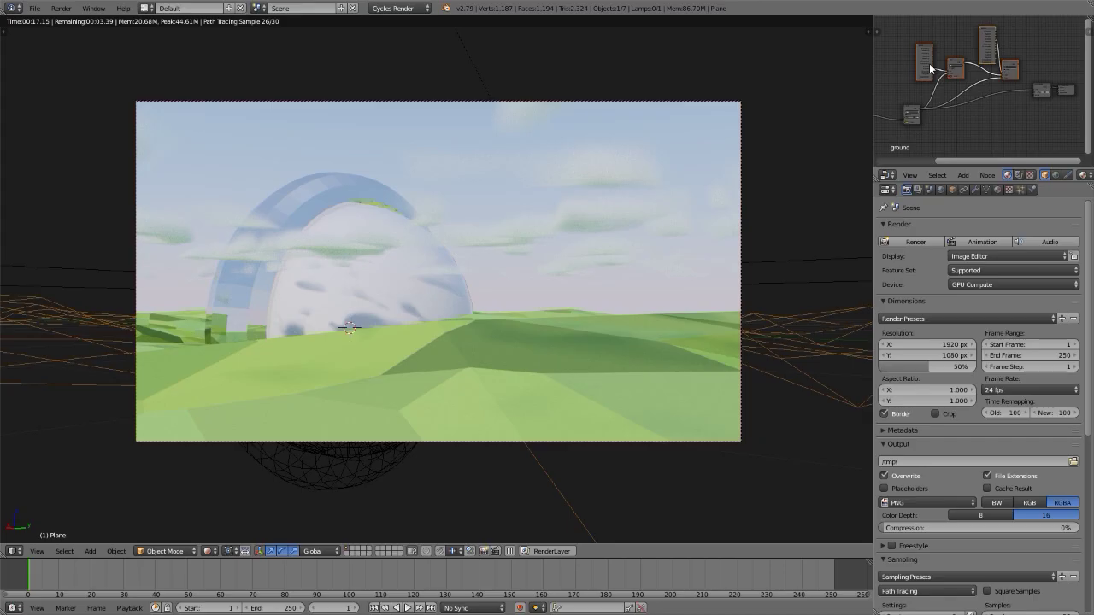
{"action": "key", "text": "shift+space"}
{"action": "scroll", "coordinate": [264, 242], "scroll_direction": "up", "scroll_amount": 4}
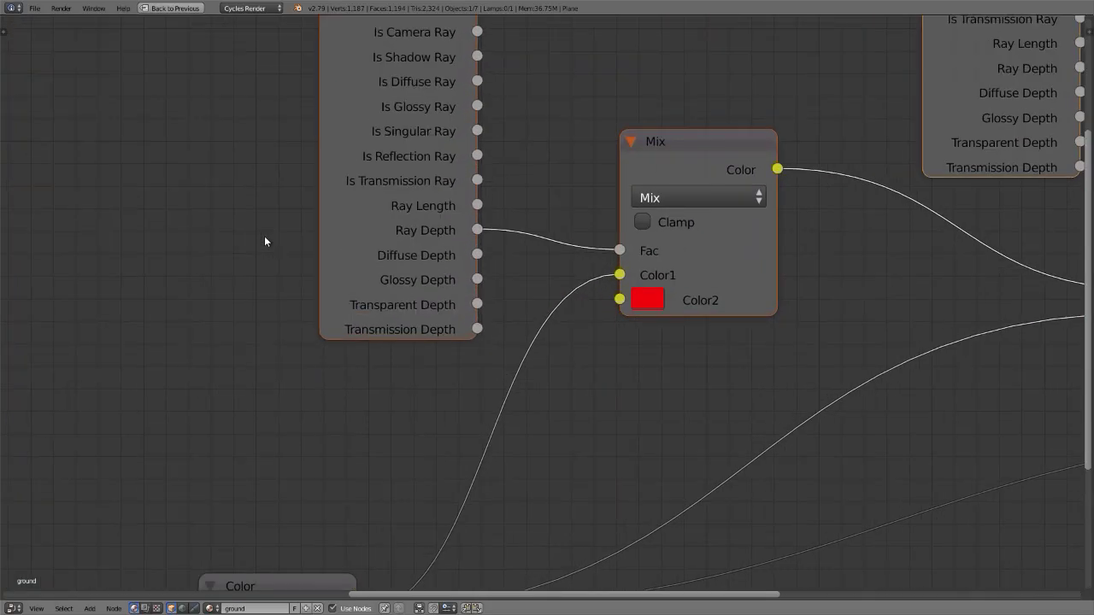
{"action": "key", "text": "shift+space"}
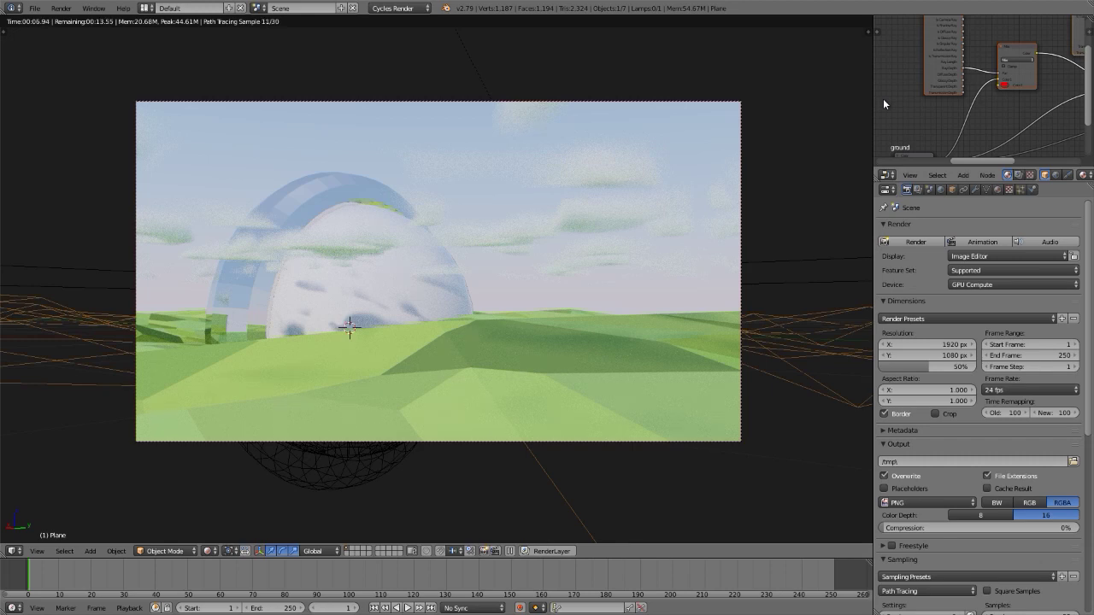
{"action": "key", "text": "ctrl+Up"}
{"action": "middle_click_drag", "start_coordinate": [789, 265], "coordinate": [395, 217]}
{"action": "scroll", "coordinate": [223, 350], "scroll_direction": "down", "scroll_amount": 3}
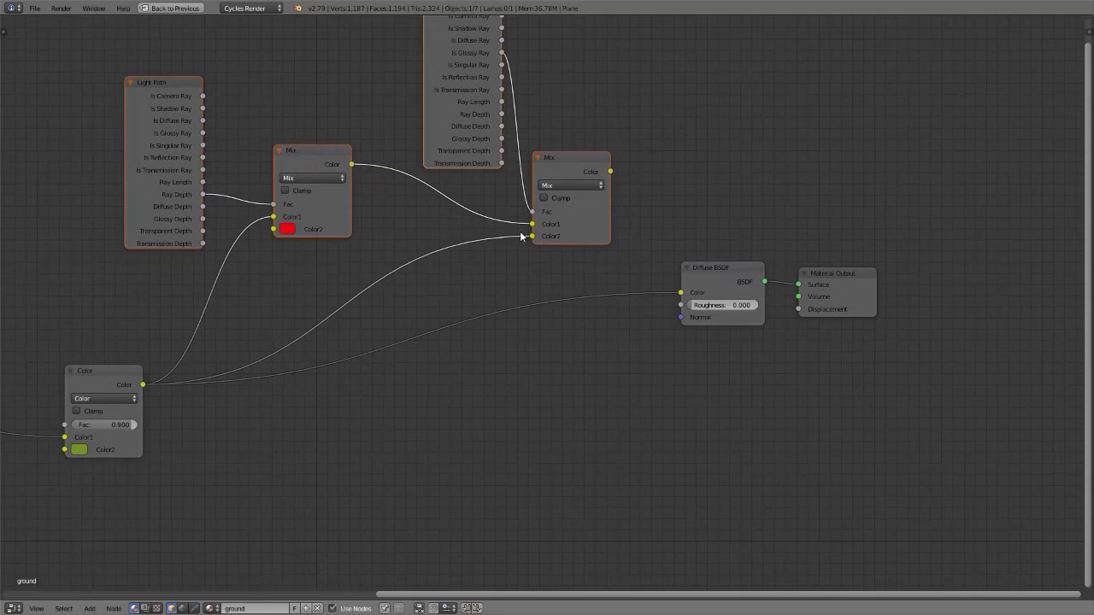
{"action": "left_click_drag", "start_coordinate": [611, 171], "coordinate": [681, 292]}
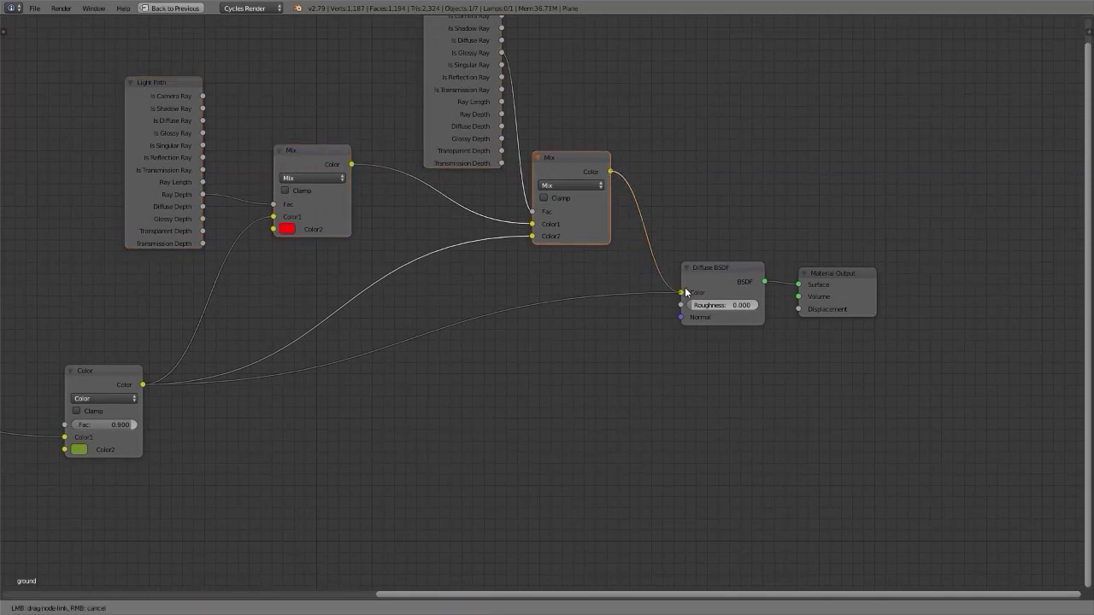
{"action": "middle_click_drag", "start_coordinate": [471, 339], "coordinate": [587, 520]}
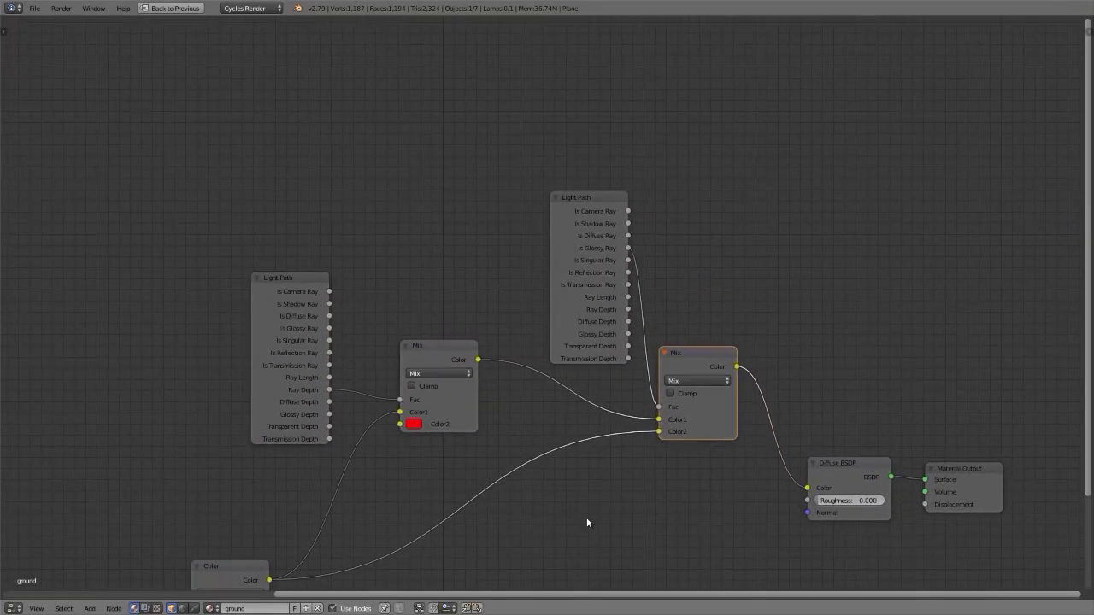
{"action": "key", "text": "ctrl+Up"}
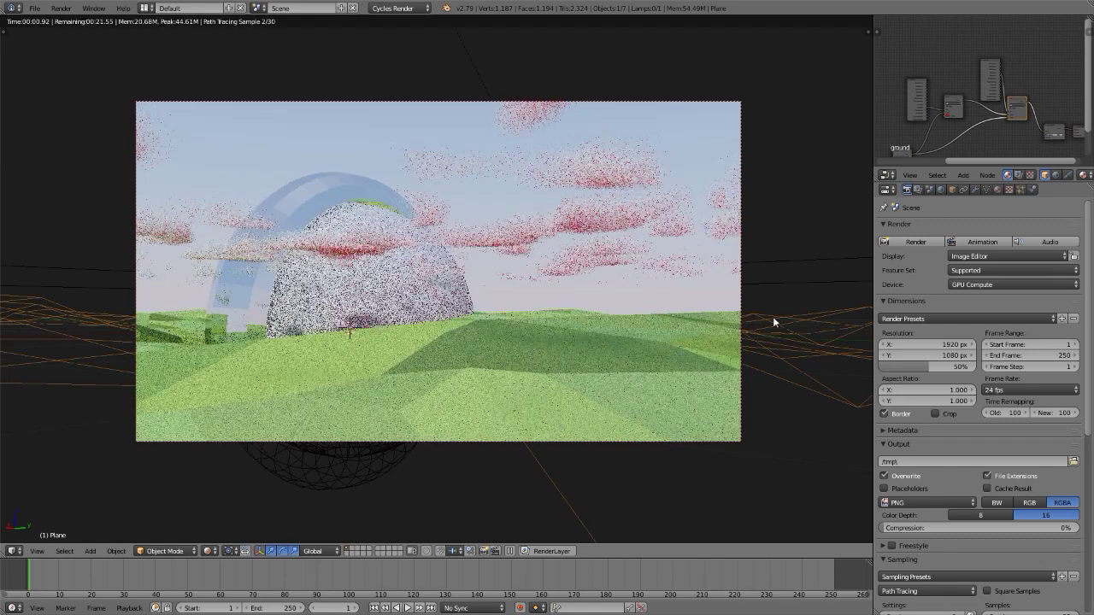
Collapse the Sampling and Film sections of the render settings, leaving Light Paths expanded.
{"action": "scroll", "coordinate": [951, 359], "scroll_direction": "down", "scroll_amount": 5}
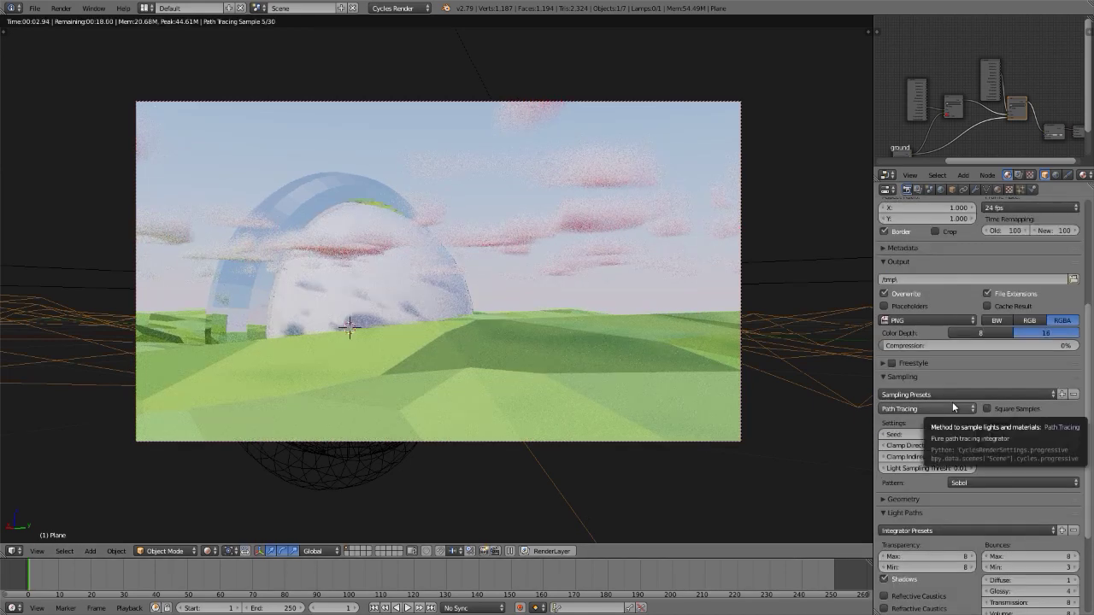
{"action": "scroll", "coordinate": [914, 512], "scroll_direction": "down", "scroll_amount": 3}
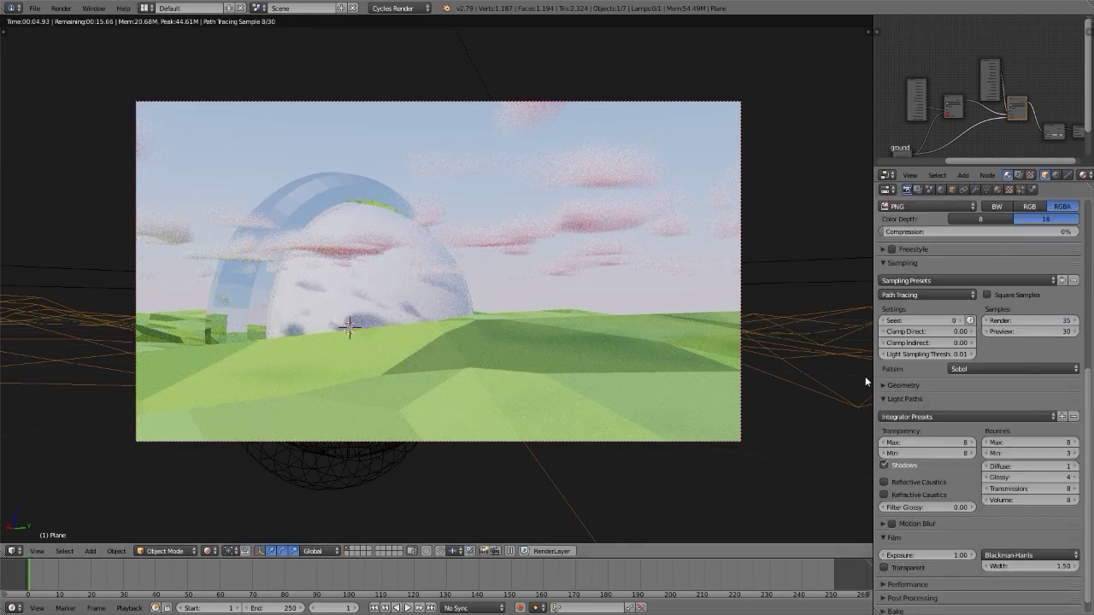
{"action": "left_click", "coordinate": [901, 263]}
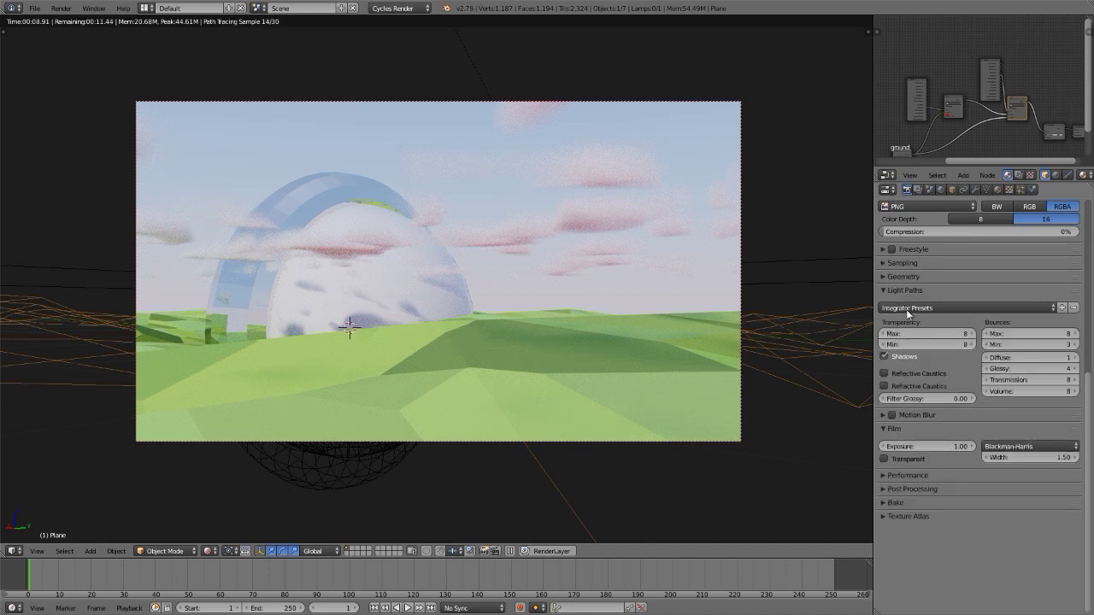
{"action": "left_click", "coordinate": [889, 429]}
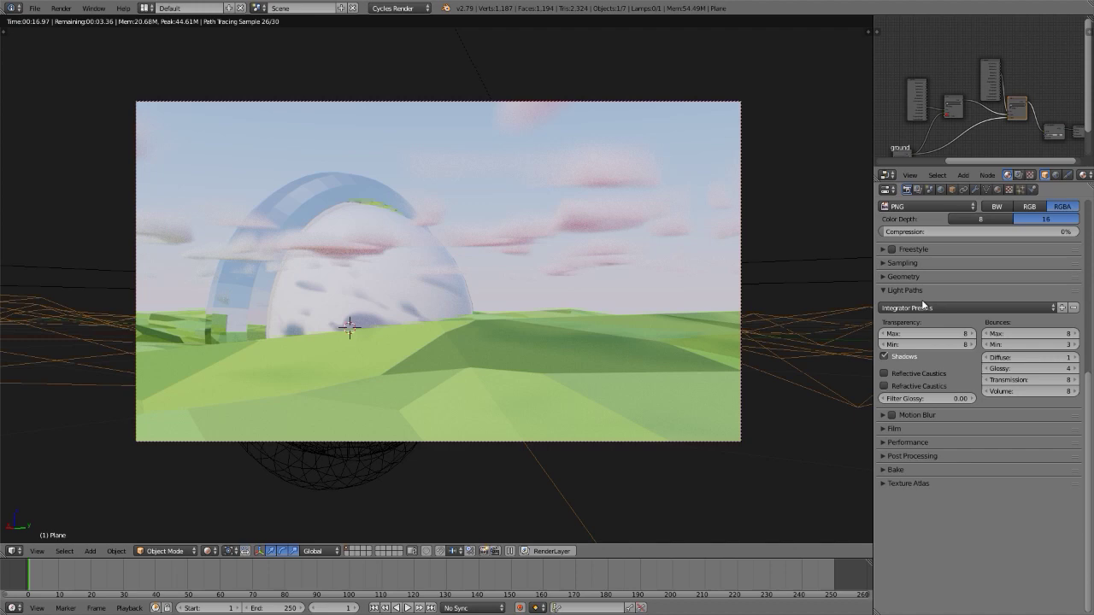
Set the Light Paths maximum bounces to 0 and the maximum transparency bounces to 0.
{"action": "left_click", "coordinate": [1032, 333]}
{"action": "type", "text": "0"}
{"action": "key", "text": "Return"}
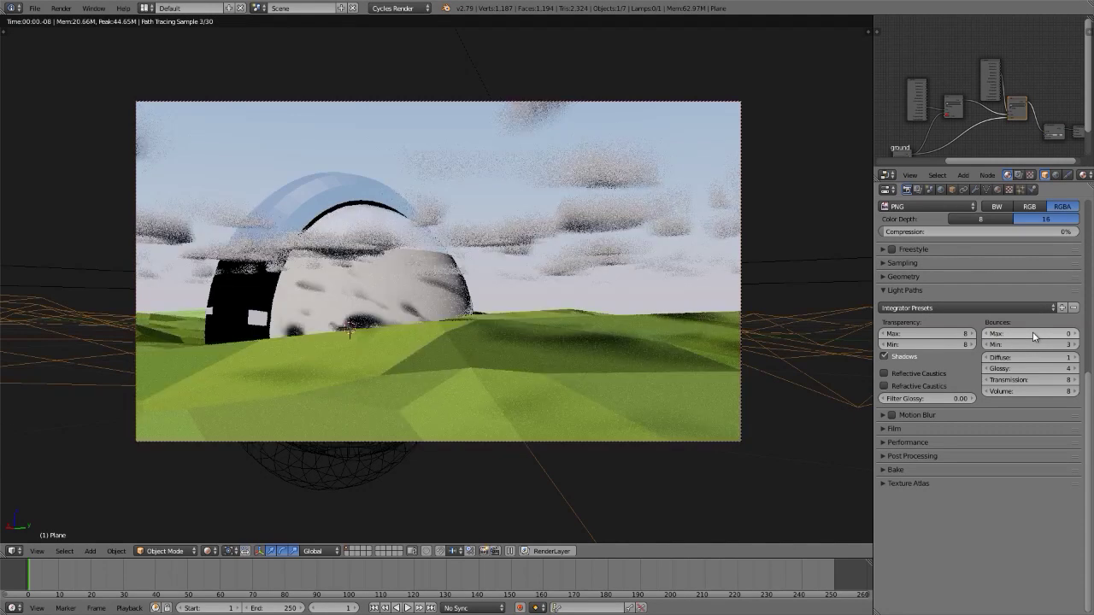
{"action": "left_click", "coordinate": [939, 335]}
{"action": "type", "text": "0"}
{"action": "key", "text": "Return"}
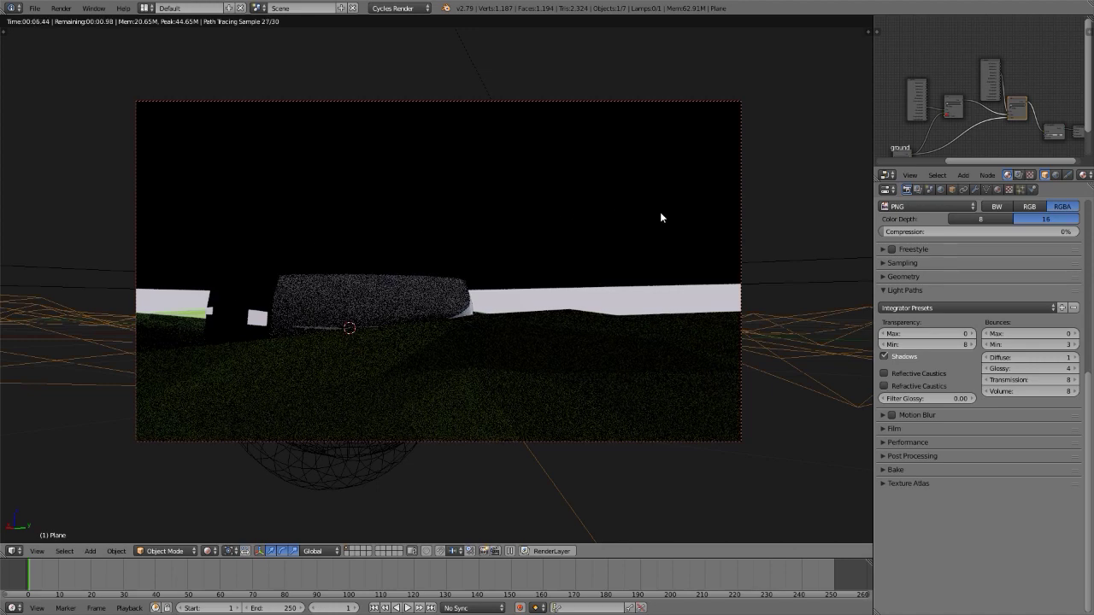
Raise the Light Paths maximum transparency bounces to 1 and the maximum bounces first to 1 and finally to 8.
{"action": "left_click", "coordinate": [972, 335]}
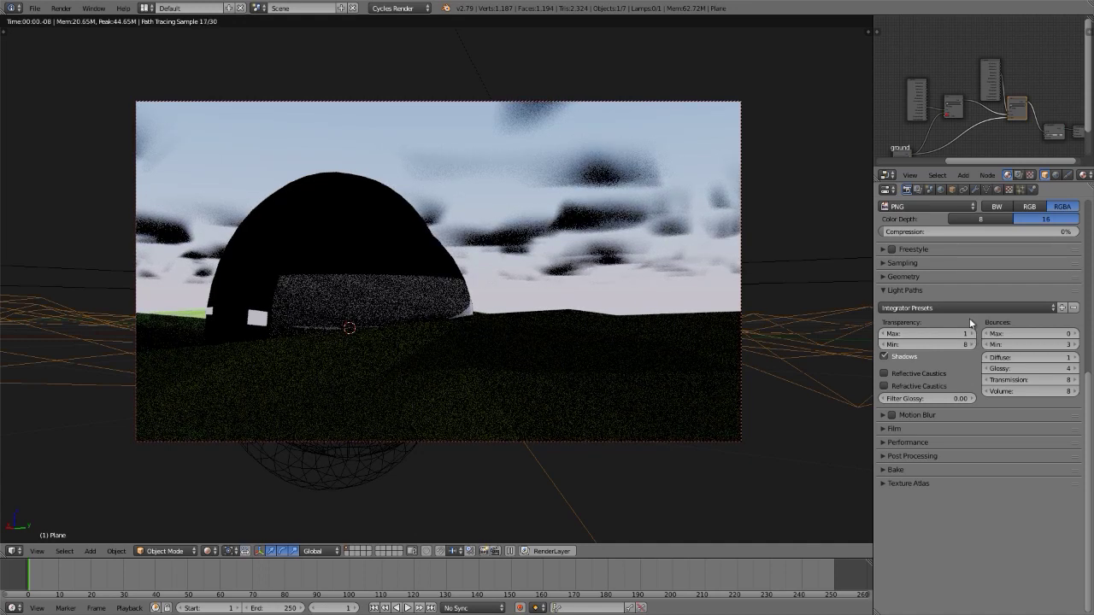
{"action": "left_click", "coordinate": [1075, 335]}
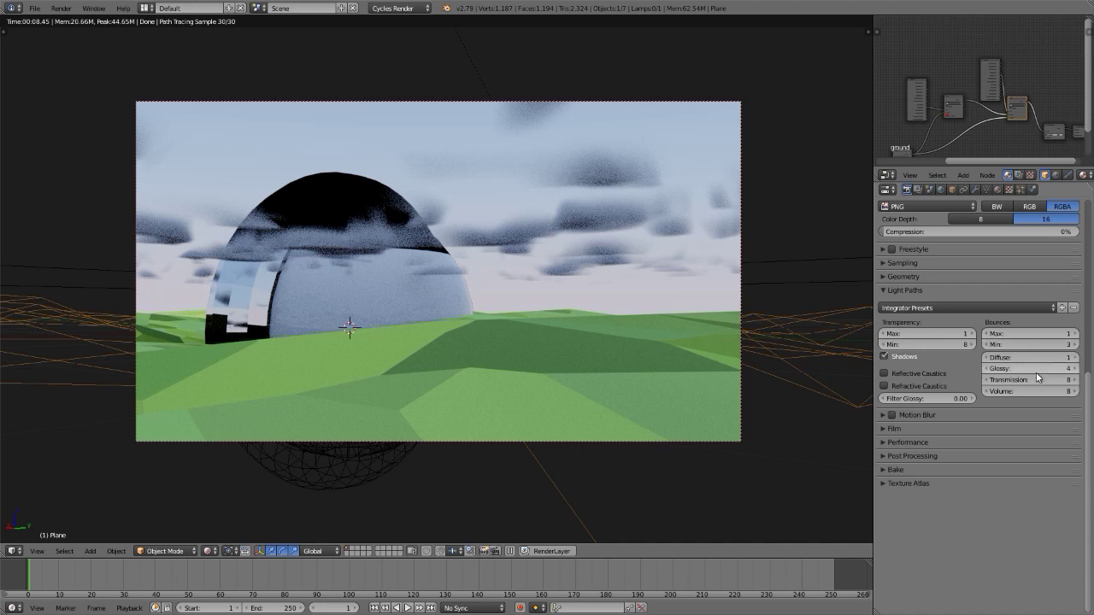
{"action": "left_click", "coordinate": [1036, 334]}
{"action": "type", "text": "8"}
{"action": "key", "text": "Return"}
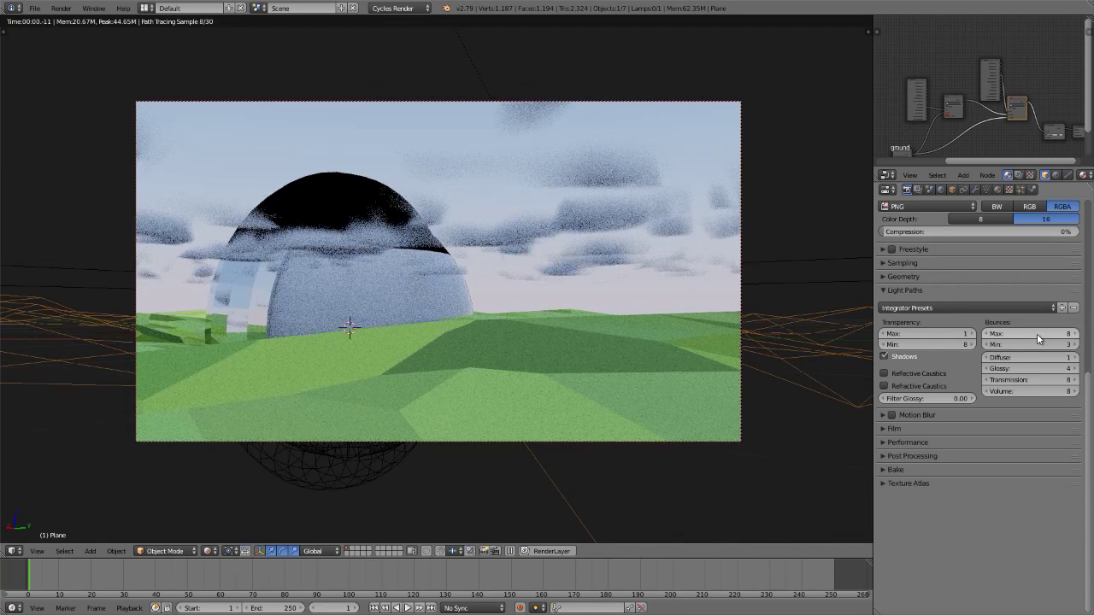
Expand the Geometry render settings and set the volume sampling step size to 0.1.
{"action": "left_click", "coordinate": [882, 277]}
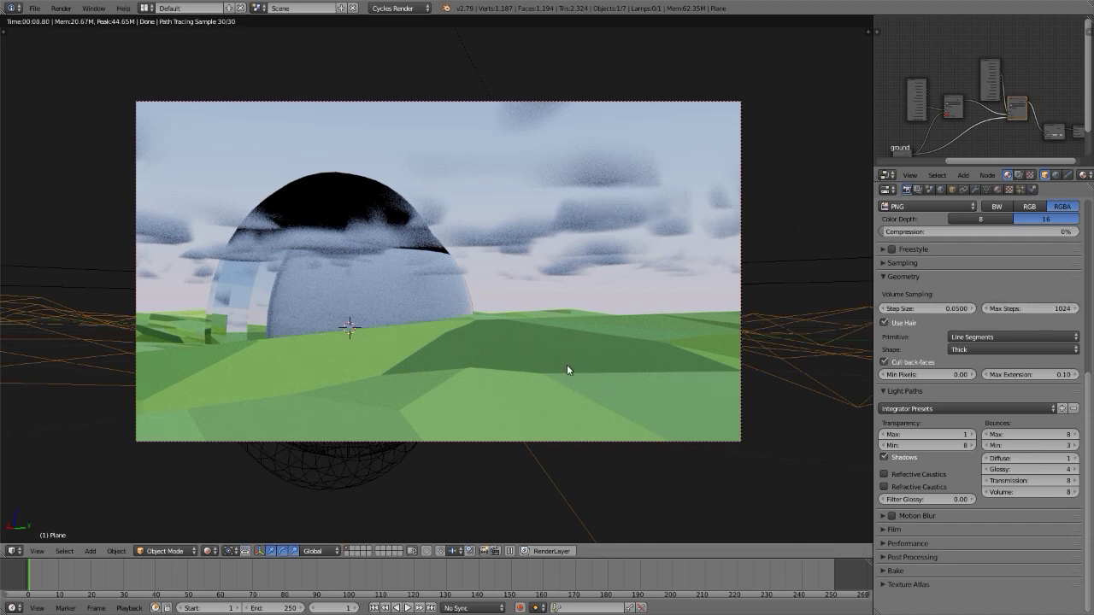
{"action": "left_click", "coordinate": [922, 309]}
{"action": "type", "text": "0.1"}
{"action": "key", "text": "Return"}
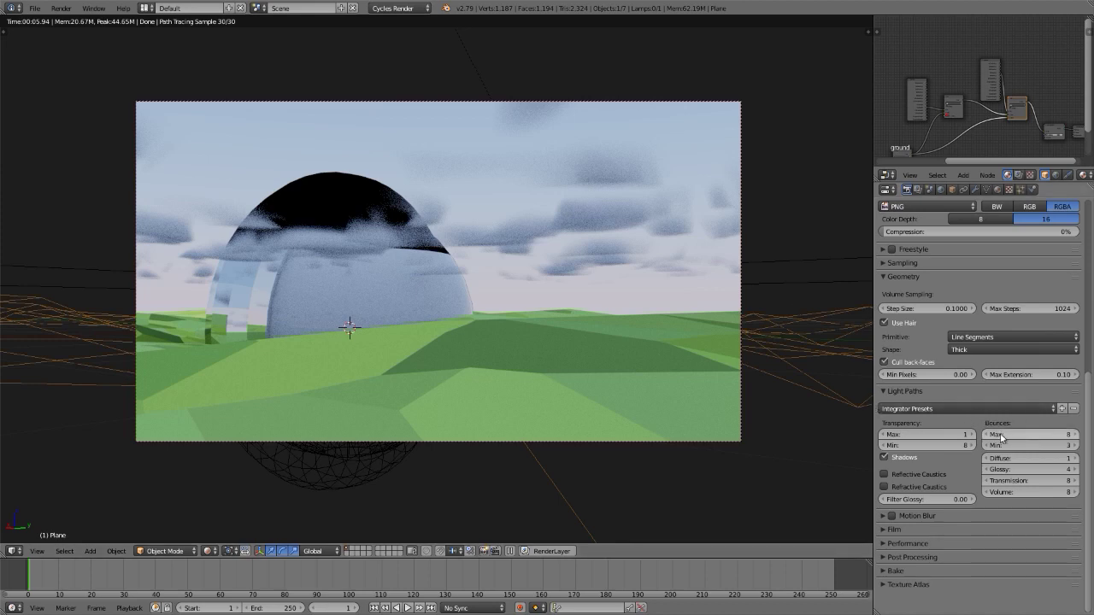
Set the Light Paths maximum transparency bounces to 8.
{"action": "left_click", "coordinate": [943, 440]}
{"action": "type", "text": "8"}
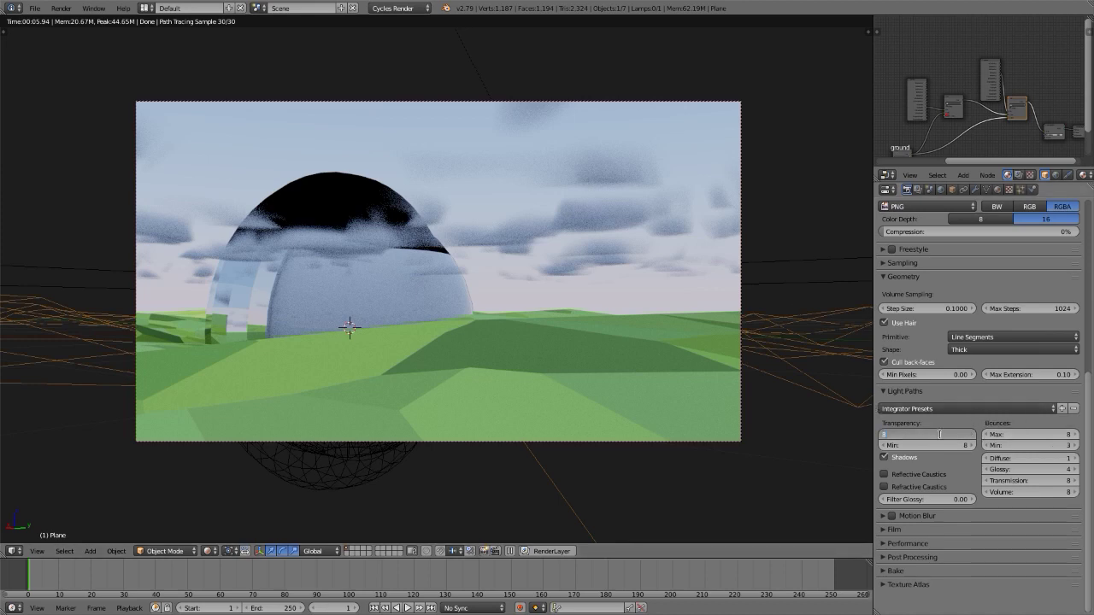
{"action": "key", "text": "Return"}
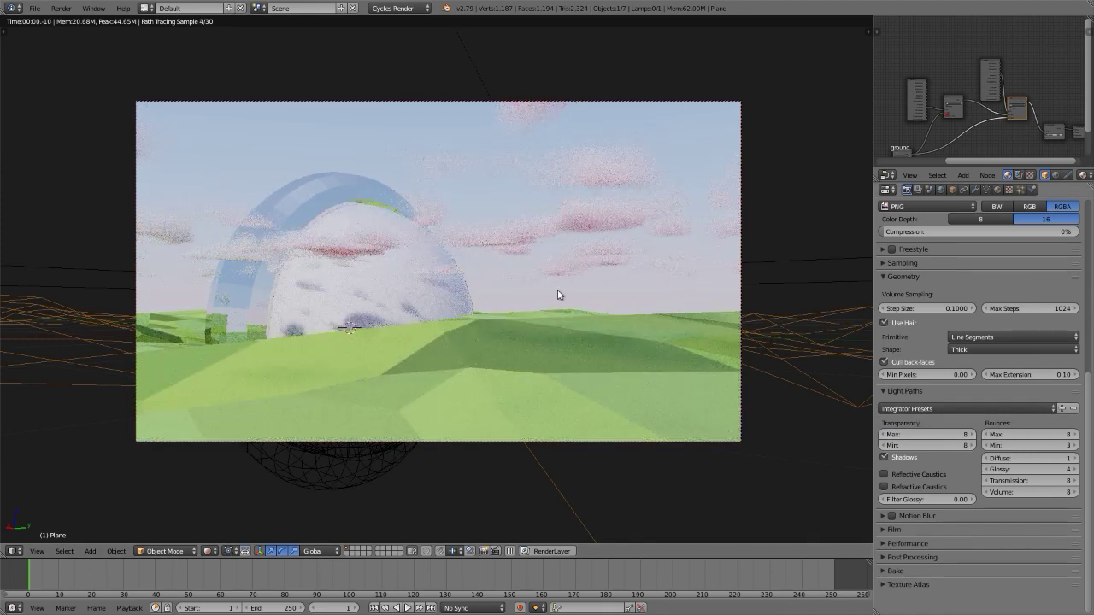
Shift the camera sideways with fly navigation and switch the viewport to Material shading.
{"action": "key", "text": "shift+f"}
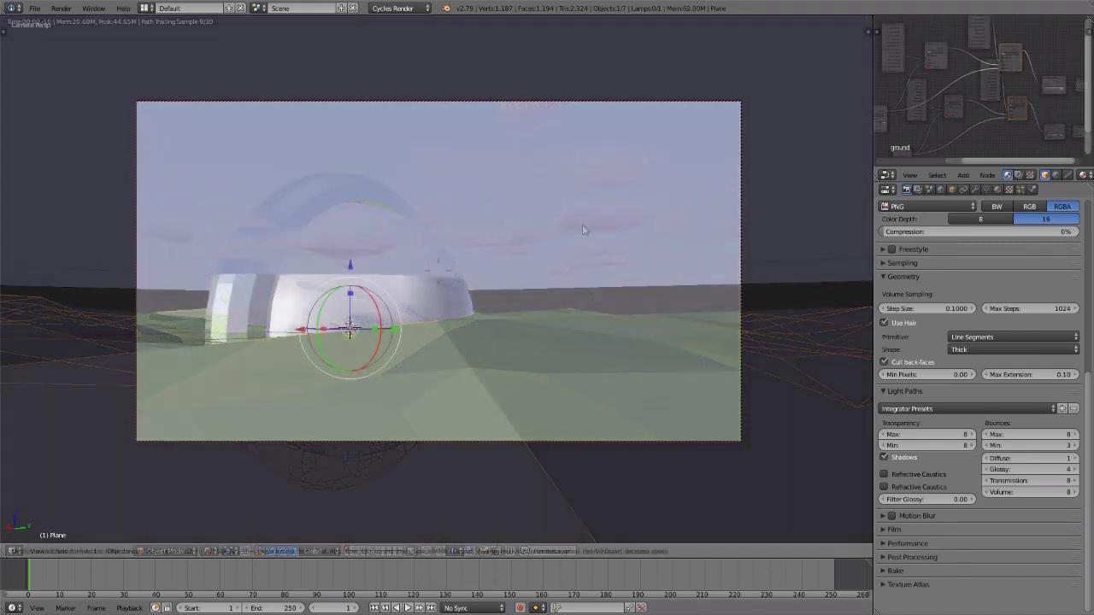
{"action": "key", "text": "d"}
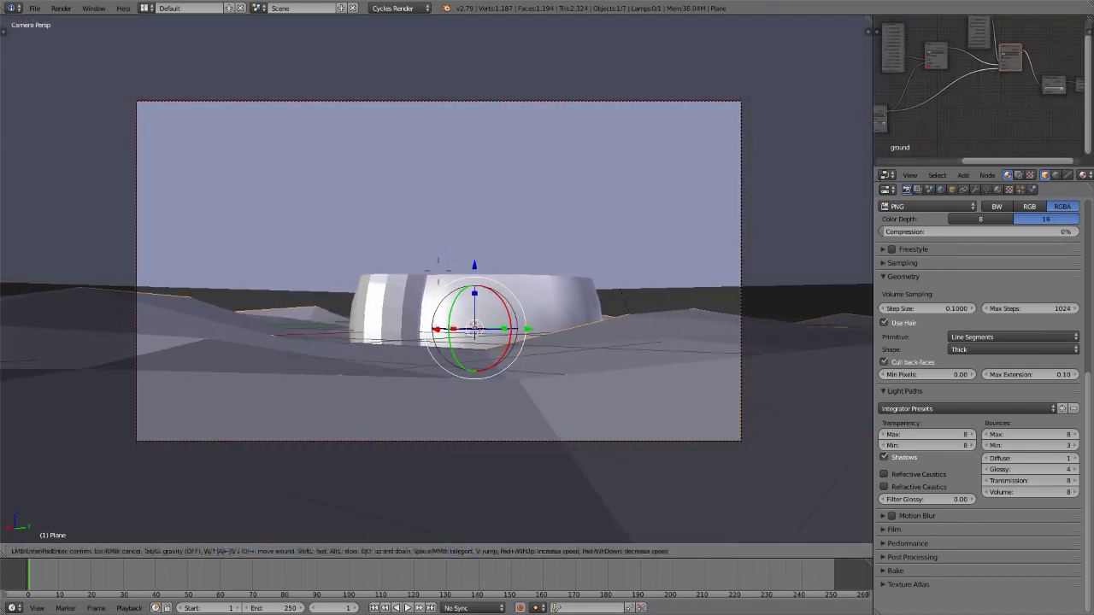
{"action": "key", "text": "Return"}
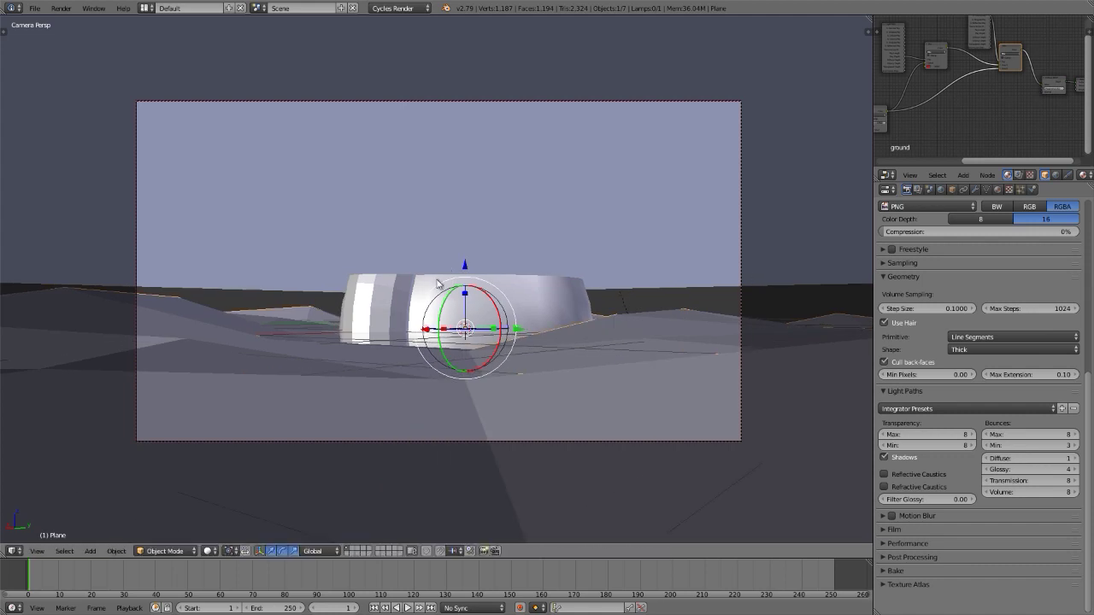
{"action": "left_click", "coordinate": [208, 551]}
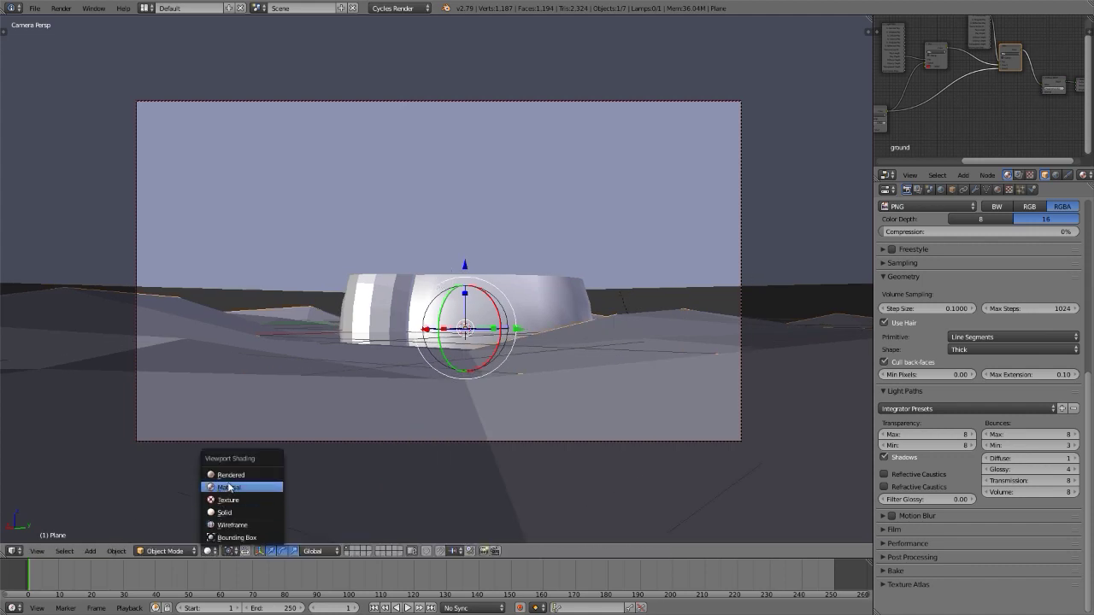
{"action": "left_click", "coordinate": [227, 483]}
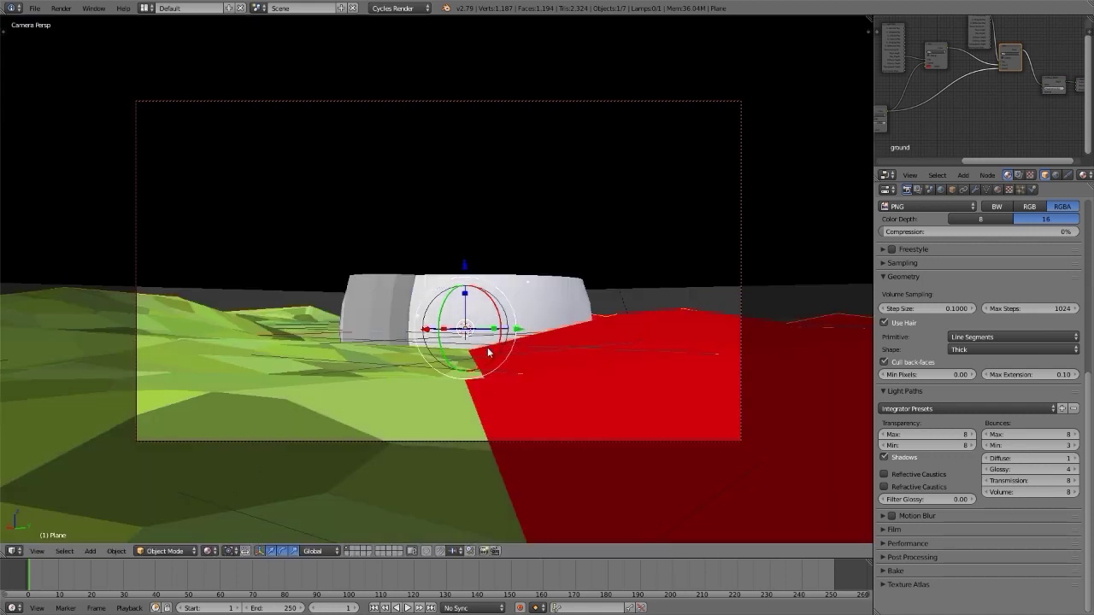
Reframe the dome and terrain by flying the camera, and return the viewport to rendered shading.
{"action": "key", "text": "shift+f"}
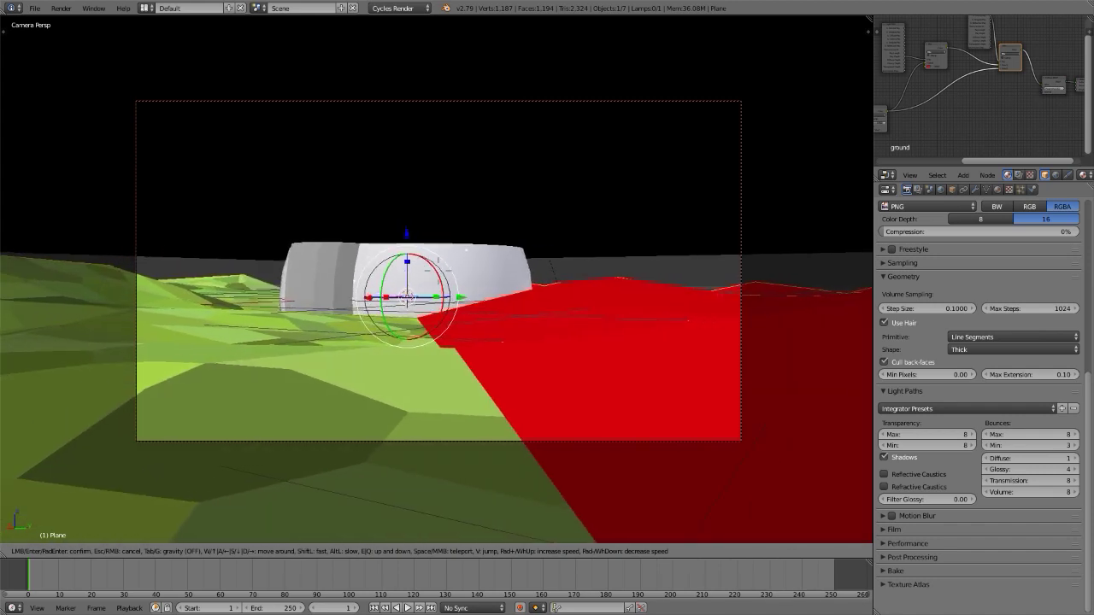
{"action": "left_click", "coordinate": [438, 285]}
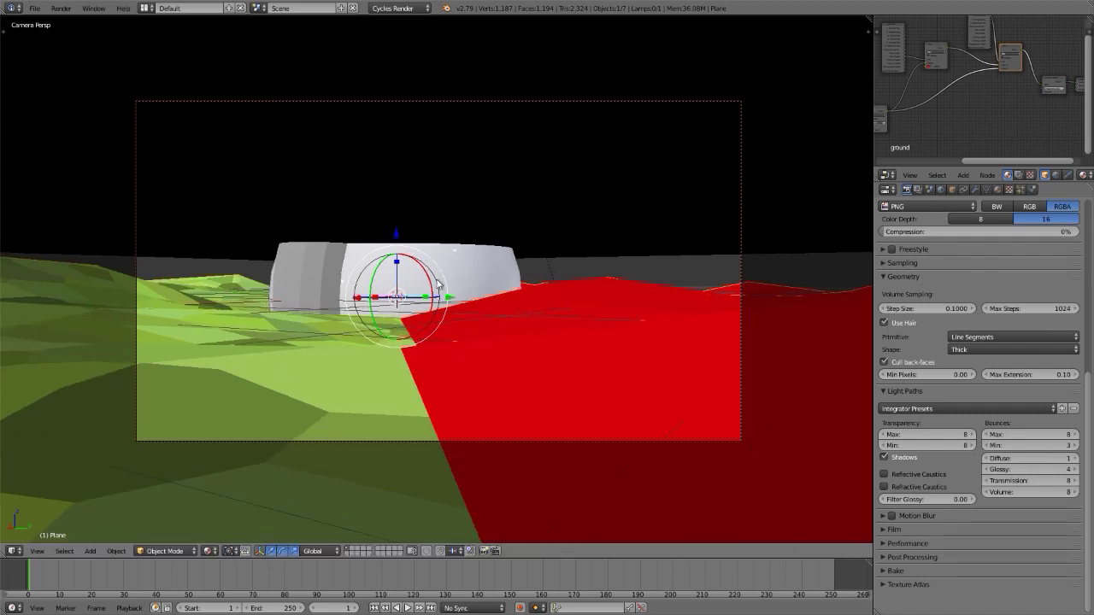
{"action": "key", "text": "shift+f"}
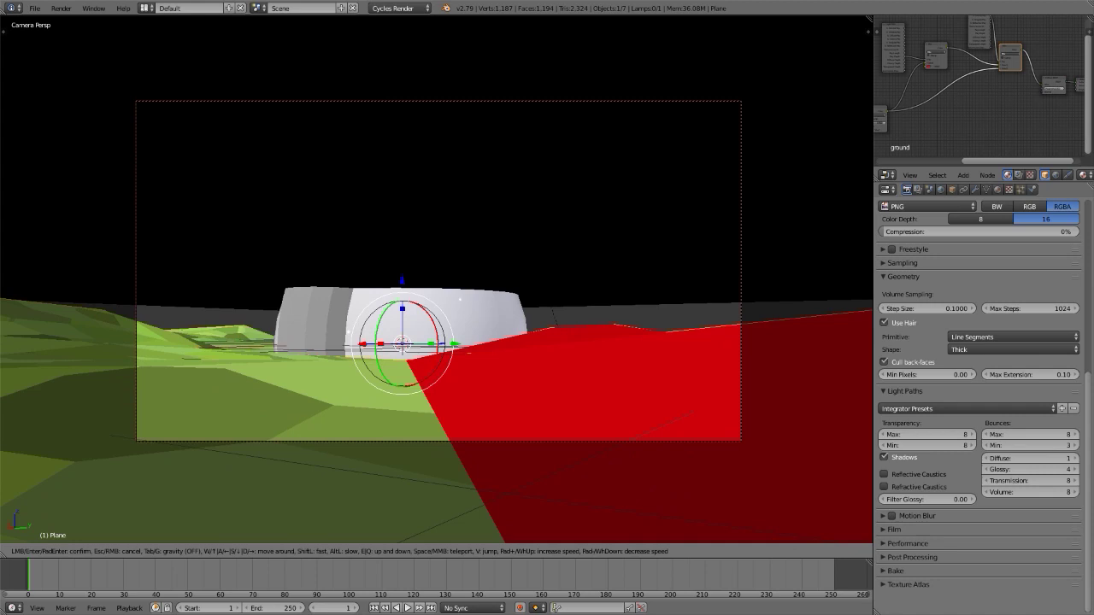
{"action": "left_click", "coordinate": [436, 279]}
{"action": "key", "text": "shift+z"}
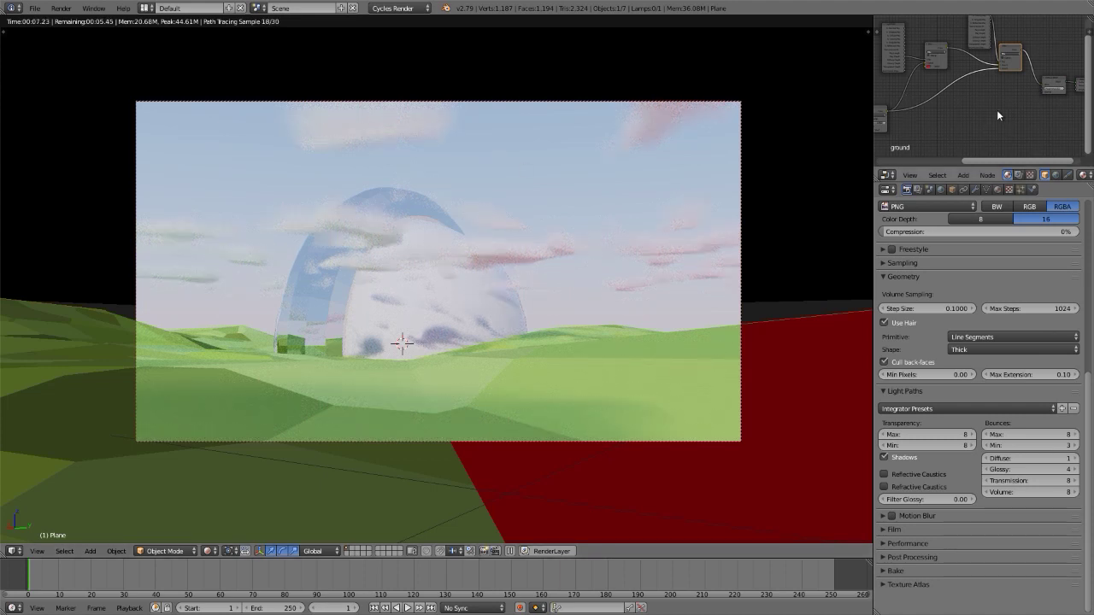
Set Color2 of the Mix node driven by Ray Depth in the ground material to white, using an enlarged node editor.
{"action": "key", "text": "ctrl+space"}
{"action": "middle_click_drag", "start_coordinate": [623, 354], "coordinate": [692, 529]}
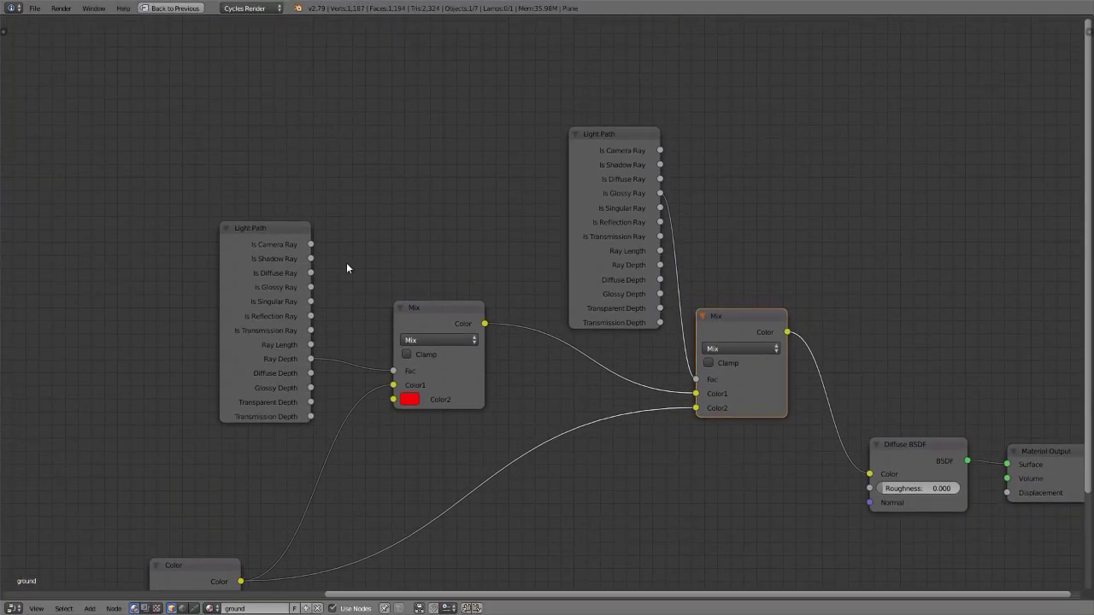
{"action": "left_click", "coordinate": [262, 231]}
{"action": "left_click", "coordinate": [445, 305], "text": "shift"}
{"action": "middle_click_drag", "start_coordinate": [445, 302], "coordinate": [496, 230]}
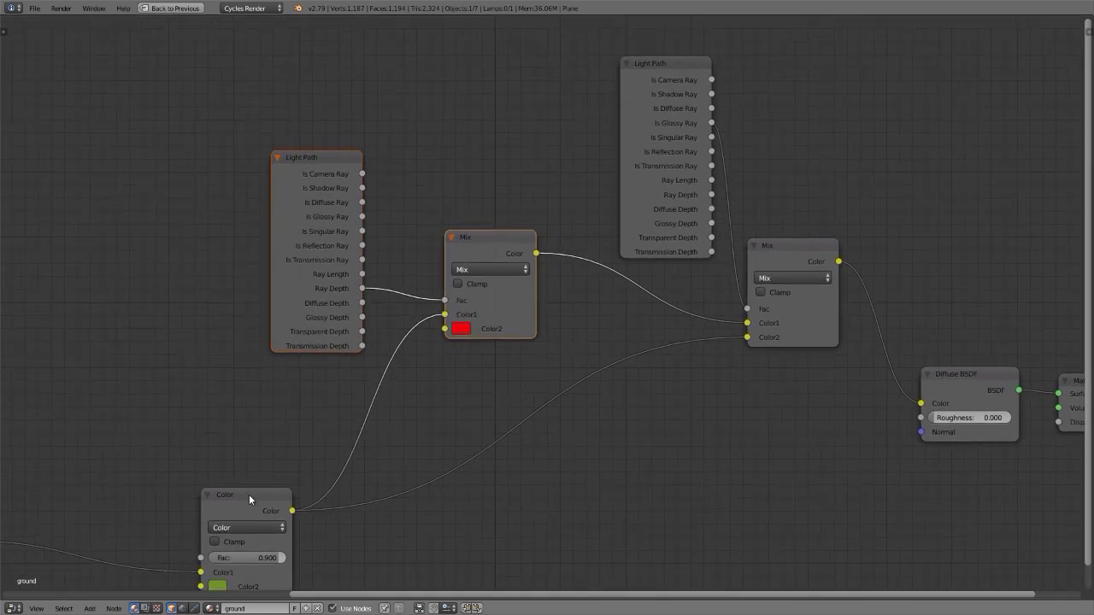
{"action": "left_click", "coordinate": [467, 332]}
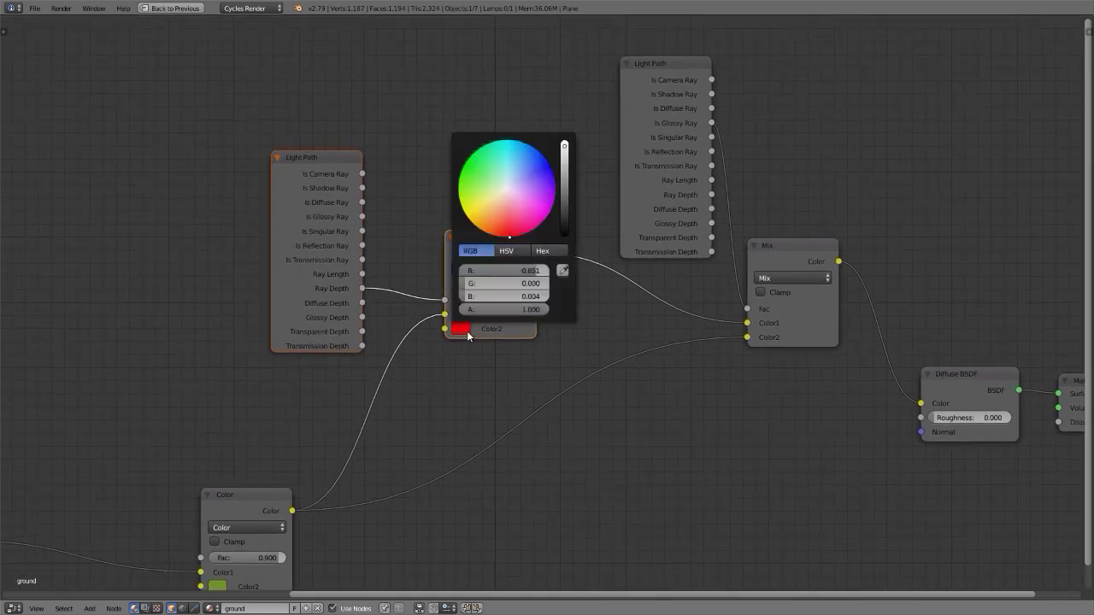
{"action": "left_click", "coordinate": [507, 191]}
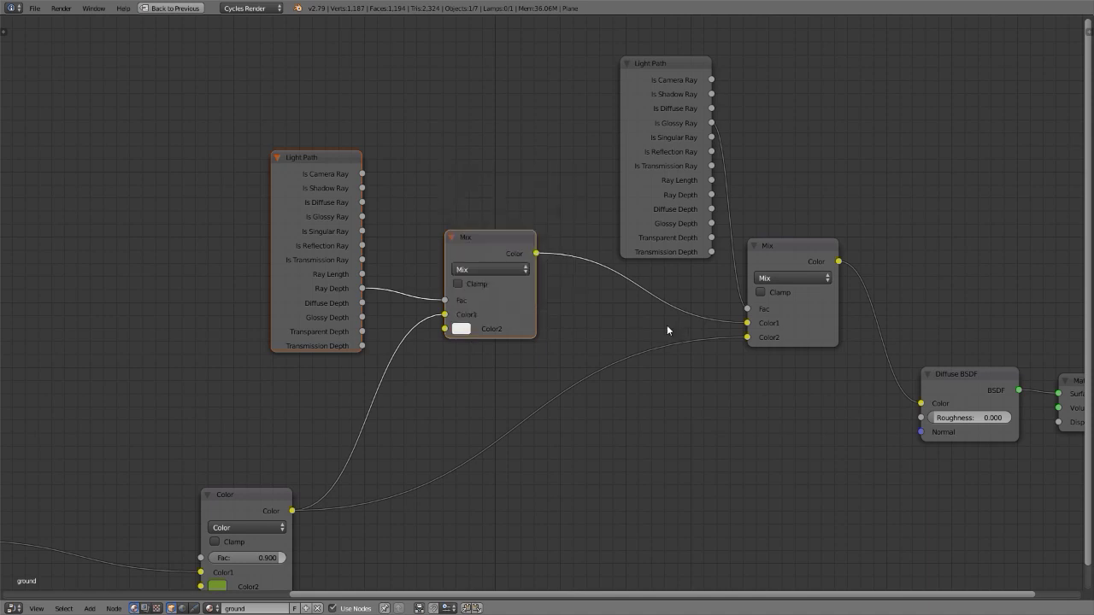
{"action": "key", "text": "ctrl+Up"}
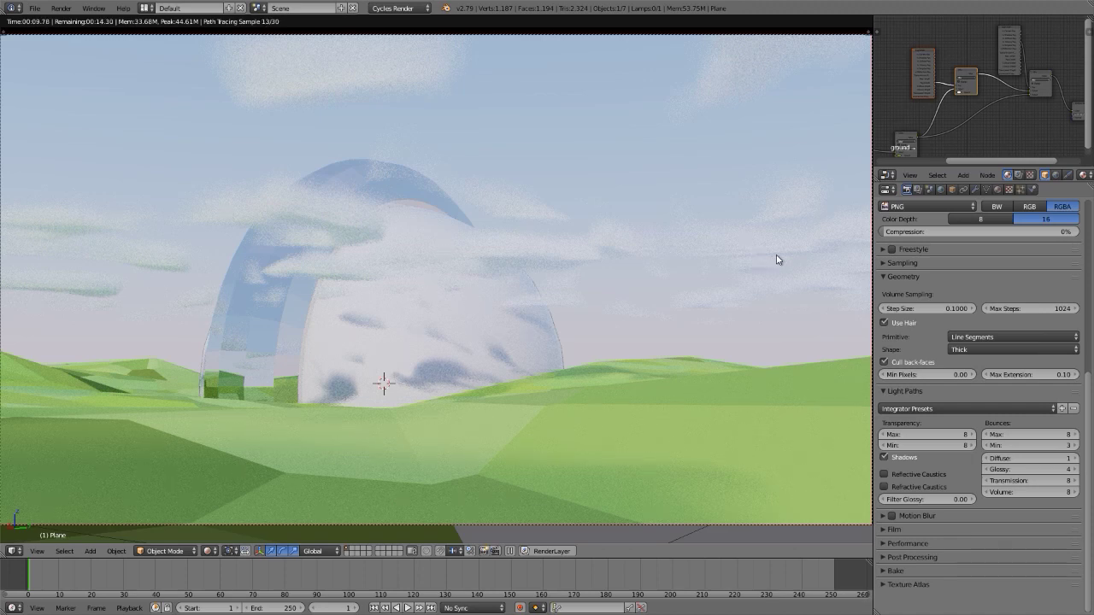
Apply the Full Global Illumination integrator preset and re-render the viewport to examine its effect on the scene.
{"action": "left_click", "coordinate": [934, 409]}
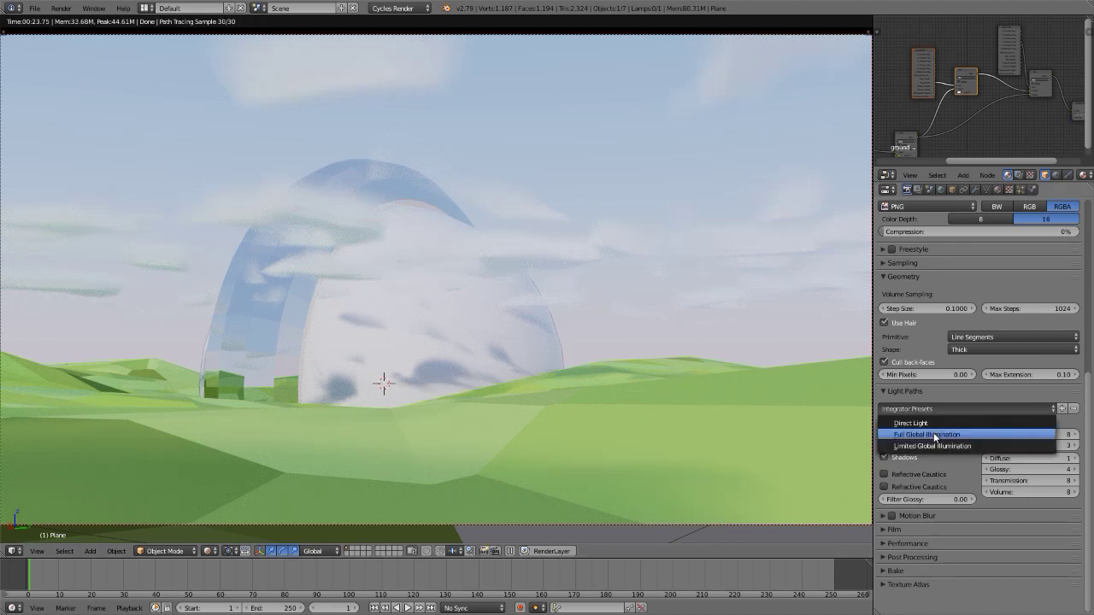
{"action": "left_click", "coordinate": [933, 434]}
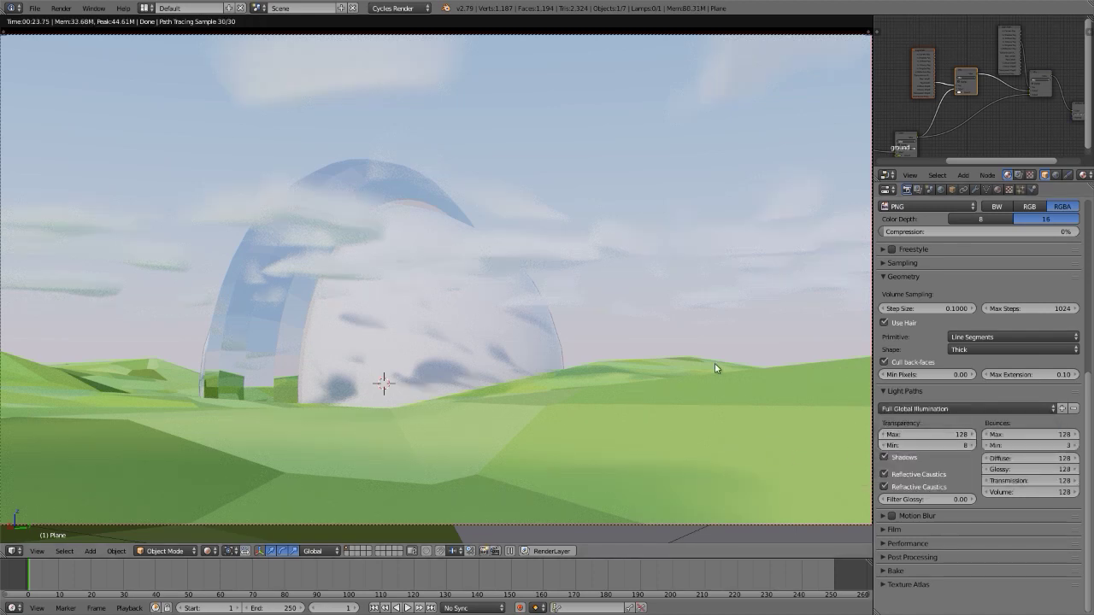
{"action": "key", "text": "shift+z"}
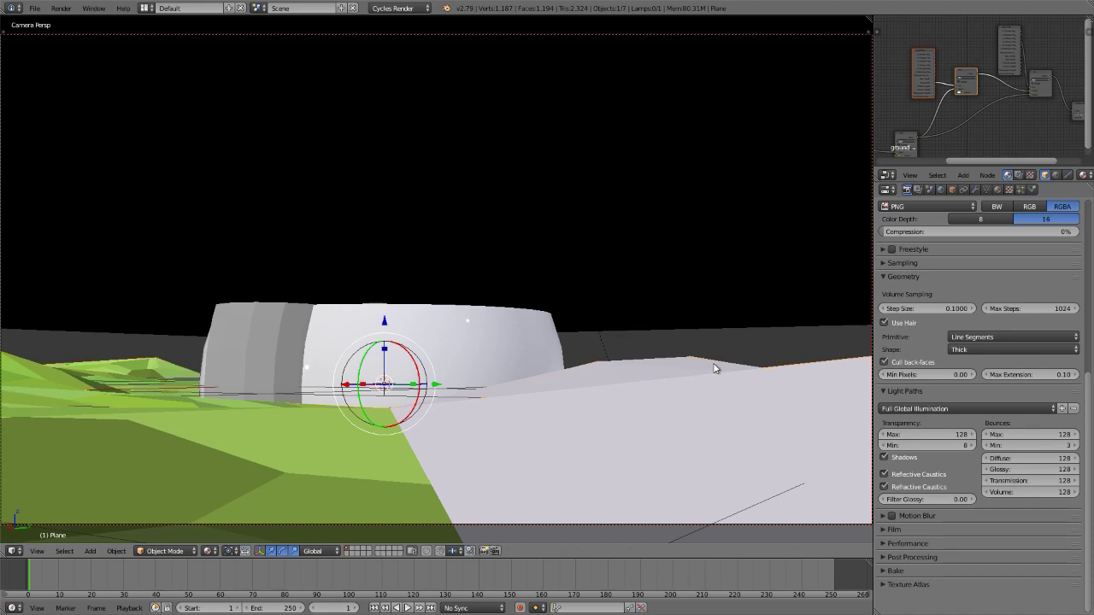
{"action": "key", "text": "shift+z"}
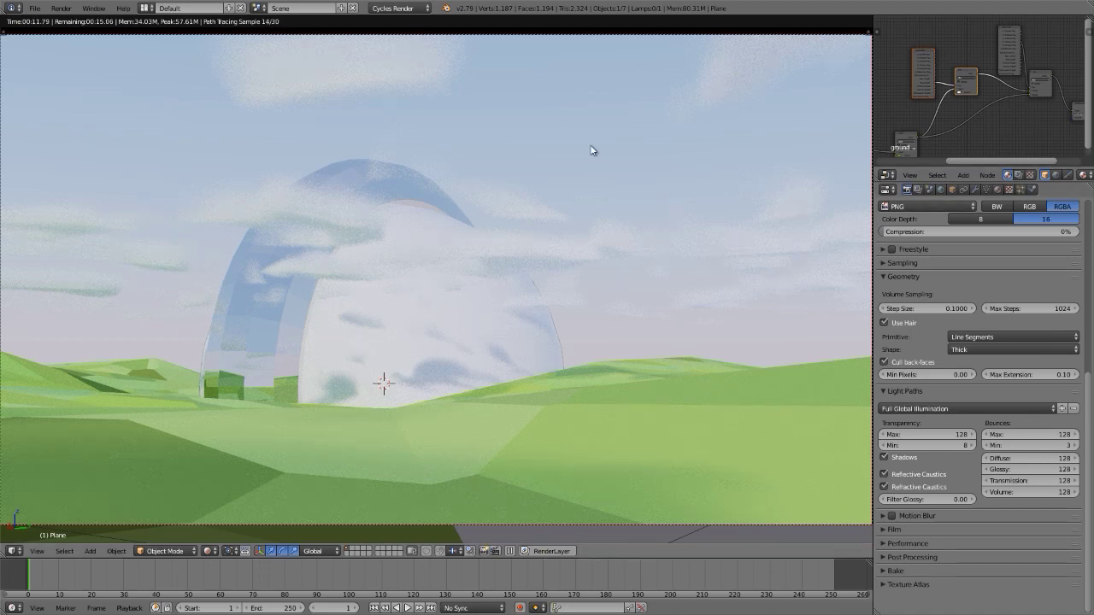
{"action": "key", "text": "shift+z"}
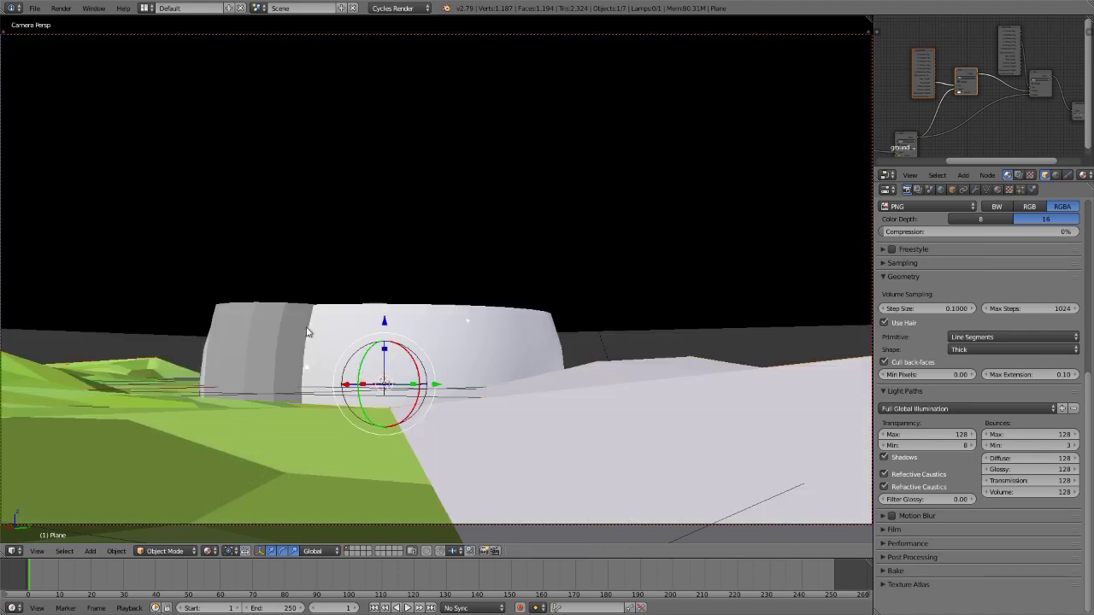
Show the World shader nodes in the main area and move the Sky Texture node away from the Background node.
{"action": "key", "text": "shift+F3"}
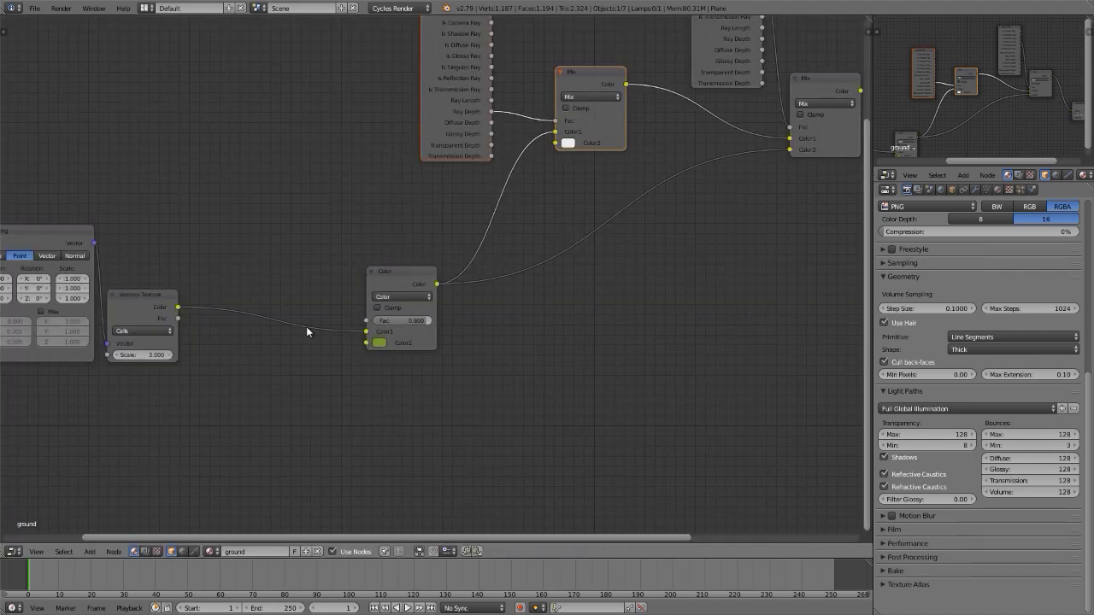
{"action": "left_click", "coordinate": [182, 552]}
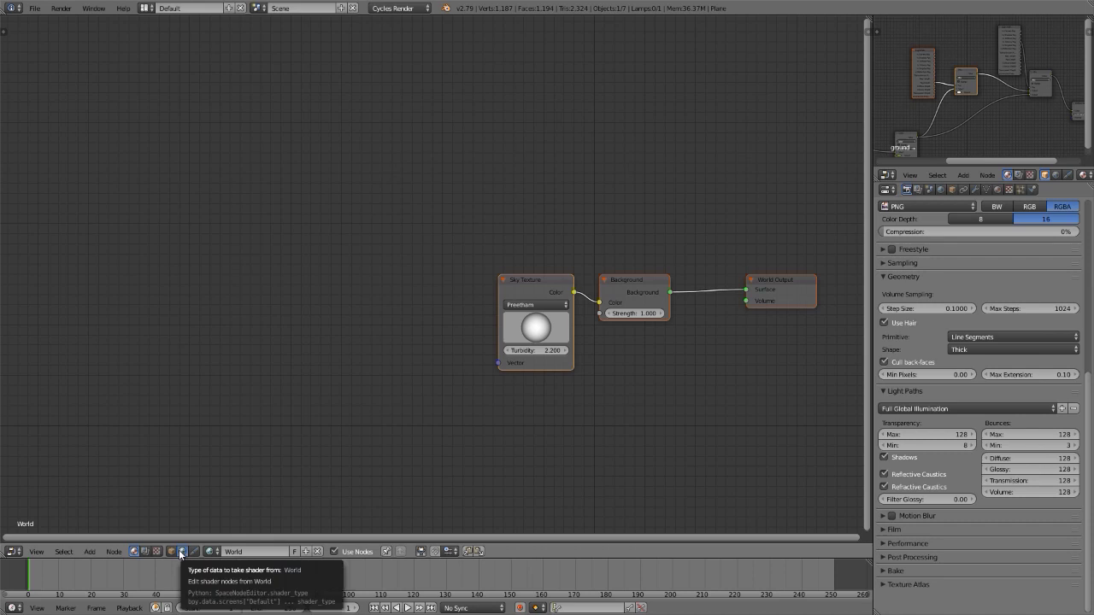
{"action": "middle_click_drag", "start_coordinate": [581, 386], "coordinate": [522, 371]}
{"action": "left_click_drag", "start_coordinate": [491, 265], "coordinate": [359, 235]}
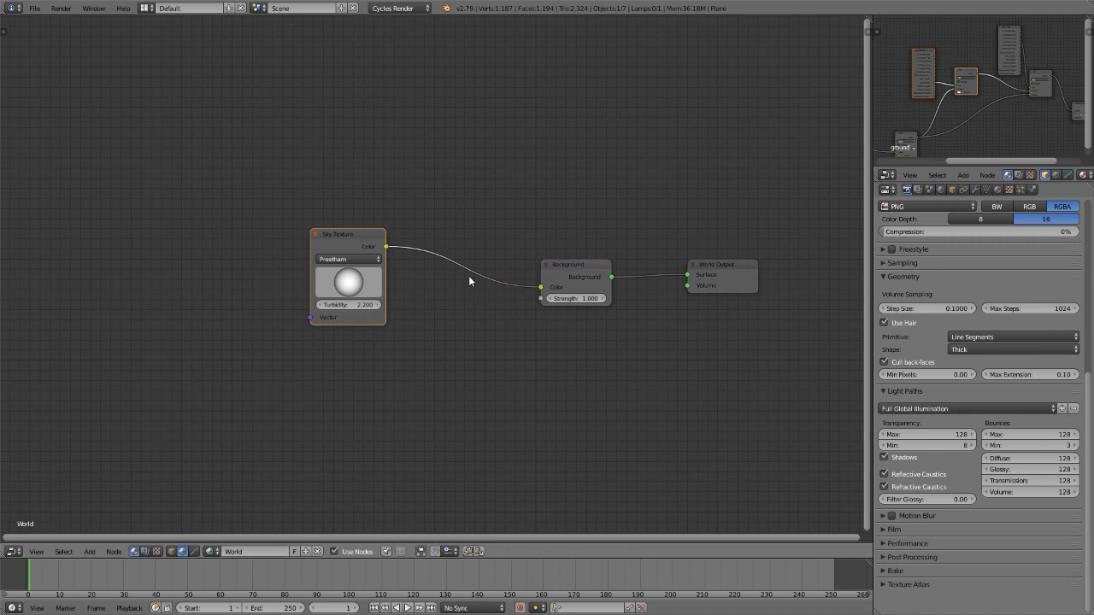
Insert an RGB Curves node on the link between the Sky Texture and Background nodes.
{"action": "key", "text": "shift+a"}
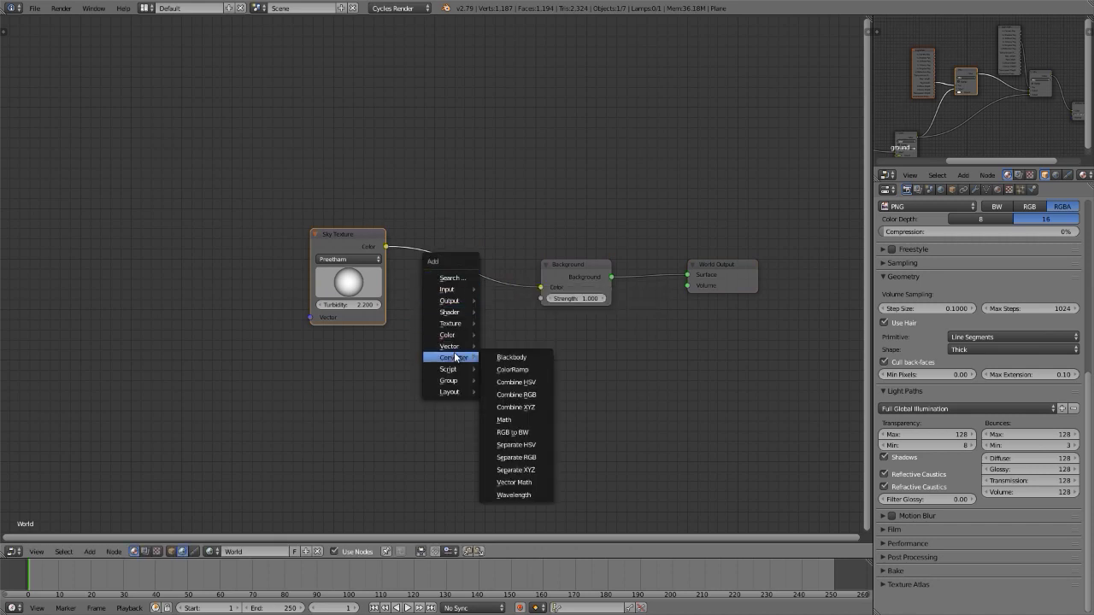
{"action": "mouse_move", "coordinate": [455, 335]}
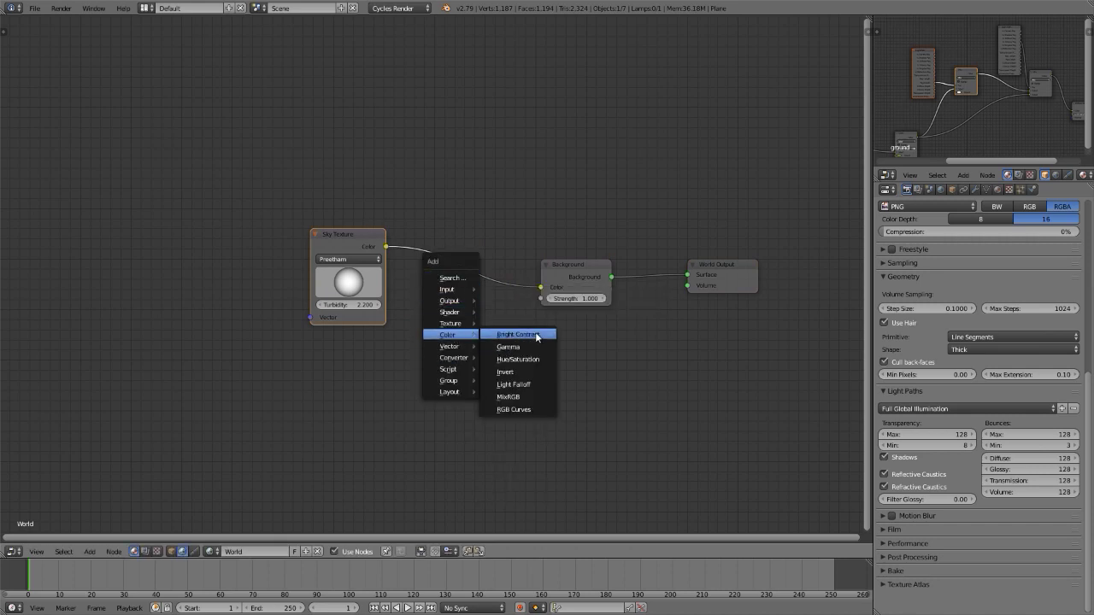
{"action": "left_click", "coordinate": [511, 410]}
{"action": "left_click", "coordinate": [408, 211]}
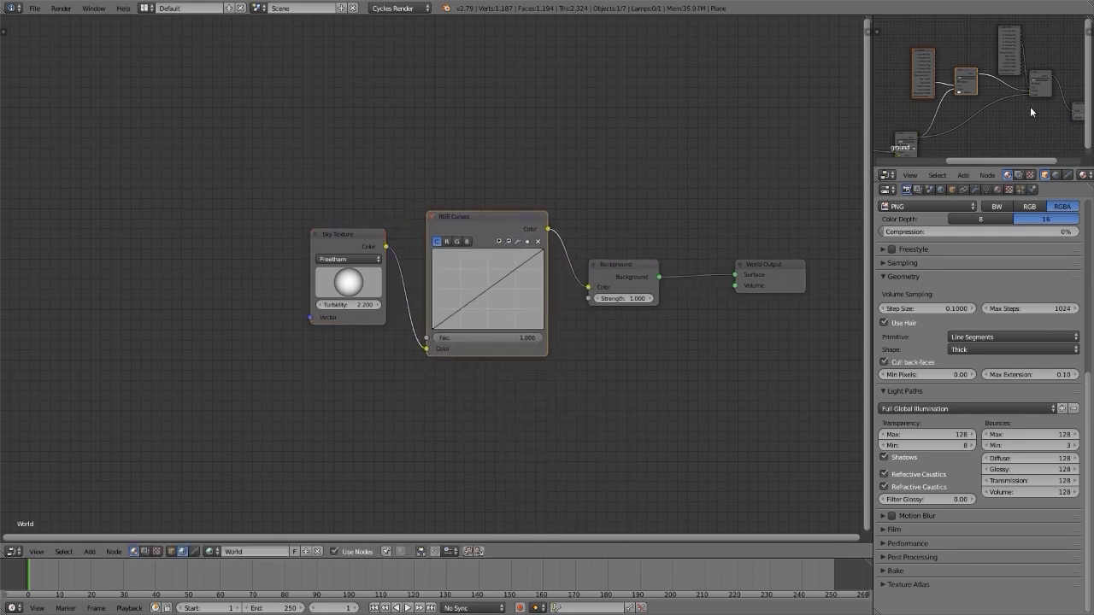
Show a rendered 3D view beside the World nodes and bend the RGB Curves downward with a point at X 0.6, Y 0.4.
{"action": "key", "text": "shift+F5"}
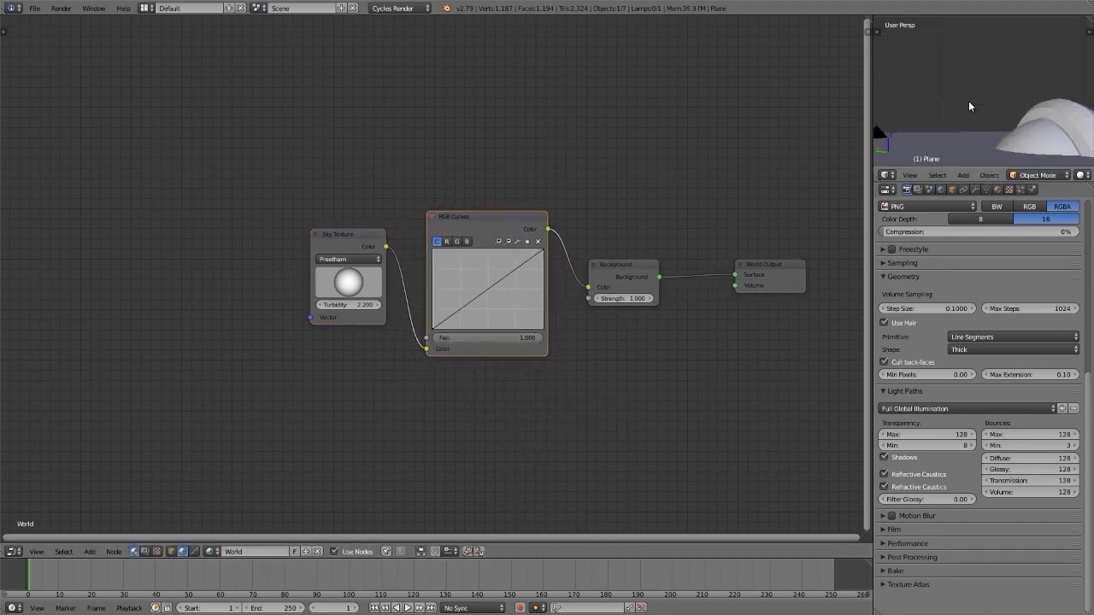
{"action": "key", "text": "shift+z"}
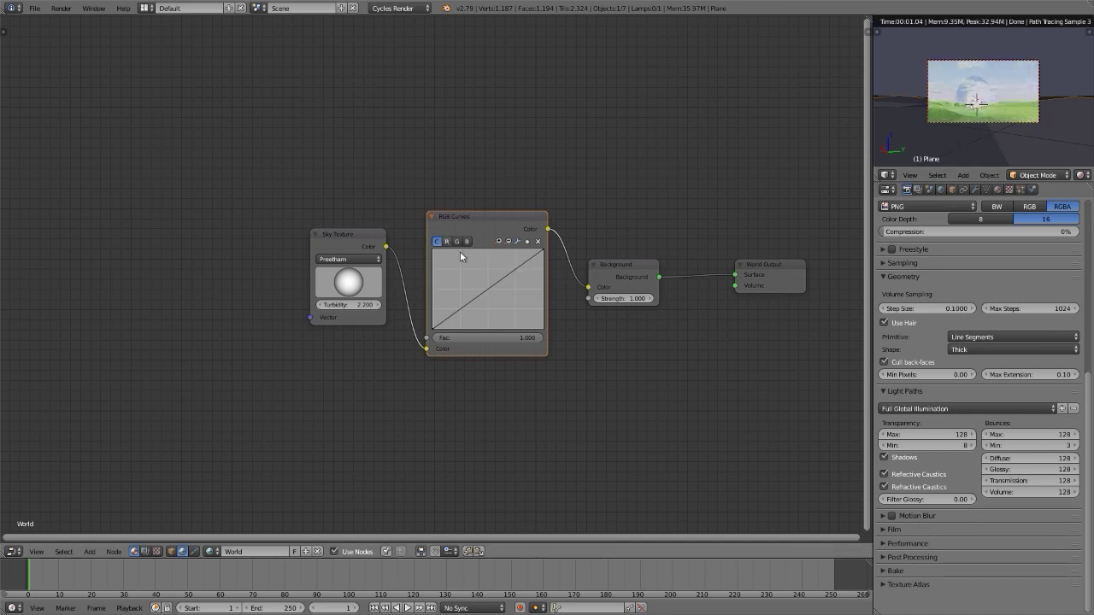
{"action": "left_click_drag", "start_coordinate": [435, 330], "coordinate": [438, 334]}
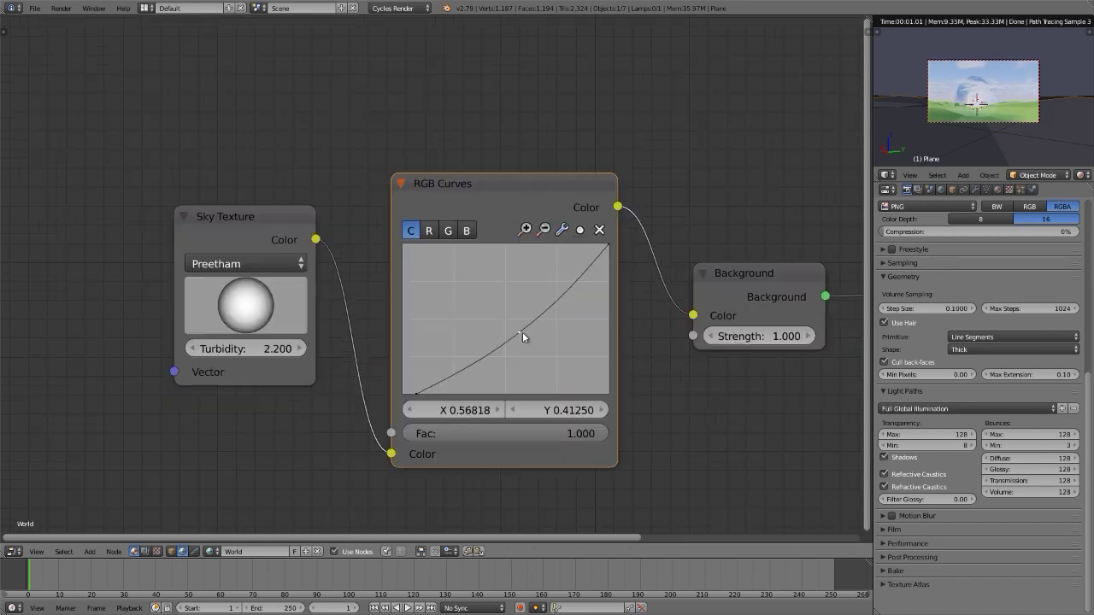
{"action": "left_click_drag", "start_coordinate": [520, 331], "coordinate": [525, 334]}
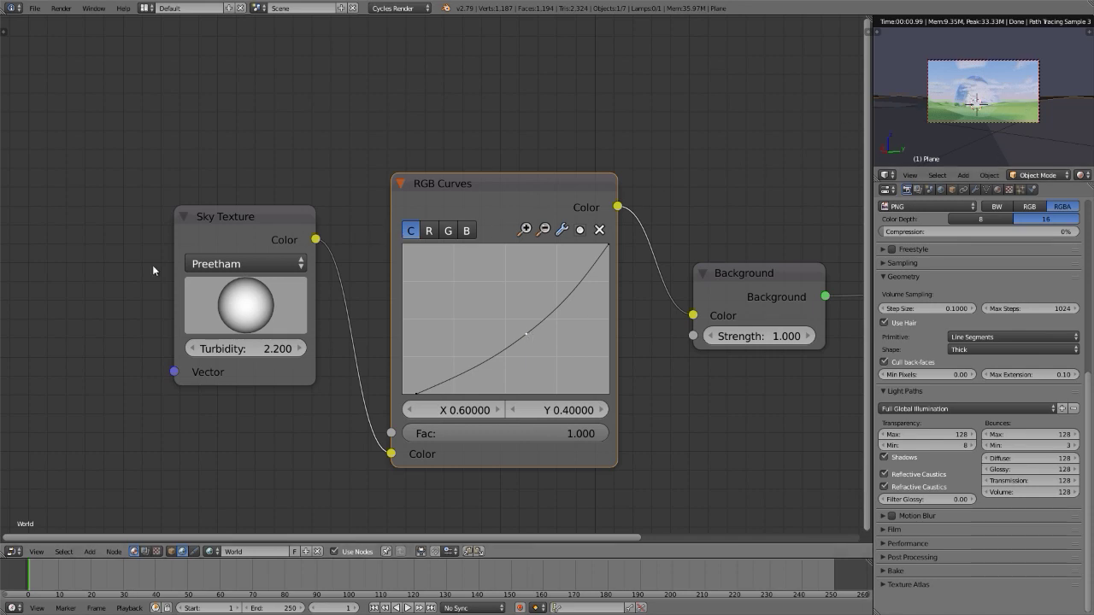
Move the curve's lower endpoint inward and its middle point to X 0.65909, Y 0.38750 in the RGB Curves node.
{"action": "scroll", "coordinate": [137, 267], "scroll_direction": "down", "scroll_amount": 4}
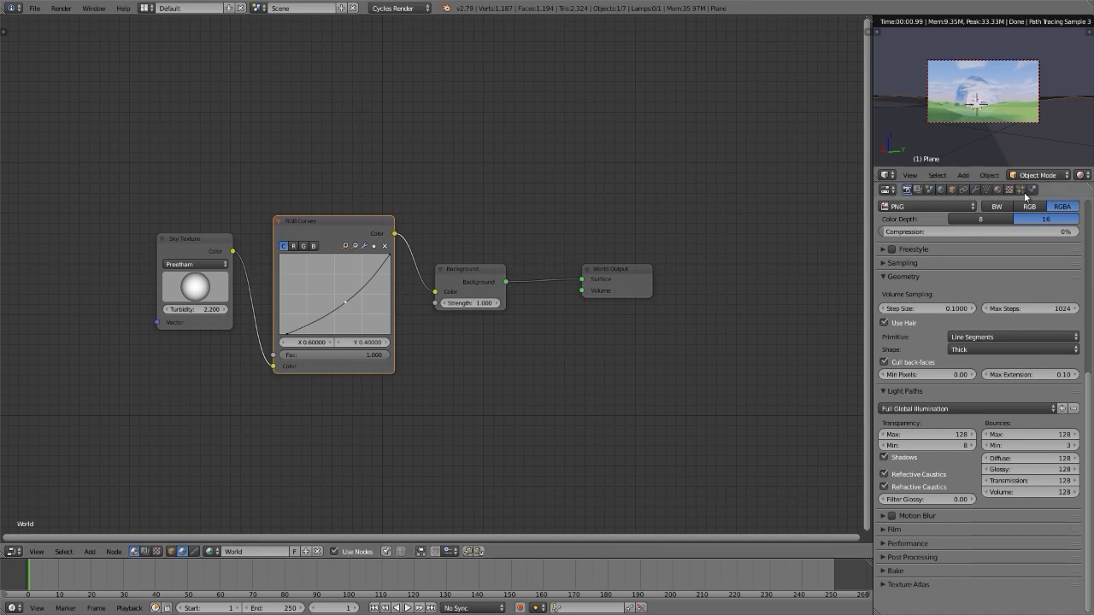
{"action": "scroll", "coordinate": [227, 323], "scroll_direction": "up", "scroll_amount": 3}
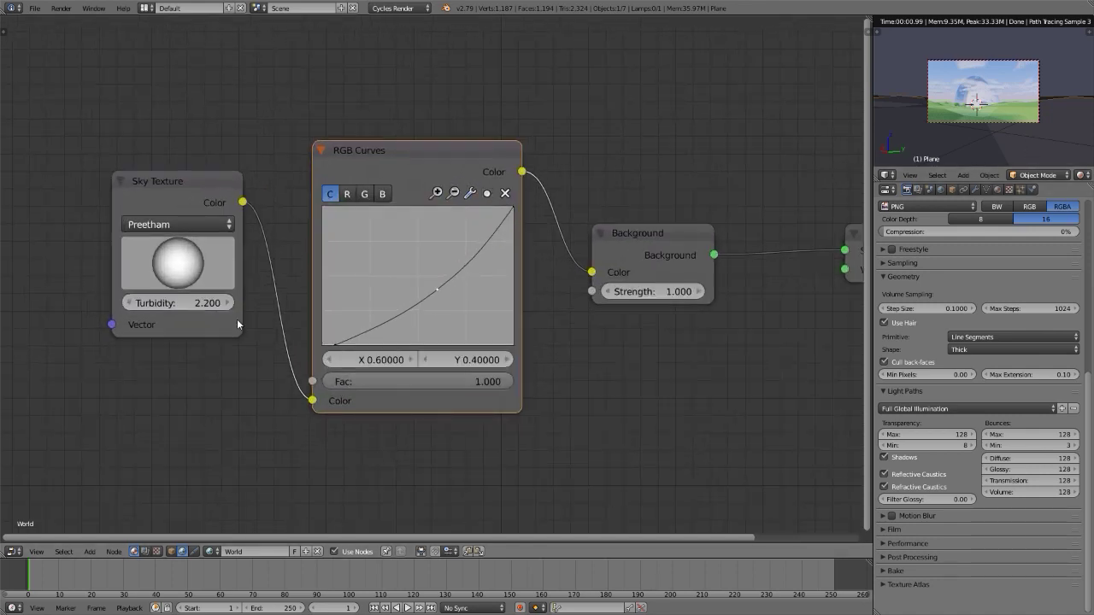
{"action": "left_click_drag", "start_coordinate": [334, 345], "coordinate": [341, 345]}
{"action": "left_click_drag", "start_coordinate": [439, 296], "coordinate": [449, 291]}
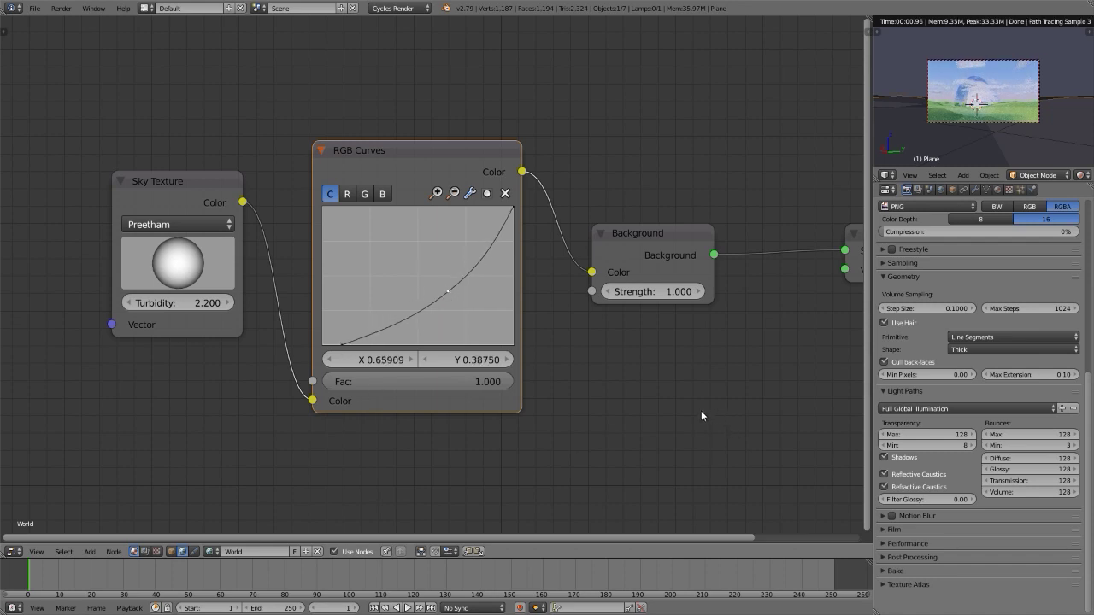
Move the Background node slightly away from the RGB Curves node and add a Light Path node below it.
{"action": "scroll", "coordinate": [235, 435], "scroll_direction": "down", "scroll_amount": 2}
{"action": "middle_click_drag", "start_coordinate": [234, 435], "coordinate": [241, 346]}
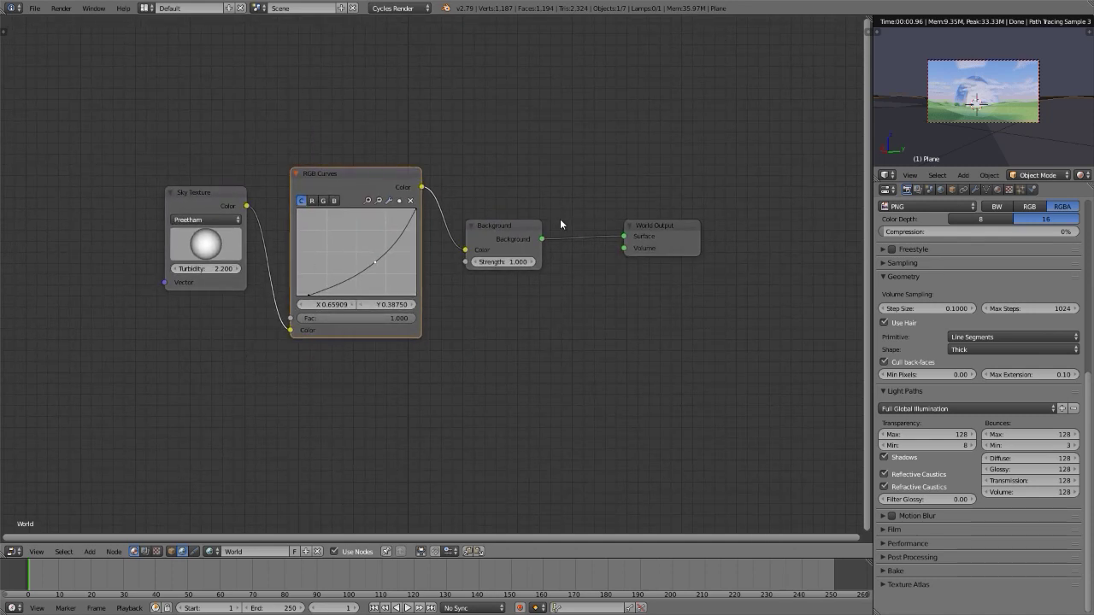
{"action": "left_click_drag", "start_coordinate": [521, 225], "coordinate": [540, 220]}
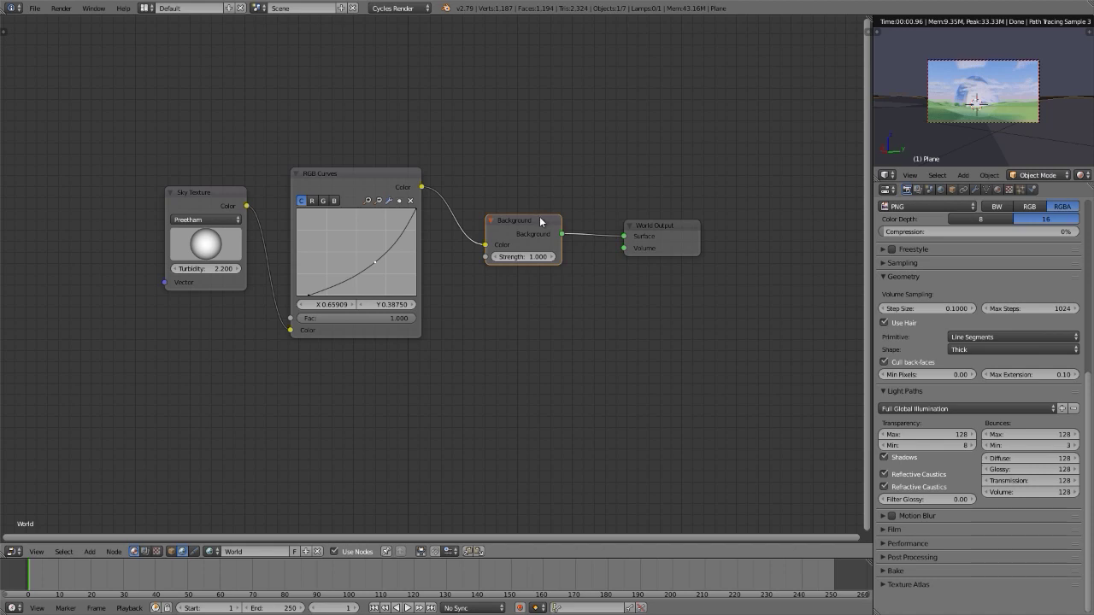
{"action": "middle_click_drag", "start_coordinate": [455, 312], "coordinate": [477, 353]}
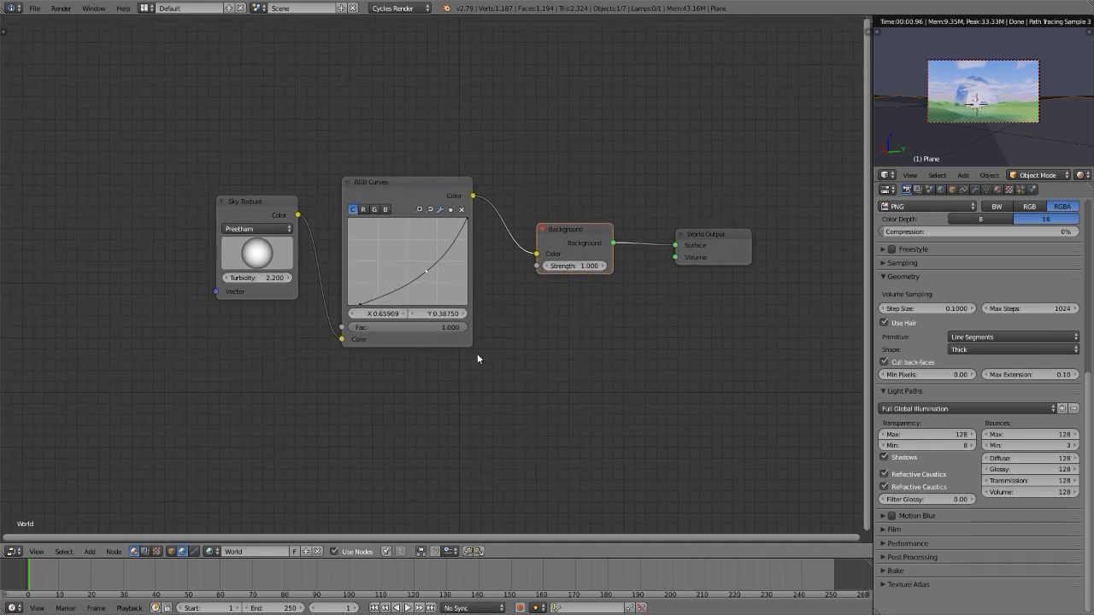
{"action": "key", "text": "shift+a"}
{"action": "mouse_move", "coordinate": [464, 374]}
{"action": "mouse_move", "coordinate": [460, 332]}
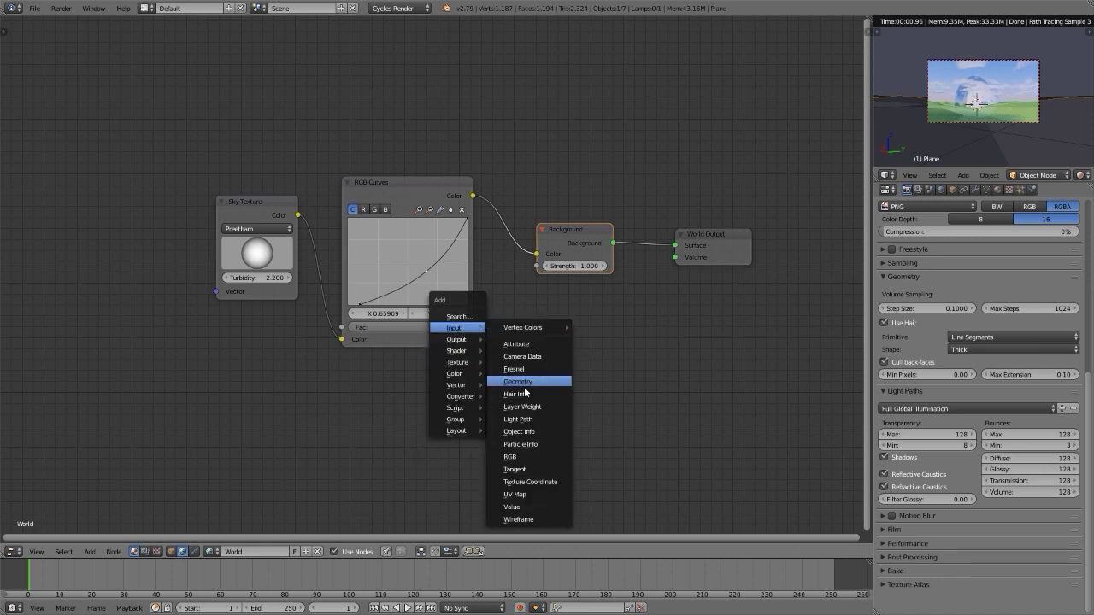
{"action": "left_click", "coordinate": [521, 419]}
{"action": "left_click", "coordinate": [516, 414]}
Add a Mix color node beside the Light Path node in the World shader.
{"action": "key", "text": "shift+a"}
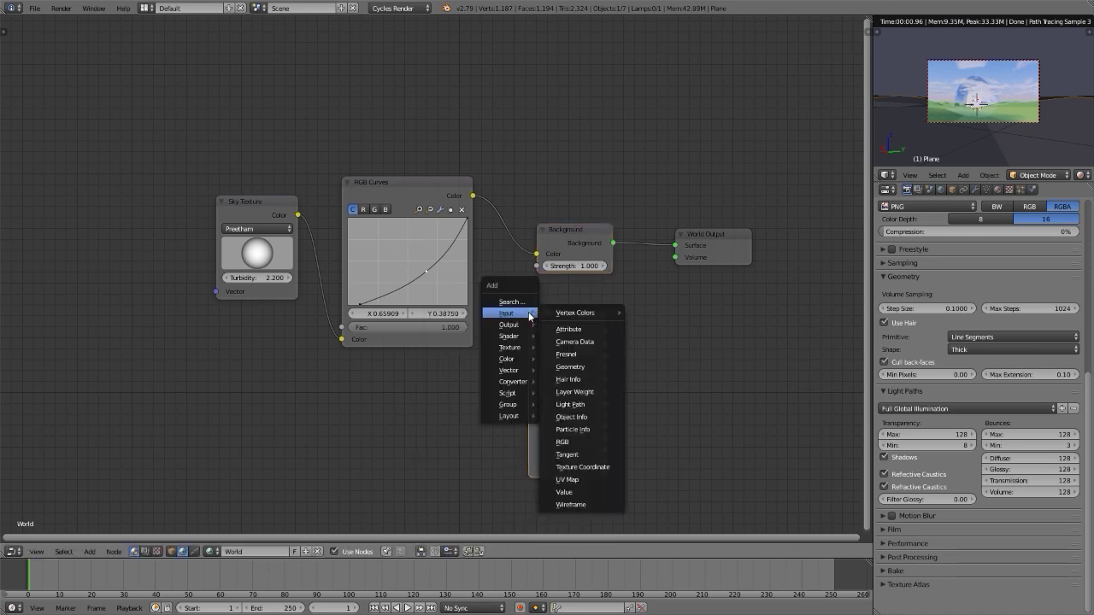
{"action": "mouse_move", "coordinate": [526, 361]}
{"action": "left_click", "coordinate": [576, 415]}
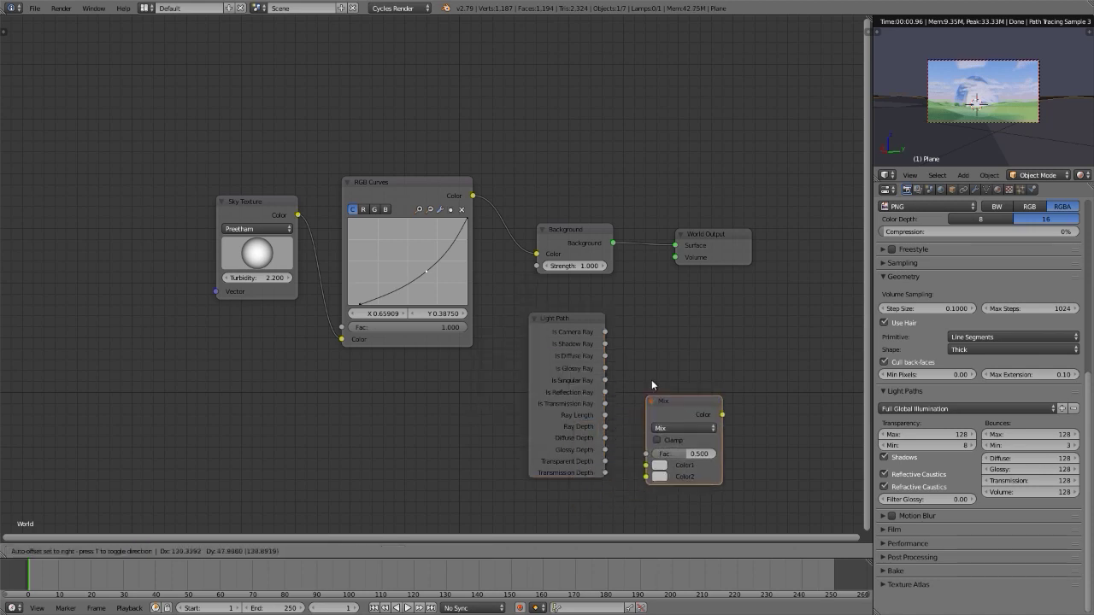
{"action": "left_click", "coordinate": [660, 340]}
Link Ray Depth to the factor of the World Mix node and set its Color2 to pink.
{"action": "middle_click_drag", "start_coordinate": [639, 429], "coordinate": [457, 379]}
{"action": "scroll", "coordinate": [457, 379], "scroll_direction": "up", "scroll_amount": 2}
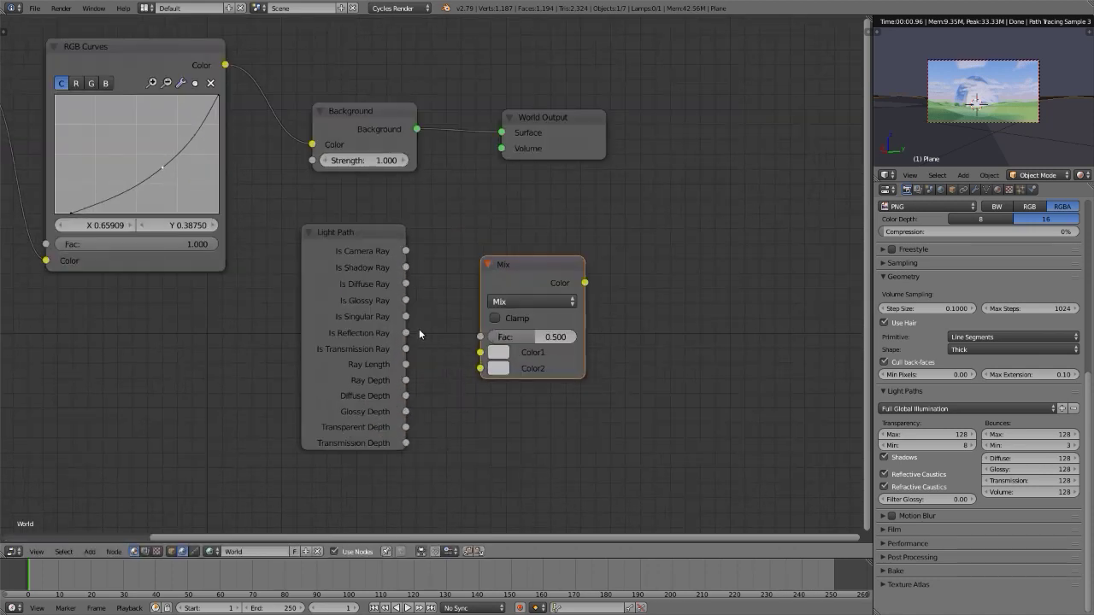
{"action": "left_click_drag", "start_coordinate": [405, 381], "coordinate": [480, 340]}
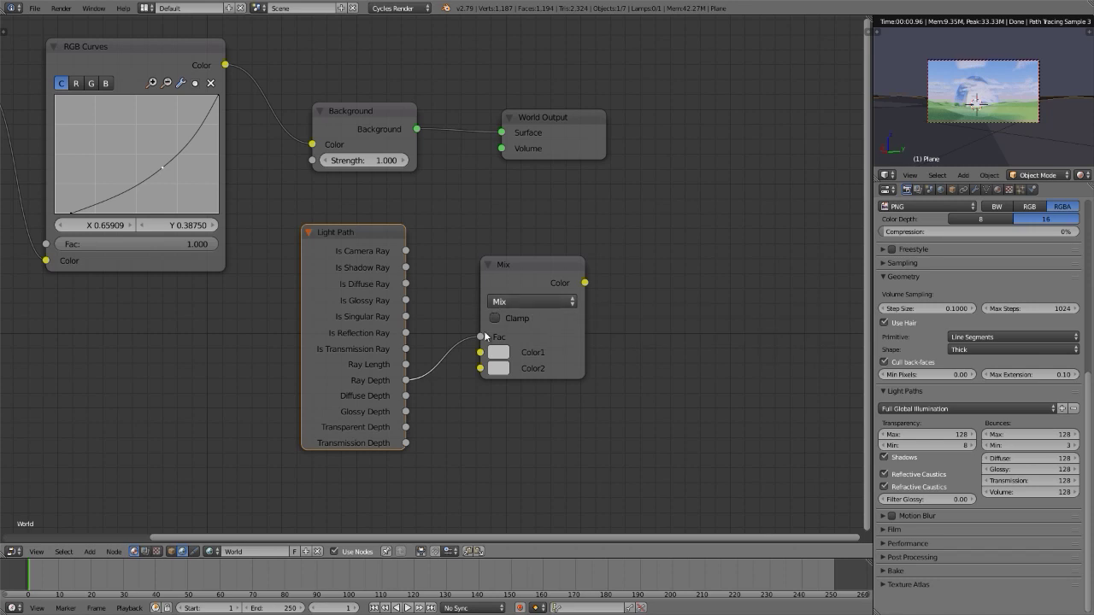
{"action": "left_click", "coordinate": [500, 368]}
{"action": "left_click_drag", "start_coordinate": [589, 245], "coordinate": [585, 243]}
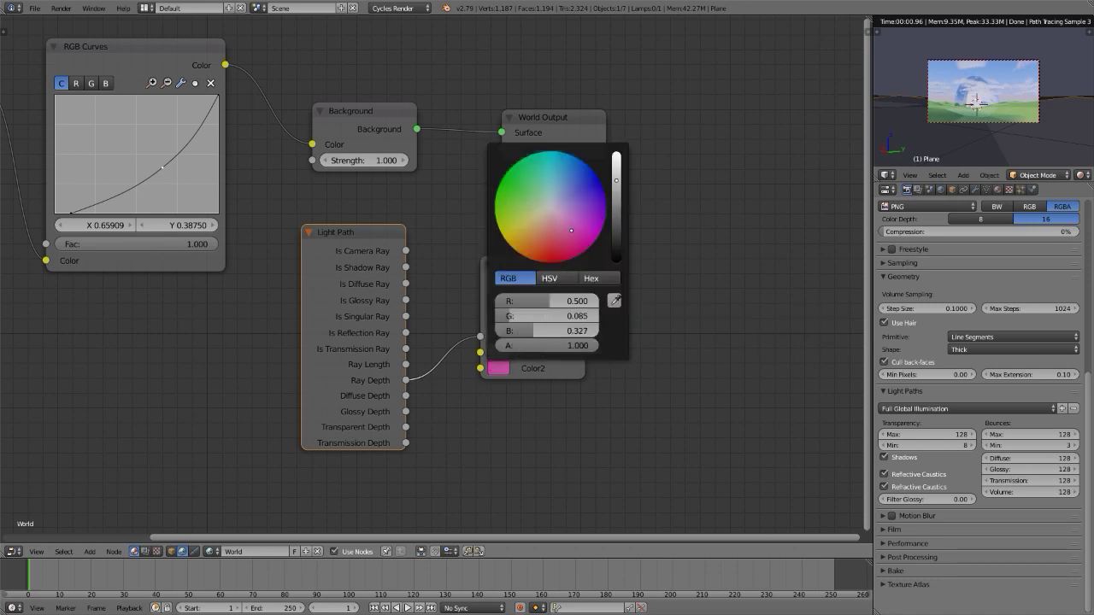
Rearrange the World nodes so Mix sits between RGB Curves and Background, with Light Path above them.
{"action": "scroll", "coordinate": [627, 435], "scroll_direction": "down", "scroll_amount": 4}
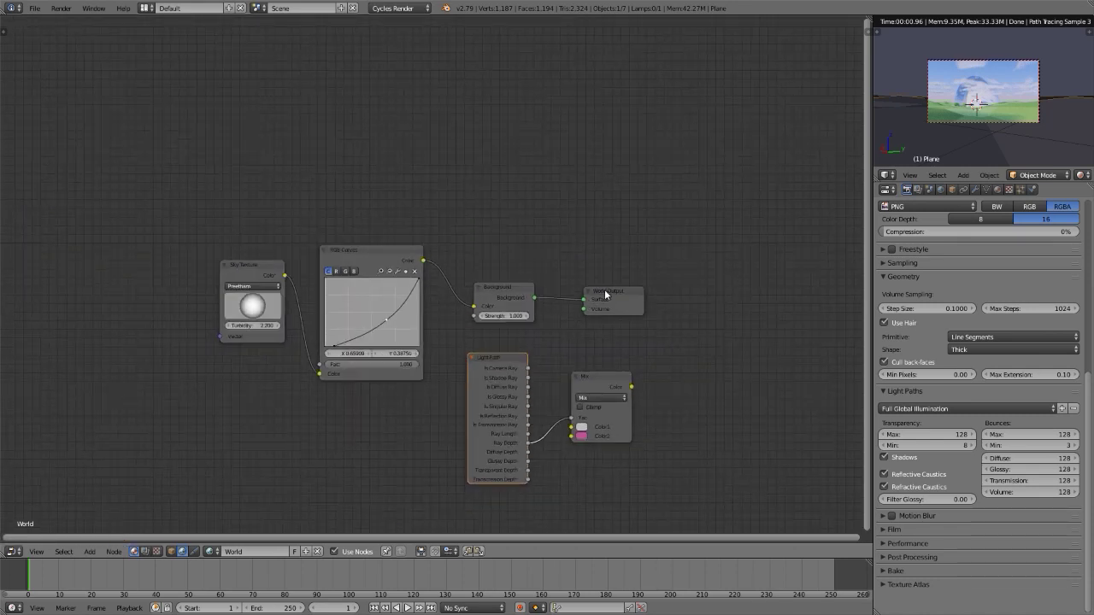
{"action": "left_click_drag", "start_coordinate": [601, 293], "coordinate": [759, 282]}
{"action": "left_click_drag", "start_coordinate": [513, 289], "coordinate": [704, 277]}
{"action": "left_click_drag", "start_coordinate": [605, 374], "coordinate": [596, 253]}
{"action": "left_click_drag", "start_coordinate": [493, 359], "coordinate": [476, 77]}
Link the RGB Curves color to Color1 of the Mix node and the Mix output to the Background color.
{"action": "scroll", "coordinate": [651, 258], "scroll_direction": "up", "scroll_amount": 3}
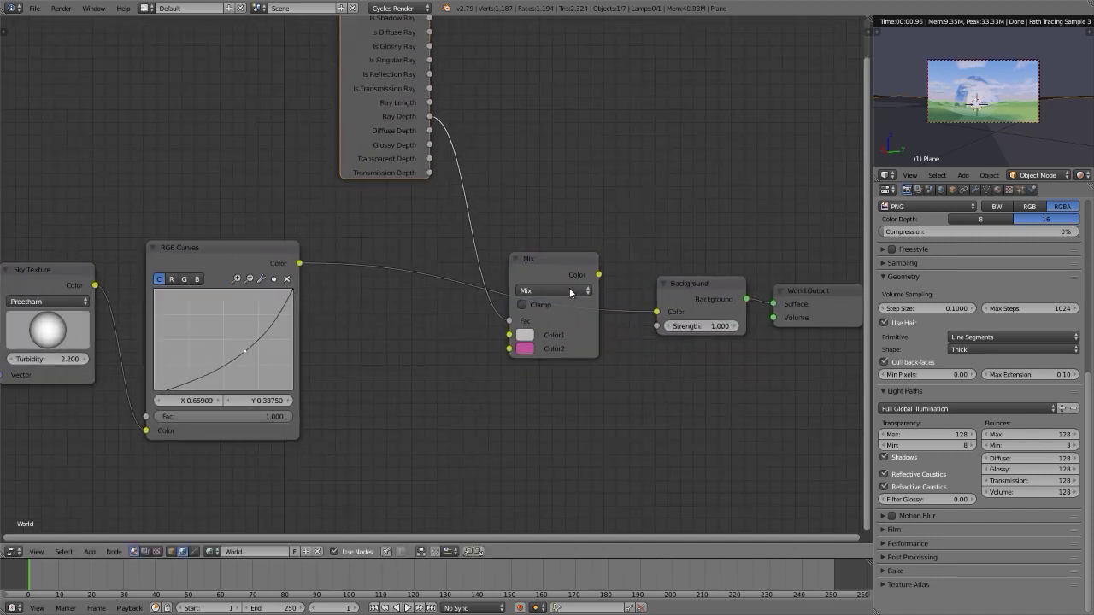
{"action": "left_click_drag", "start_coordinate": [222, 229], "coordinate": [433, 301]}
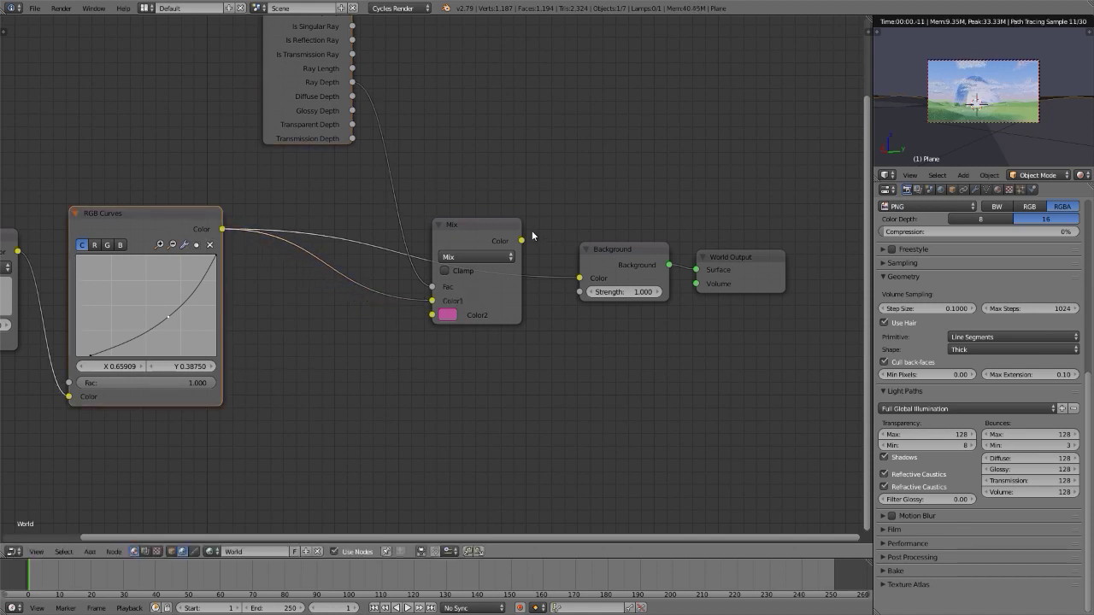
{"action": "left_click_drag", "start_coordinate": [521, 241], "coordinate": [579, 277]}
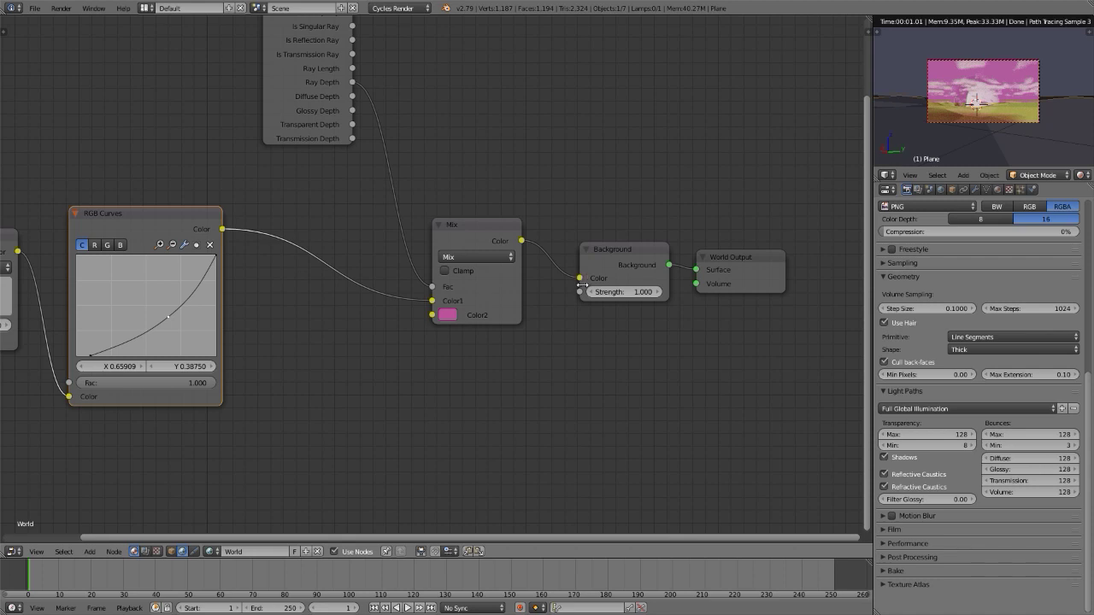
Drive the World Mix node's factor with Diffuse Depth instead of Ray Depth.
{"action": "scroll", "coordinate": [579, 278], "scroll_direction": "up", "scroll_amount": 1}
{"action": "left_click_drag", "start_coordinate": [356, 189], "coordinate": [442, 396]}
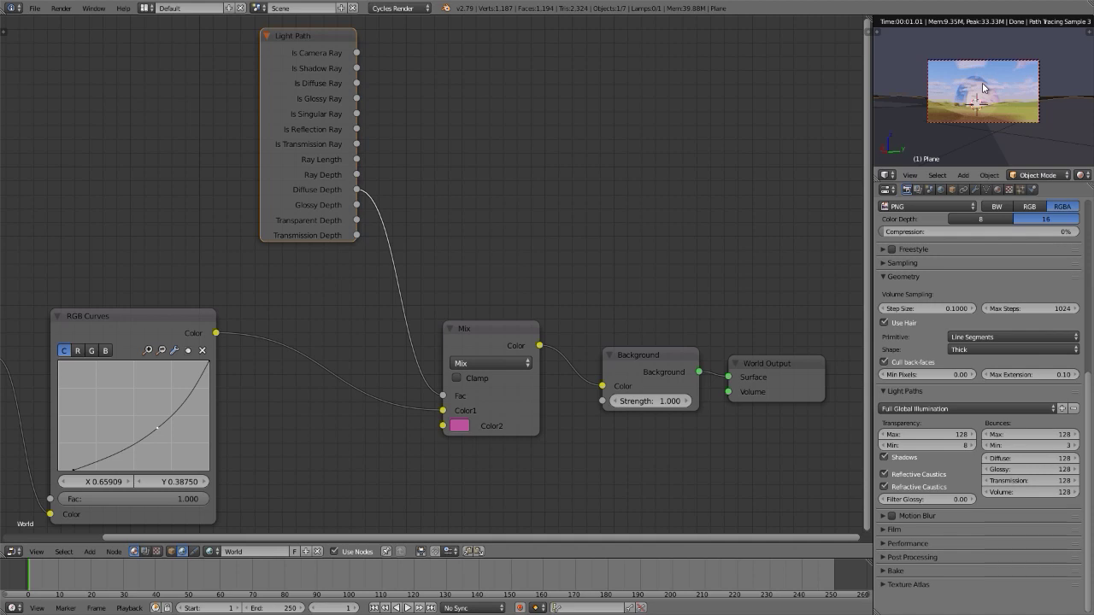
{"action": "scroll", "coordinate": [983, 88], "scroll_direction": "up", "scroll_amount": 4}
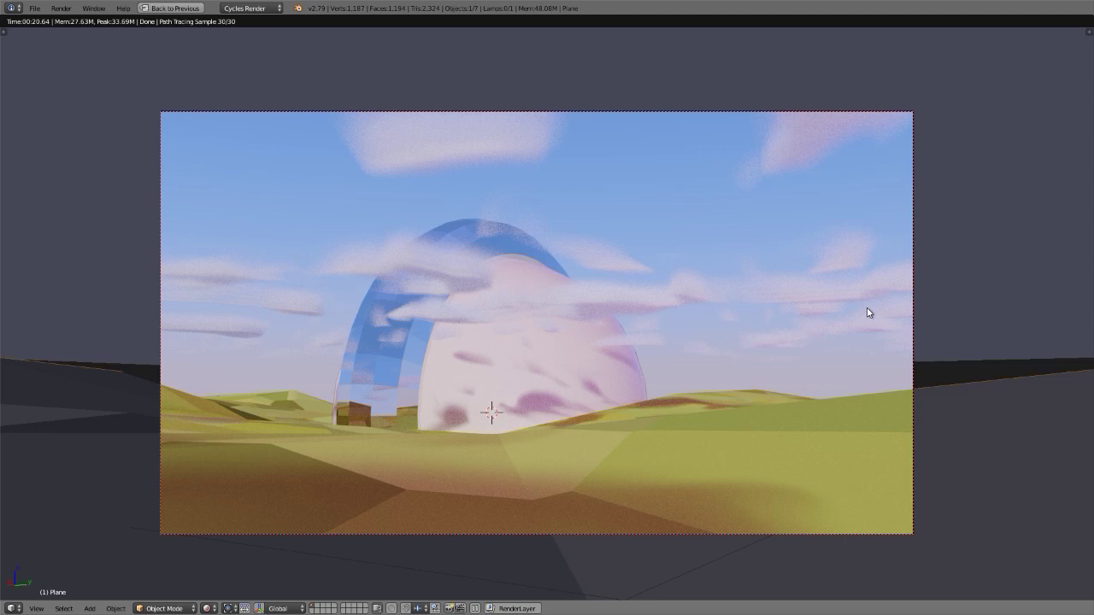
Examine the scene's colors in the maximized rendered camera view, on the color wheel in GIMP and in the render result.
{"action": "key", "text": "Escape"}
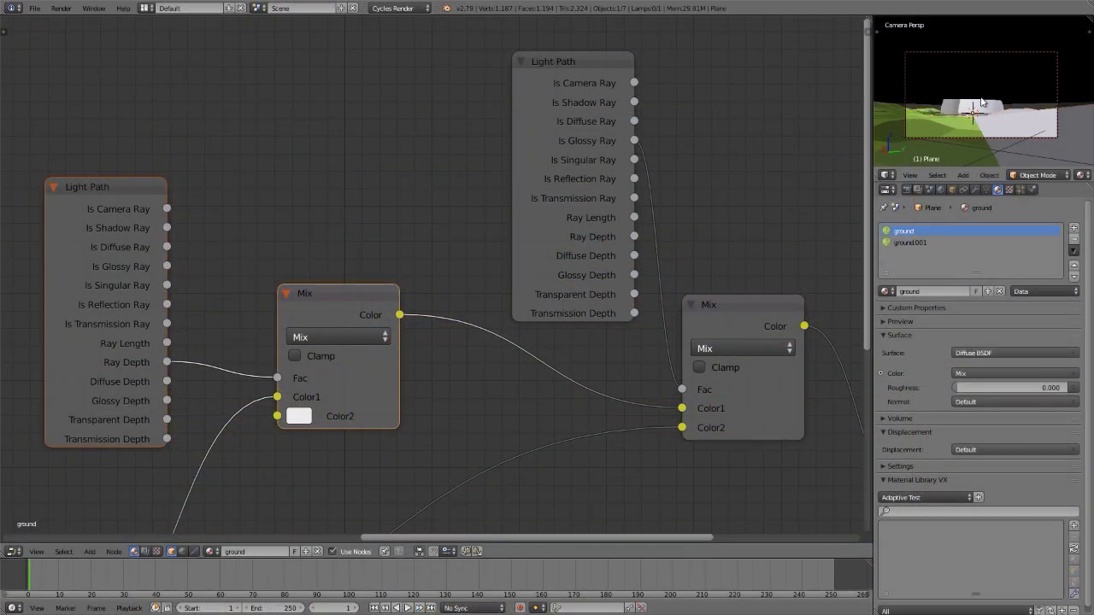
{"action": "key", "text": "ctrl+space"}
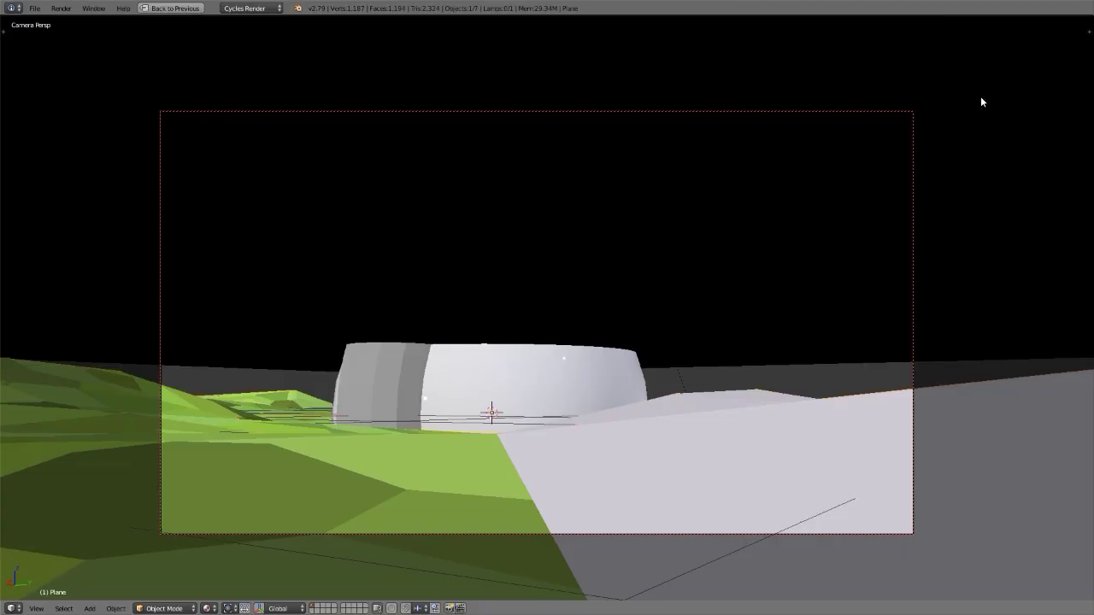
{"action": "key", "text": "shift+z"}
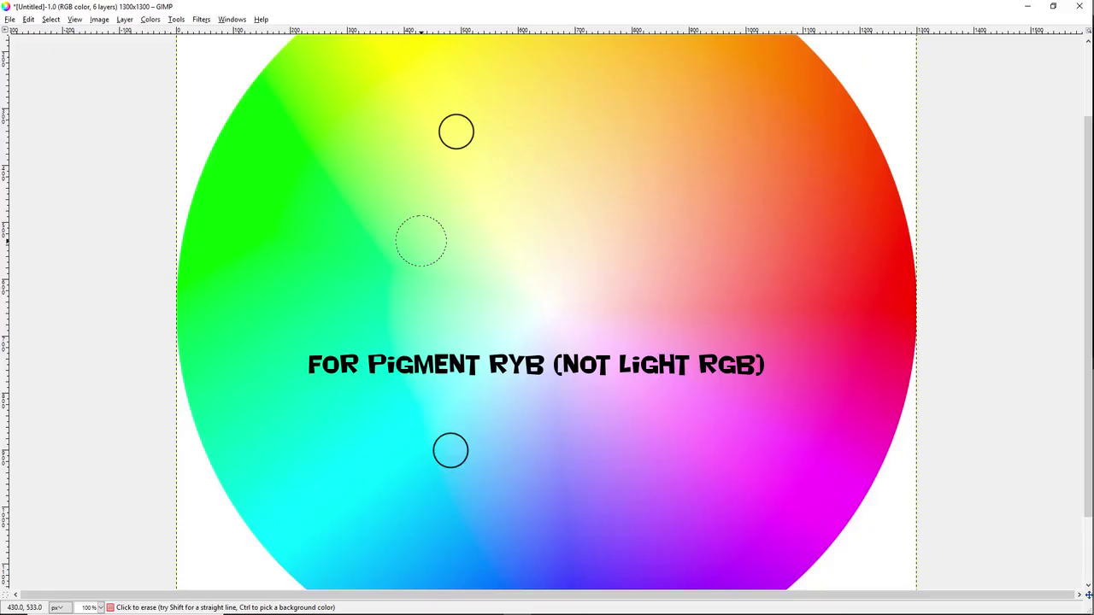
{"action": "left_click", "coordinate": [404, 238]}
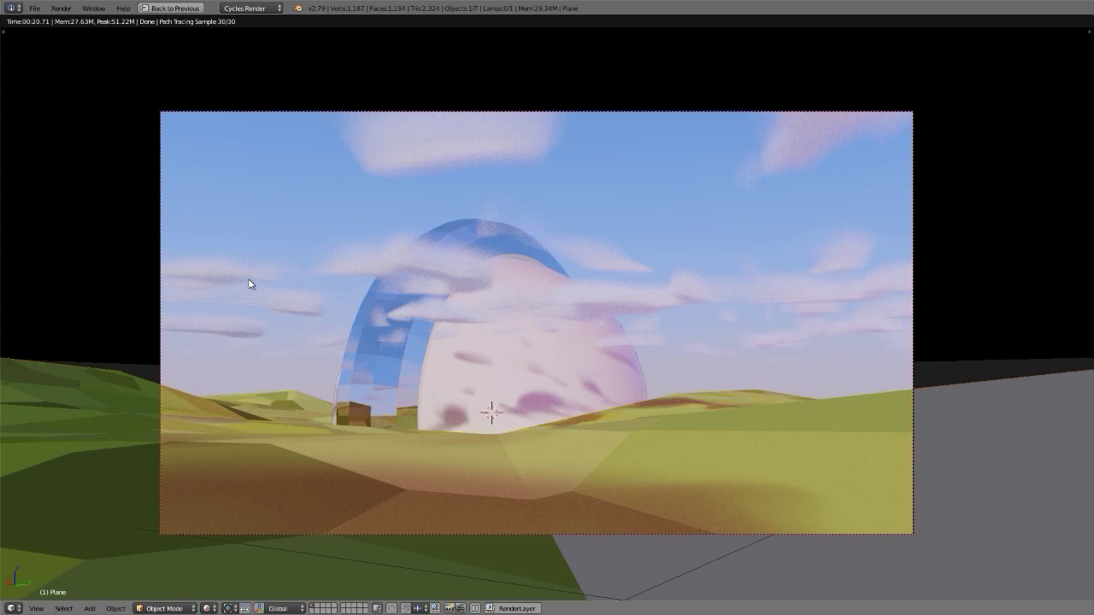
{"action": "key", "text": "Escape"}
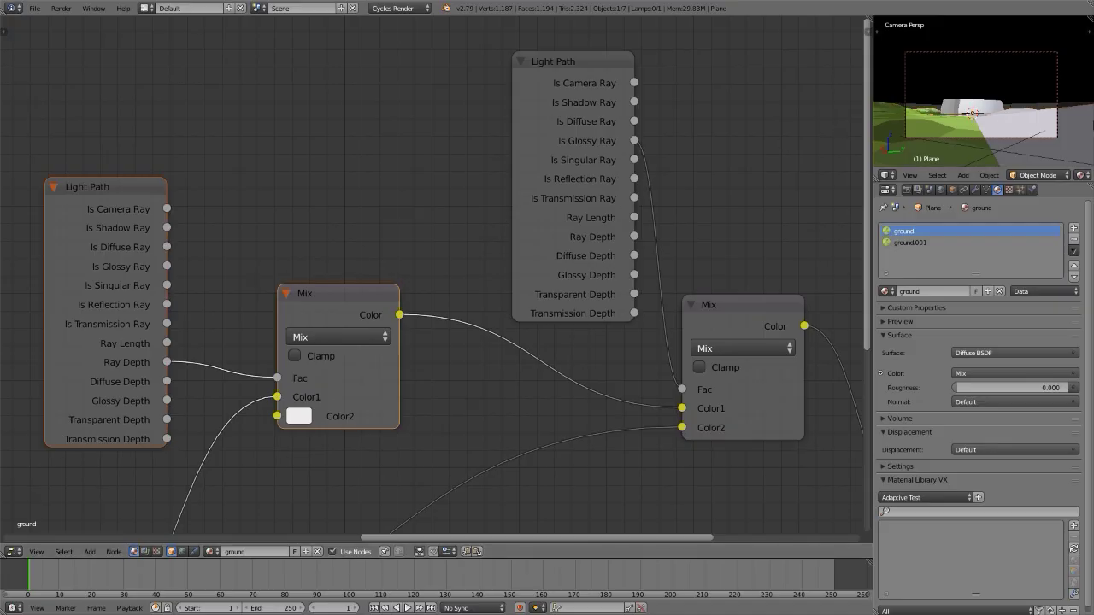
{"action": "key", "text": "F11"}
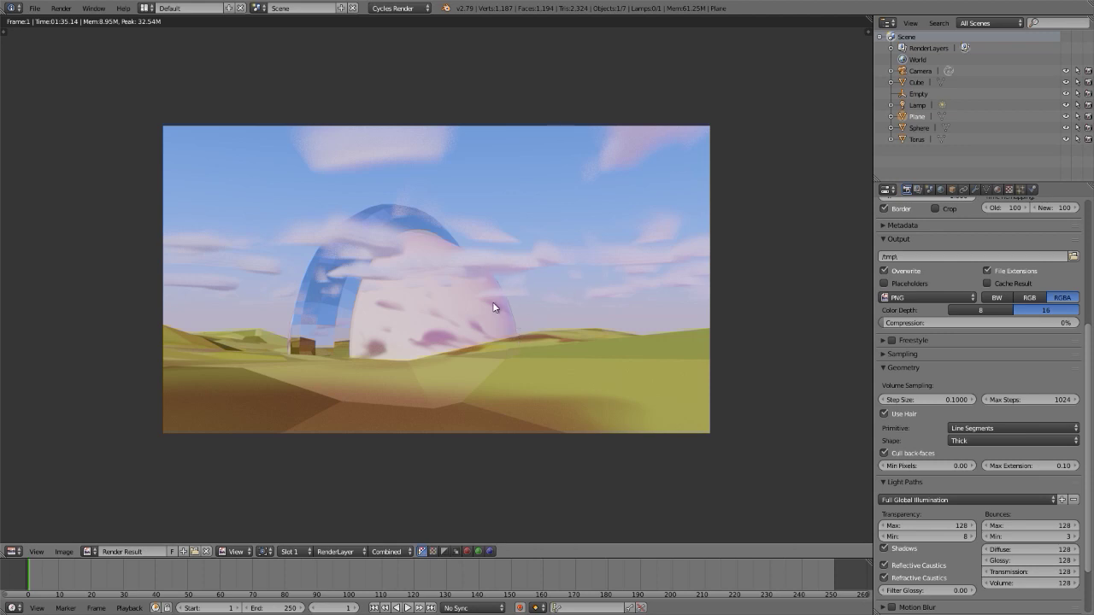
{"action": "key", "text": "Escape"}
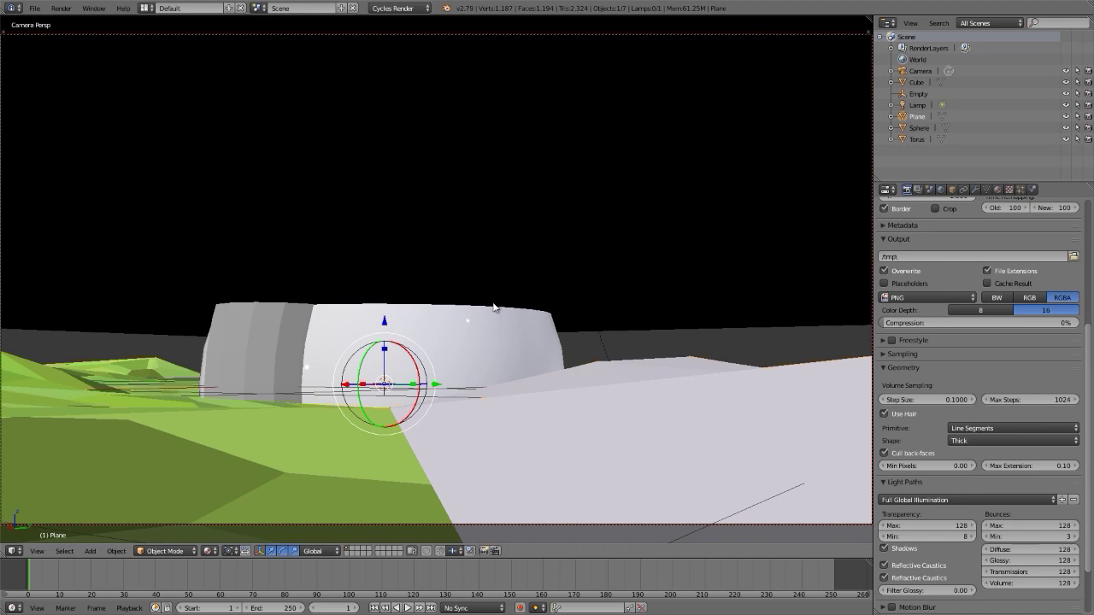
Add a Subdivision Surface modifier to the Sphere object.
{"action": "right_click", "coordinate": [520, 351]}
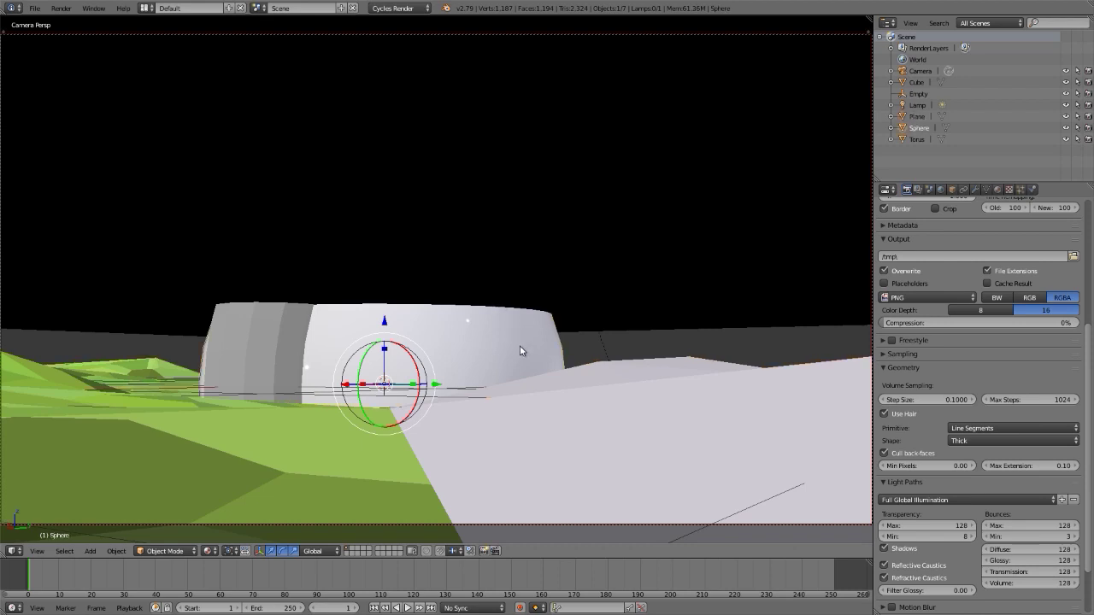
{"action": "left_click", "coordinate": [976, 190]}
{"action": "left_click", "coordinate": [962, 225]}
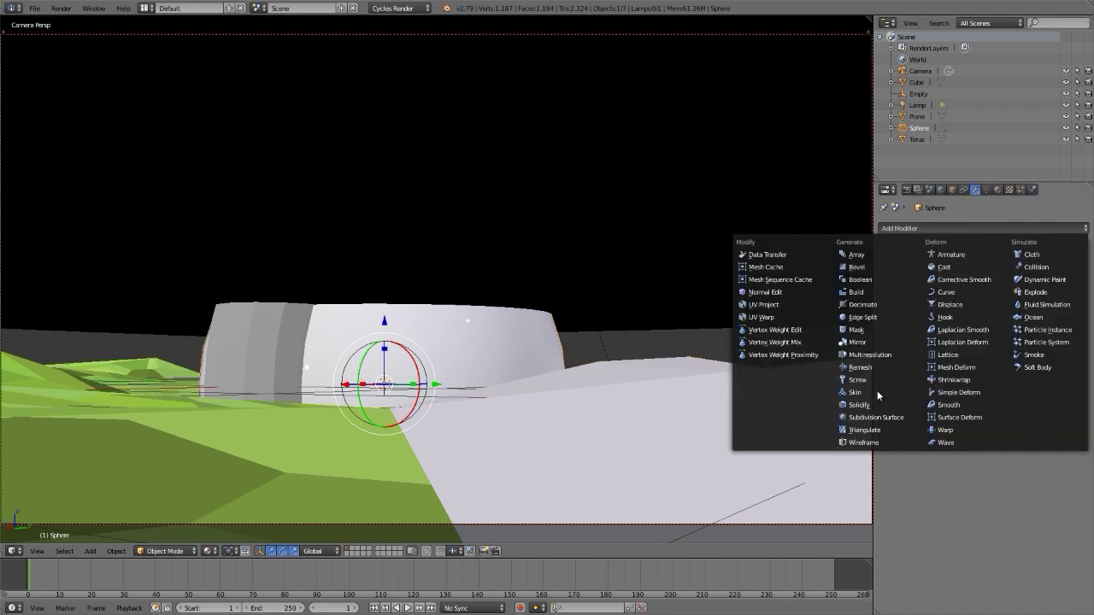
{"action": "left_click", "coordinate": [880, 417]}
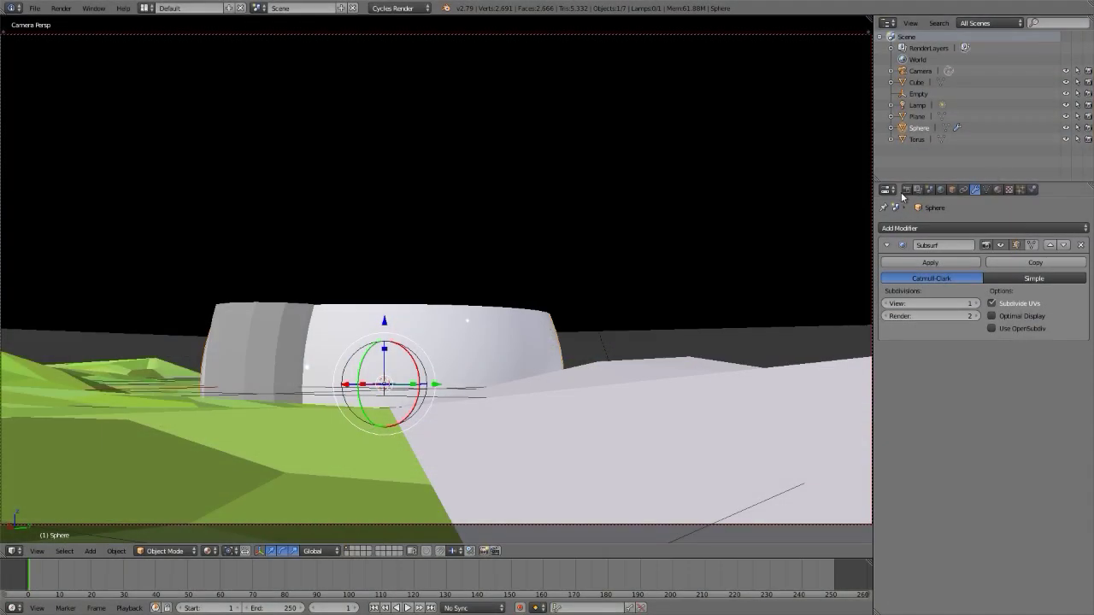
Set the render resolution to 100% and render the image.
{"action": "left_click", "coordinate": [908, 190]}
{"action": "scroll", "coordinate": [958, 286], "scroll_direction": "up", "scroll_amount": 5}
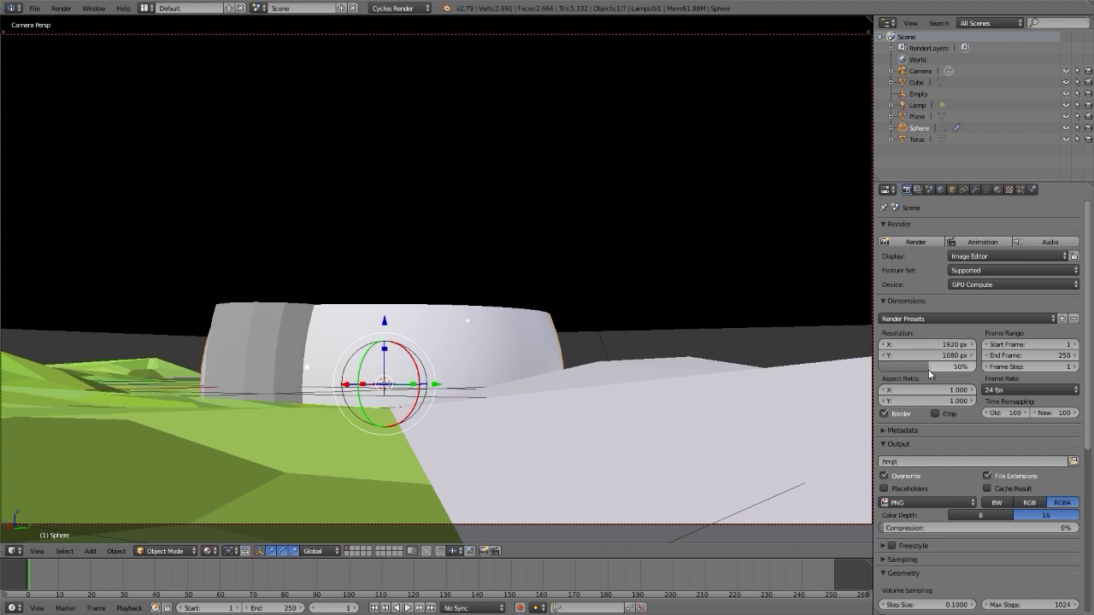
{"action": "left_click_drag", "start_coordinate": [927, 369], "coordinate": [976, 365]}
{"action": "key", "text": "F12"}
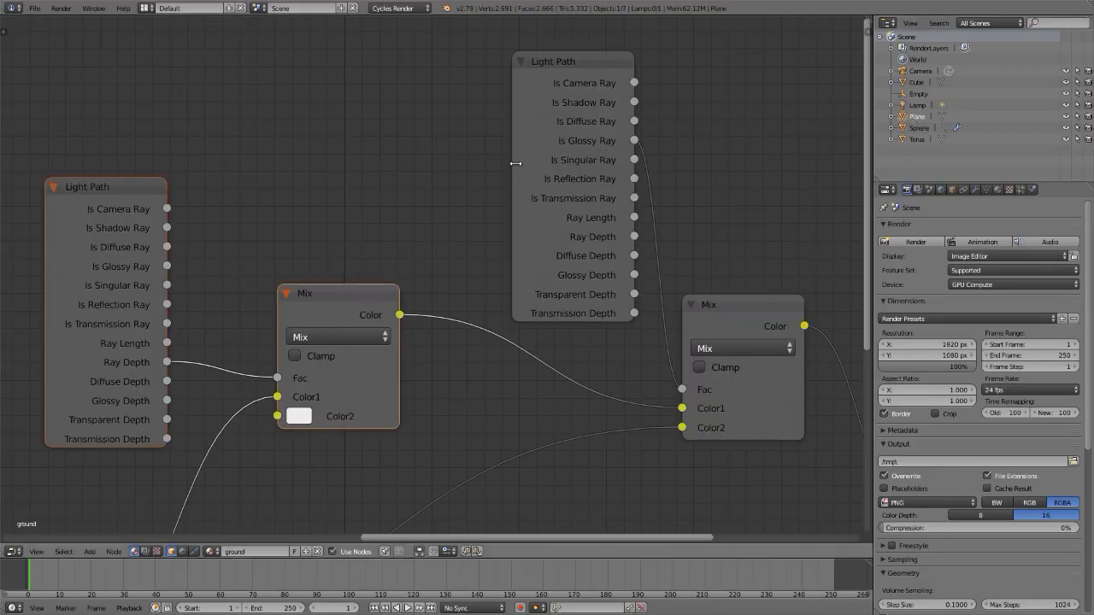
Examine the Light Path mixing in the ground material and World shader nodes, along with the render result.
{"action": "scroll", "coordinate": [509, 200], "scroll_direction": "down", "scroll_amount": 2}
{"action": "scroll", "coordinate": [17, 222], "scroll_direction": "up", "scroll_amount": 3}
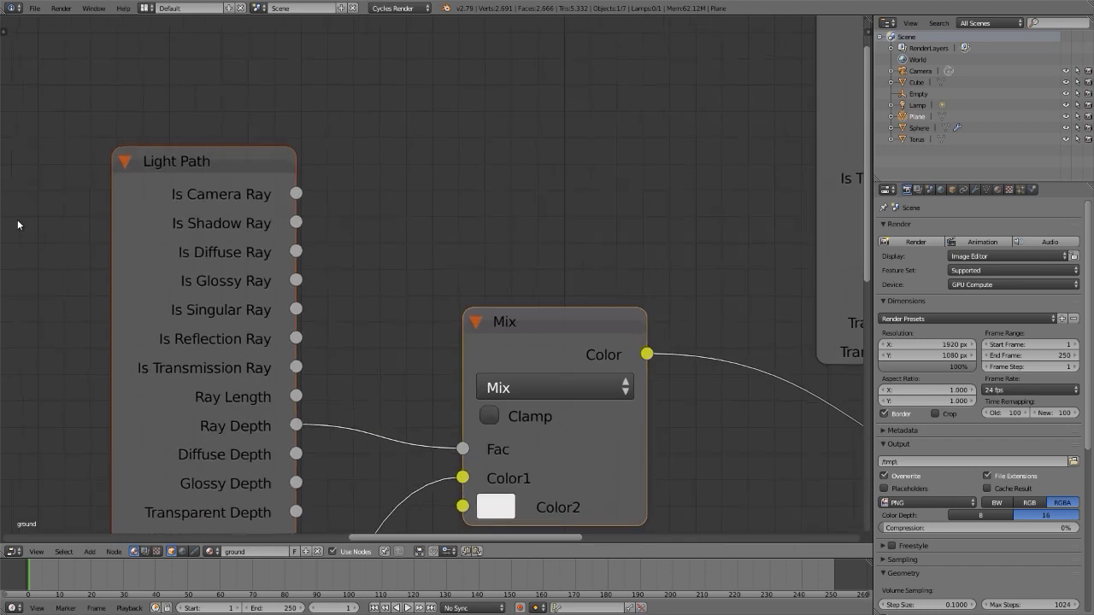
{"action": "scroll", "coordinate": [74, 139], "scroll_direction": "down", "scroll_amount": 3}
{"action": "scroll", "coordinate": [75, 137], "scroll_direction": "down", "scroll_amount": 1}
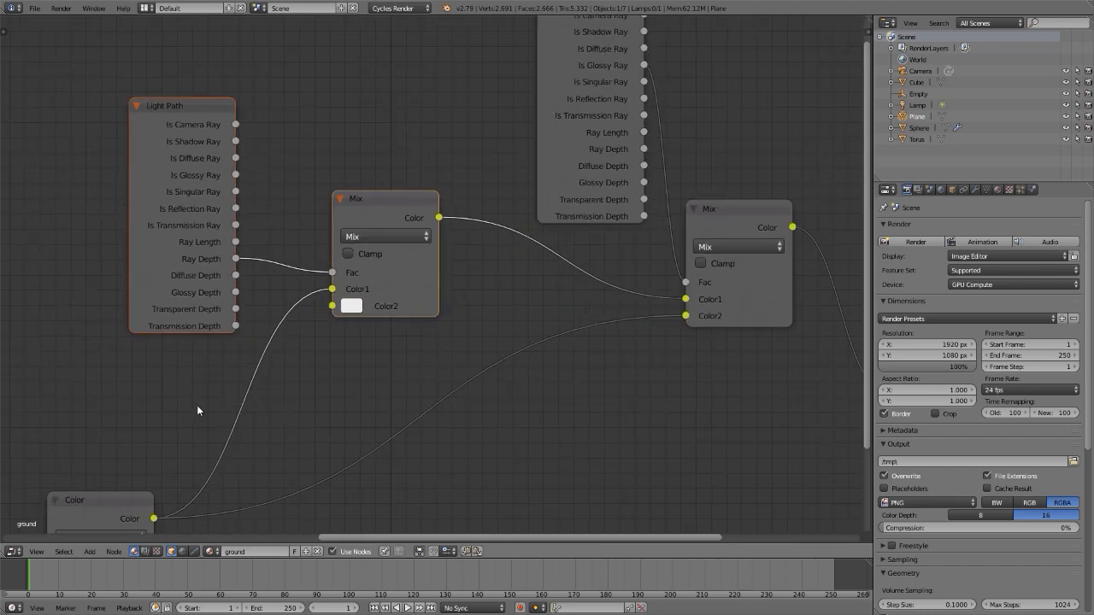
{"action": "left_click", "coordinate": [183, 551]}
{"action": "middle_click_drag", "start_coordinate": [467, 386], "coordinate": [317, 289]}
{"action": "scroll", "coordinate": [464, 288], "scroll_direction": "down", "scroll_amount": 3}
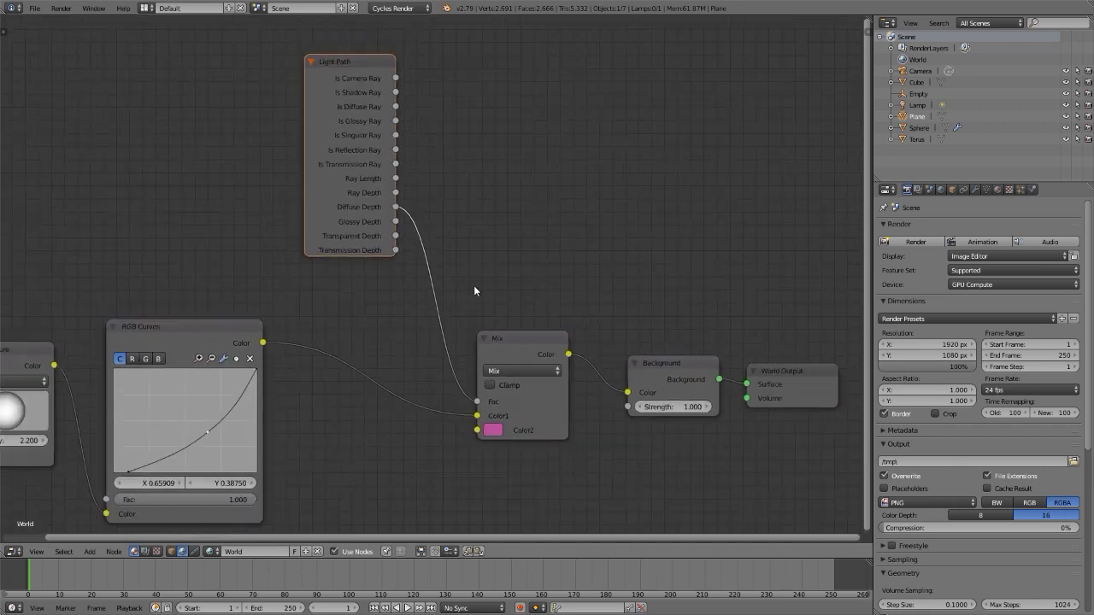
{"action": "scroll", "coordinate": [396, 363], "scroll_direction": "down", "scroll_amount": 1}
{"action": "middle_click_drag", "start_coordinate": [464, 311], "coordinate": [451, 316]}
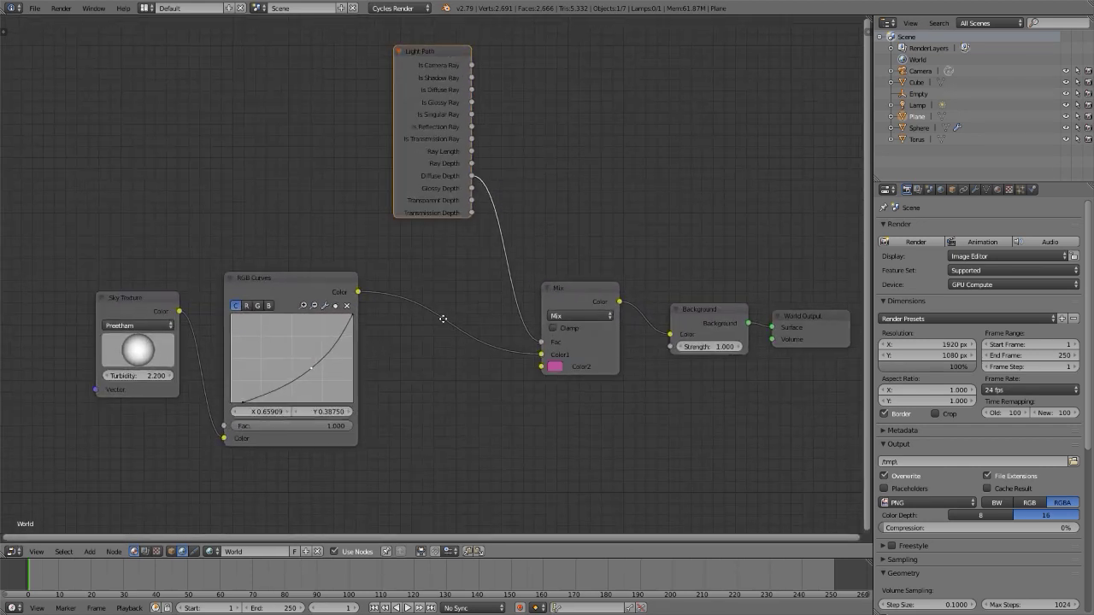
{"action": "scroll", "coordinate": [417, 336], "scroll_direction": "up", "scroll_amount": 1}
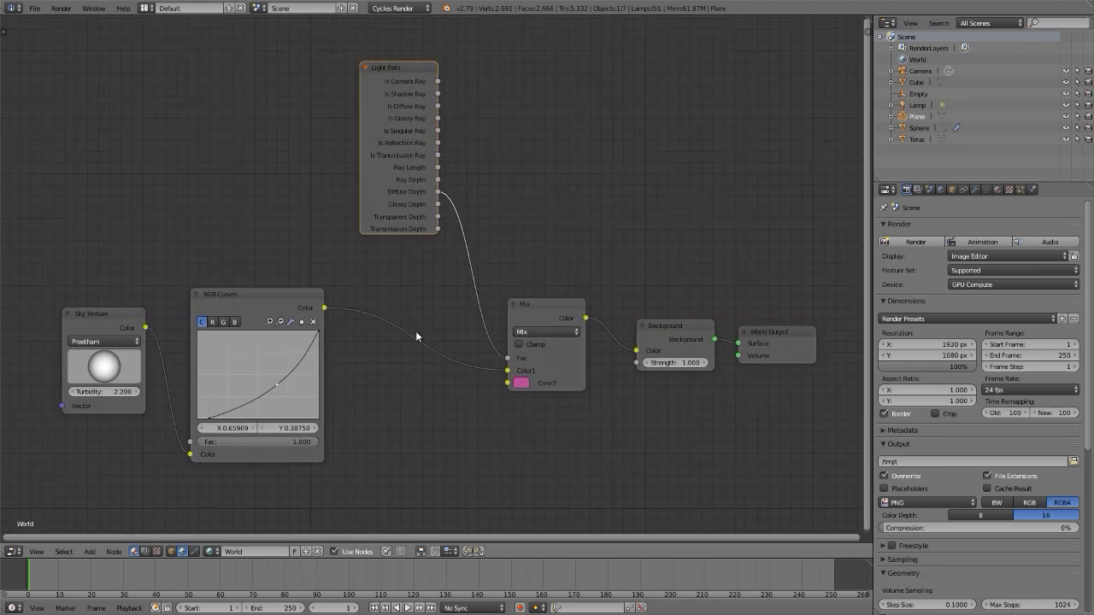
{"action": "key", "text": "F11"}
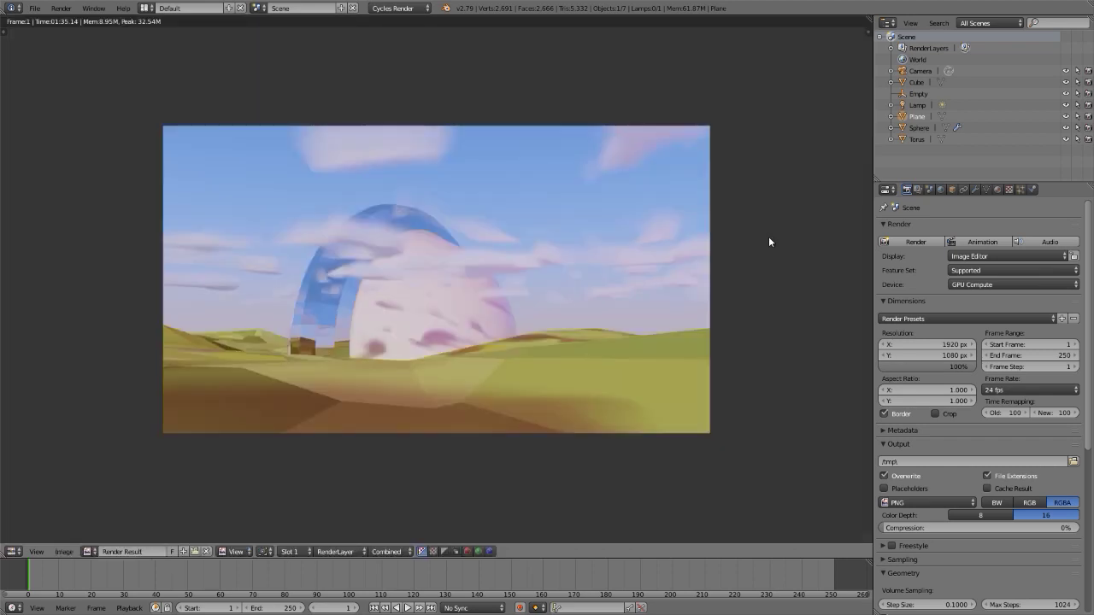